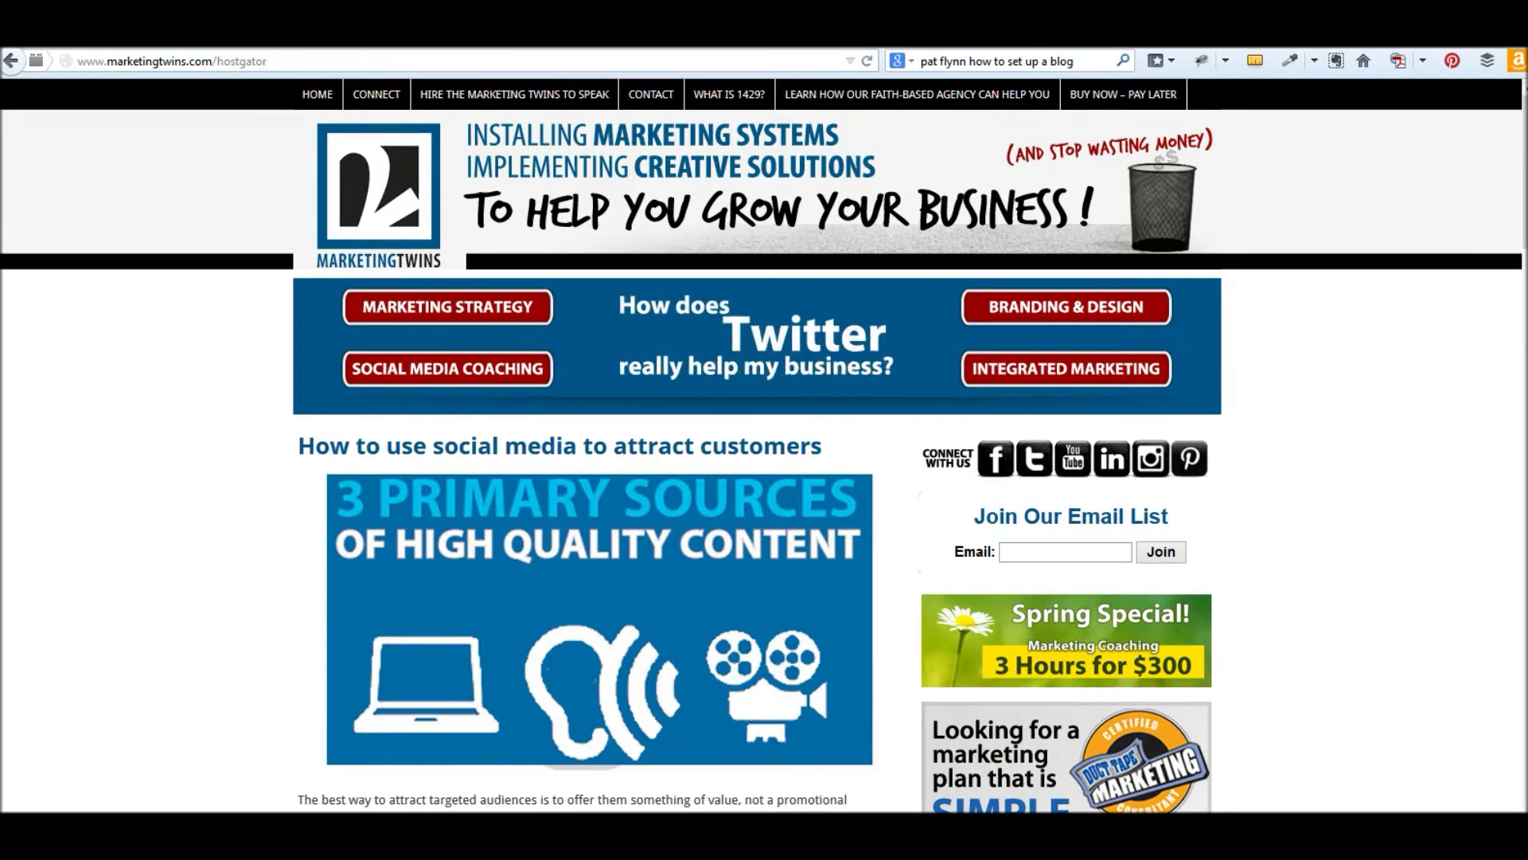
- Reload yourschoolmarketing.com/hostgator in the School Marketing tab and scroll to the HostGator sidebar ad
click(271, 38)
click(314, 60)
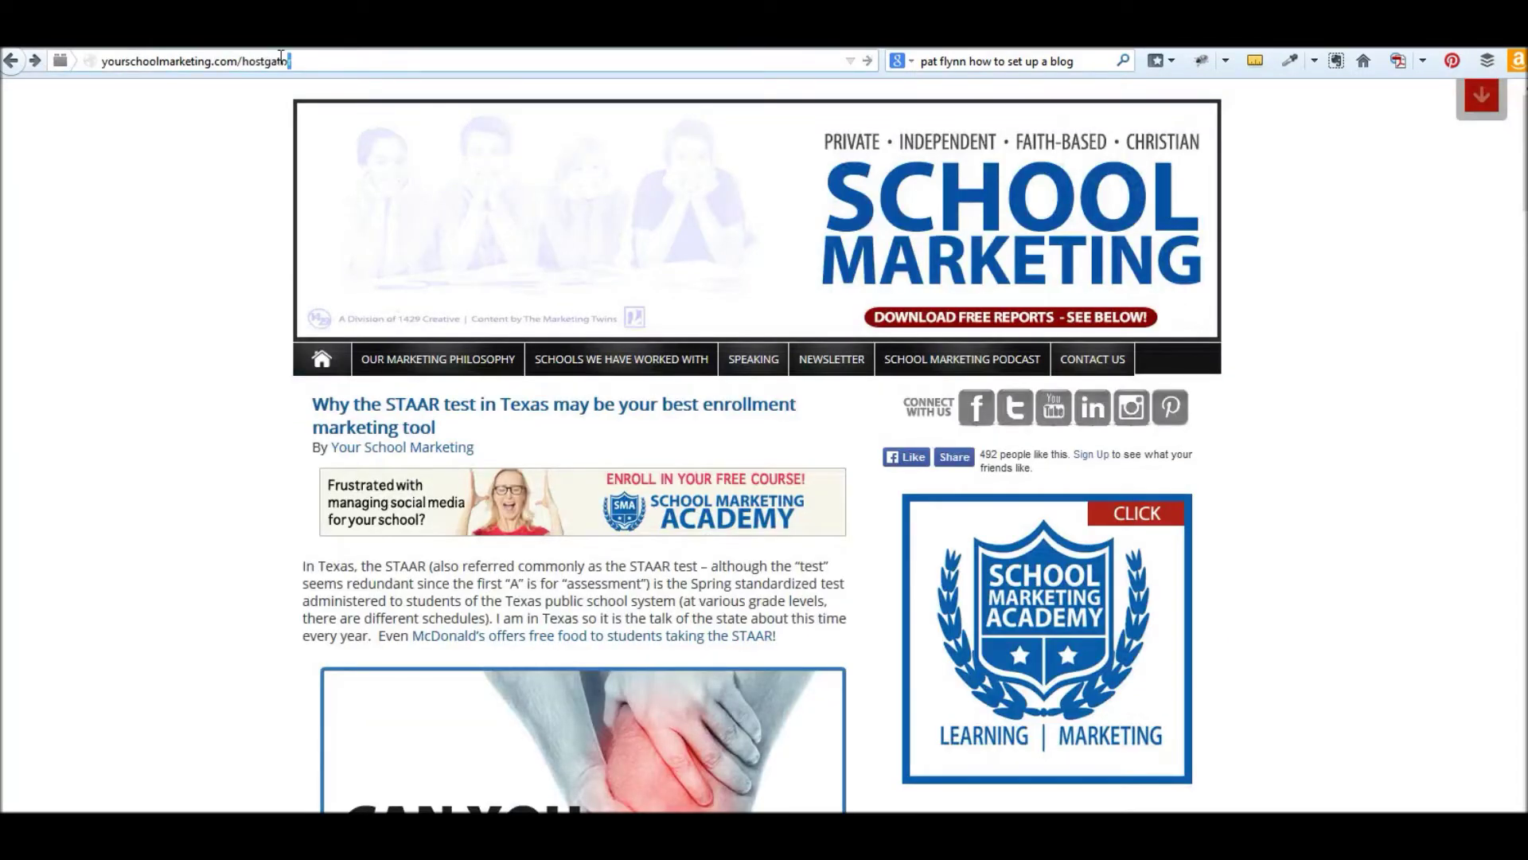
key(Return)
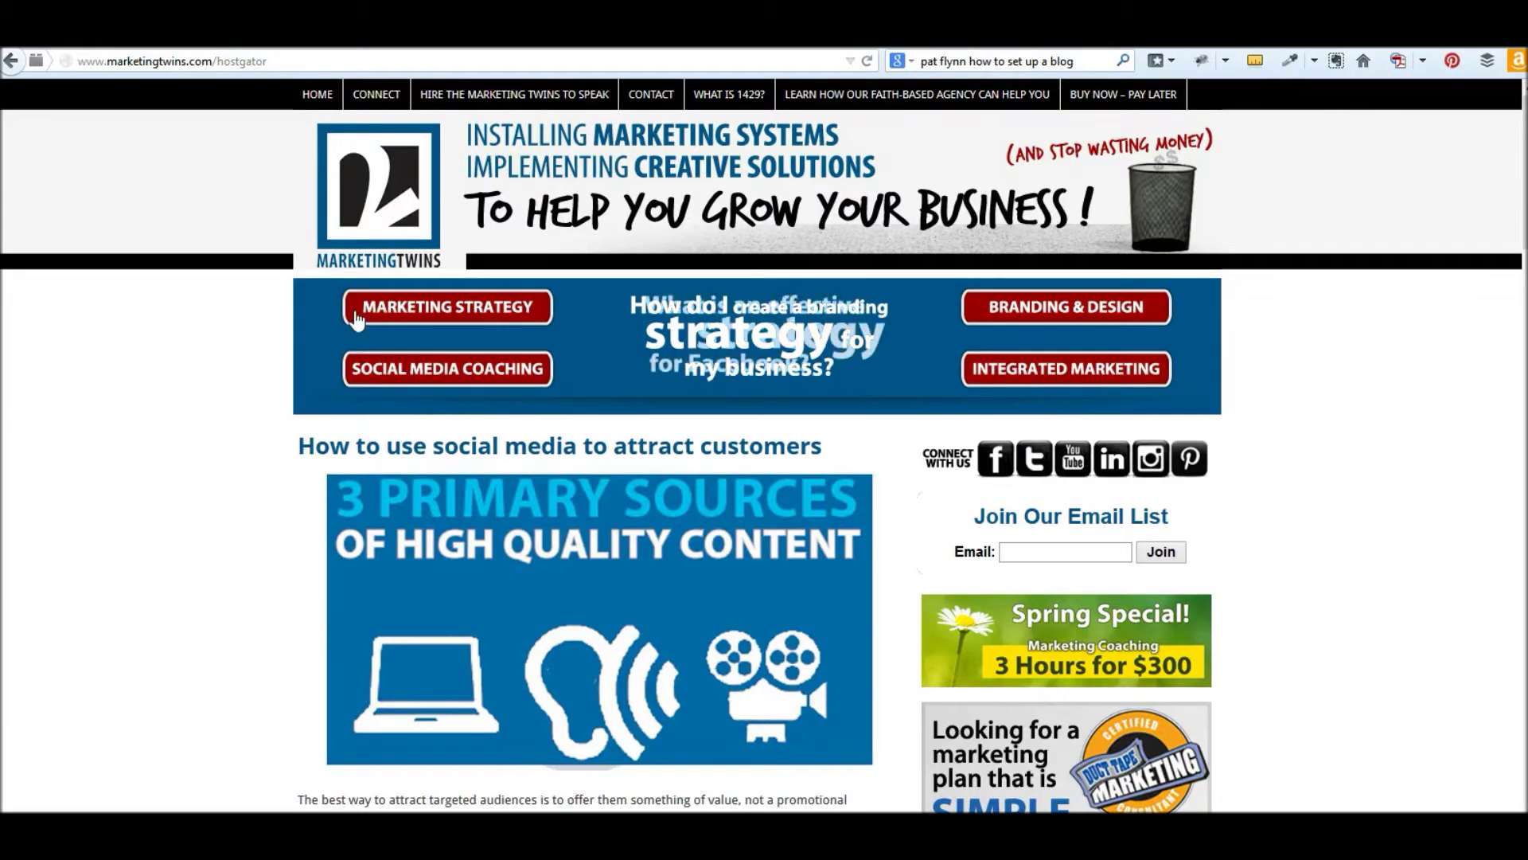
scroll(1090, 486, down, 7)
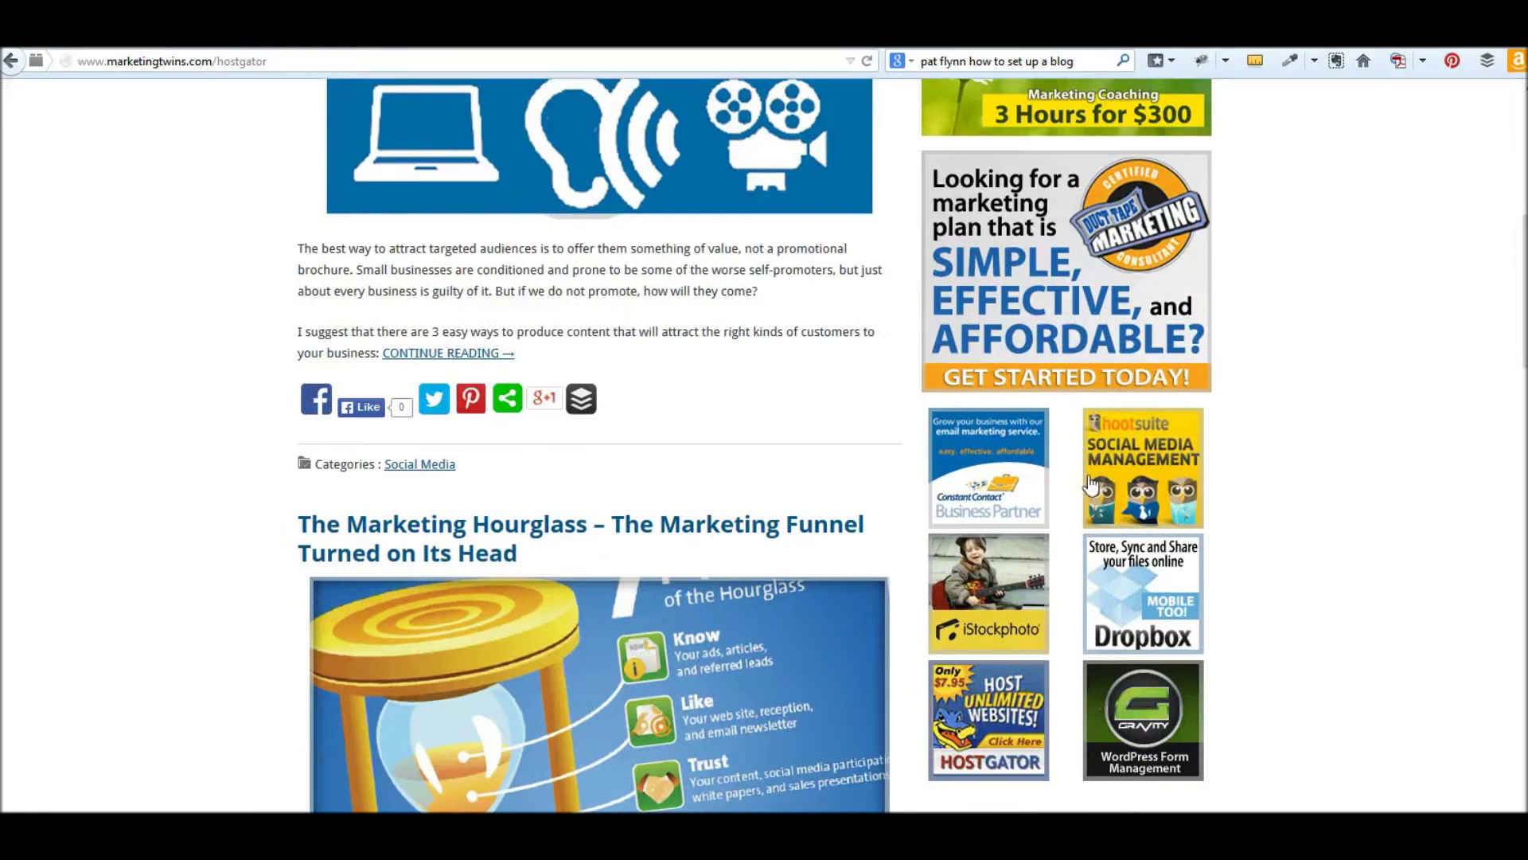
scroll(758, 120, down, 1)
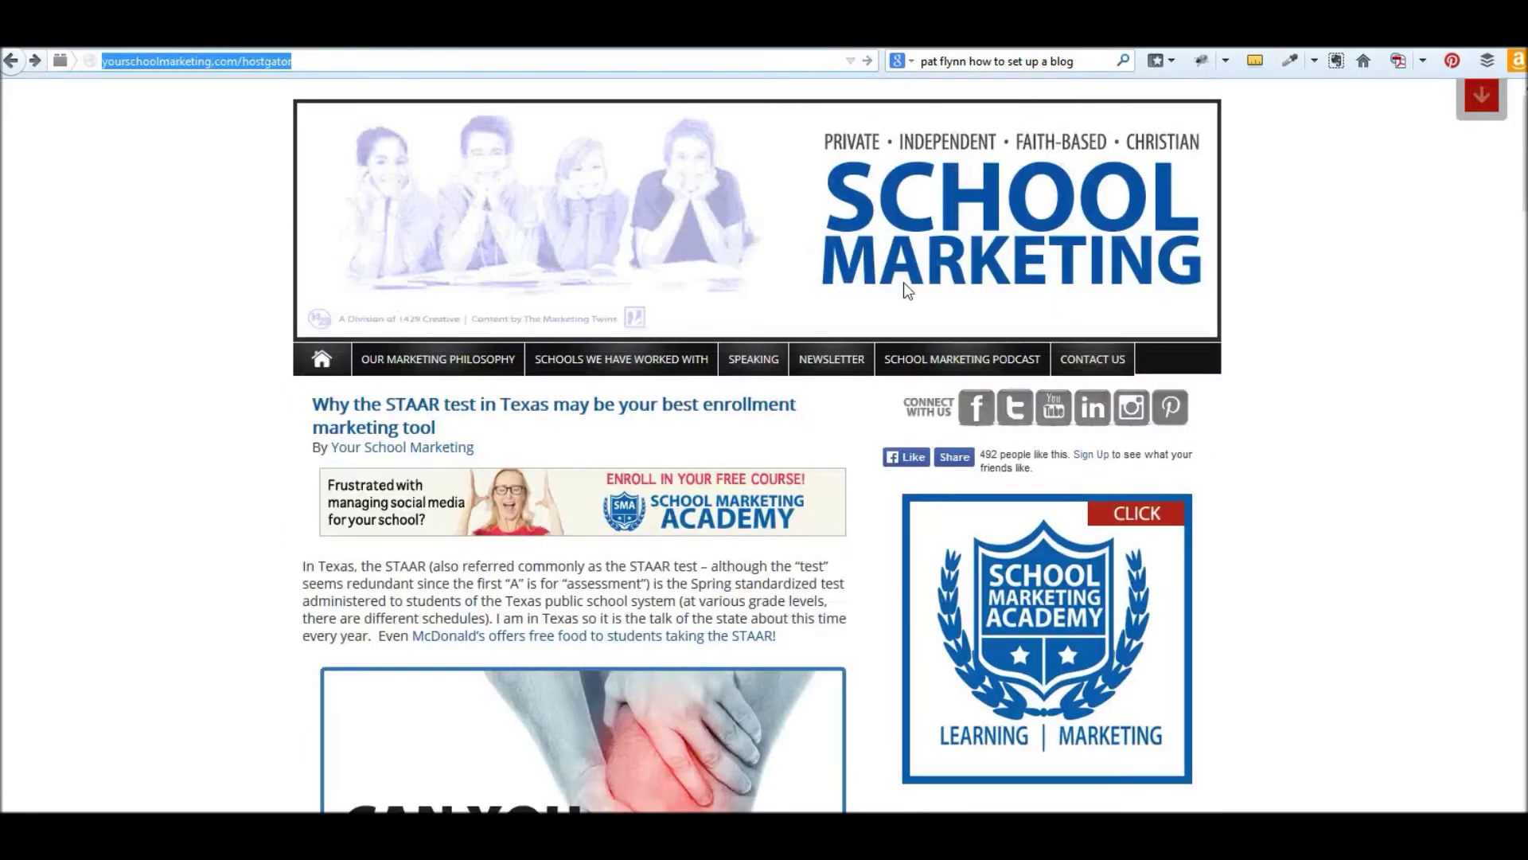
scroll(1196, 537, down, 10)
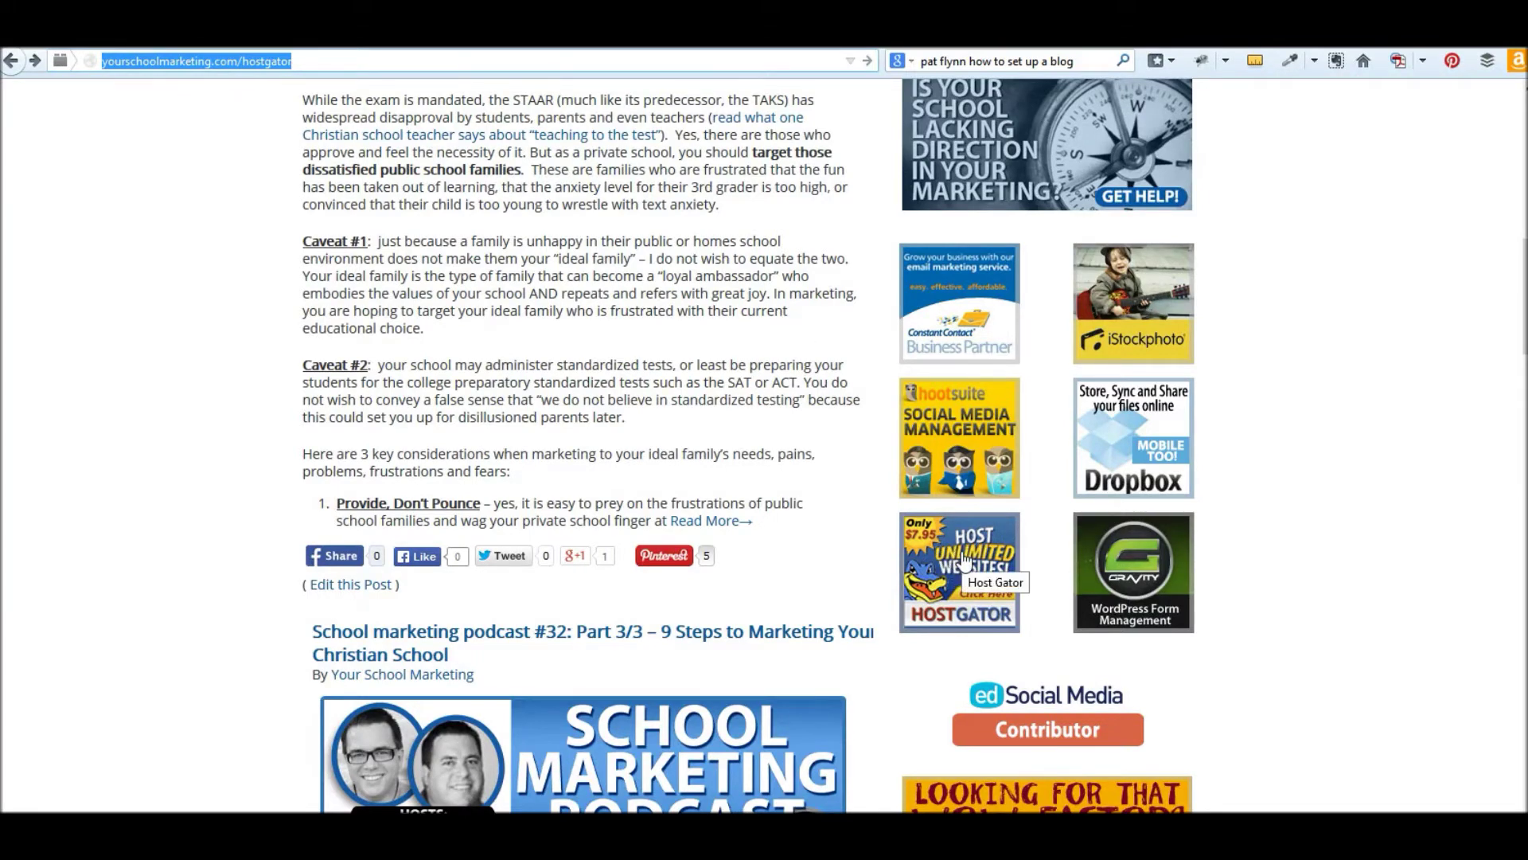
- Follow the HostGator 'Host Unlimited Websites' sidebar ad to hostgator.com
click(961, 562)
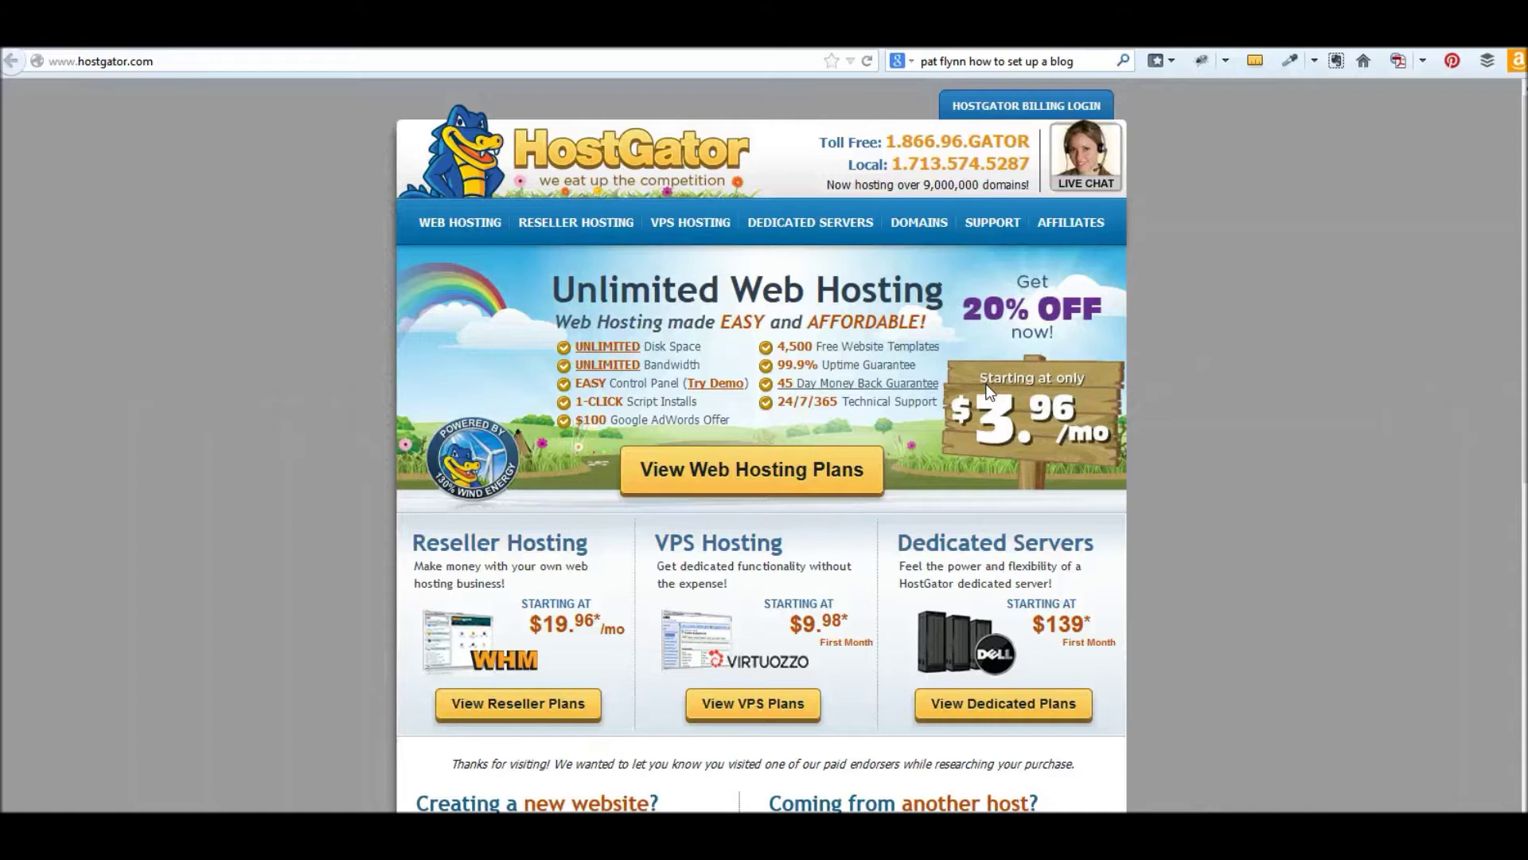
- Browse the web hosting plans and order the Hatchling Plan
click(701, 468)
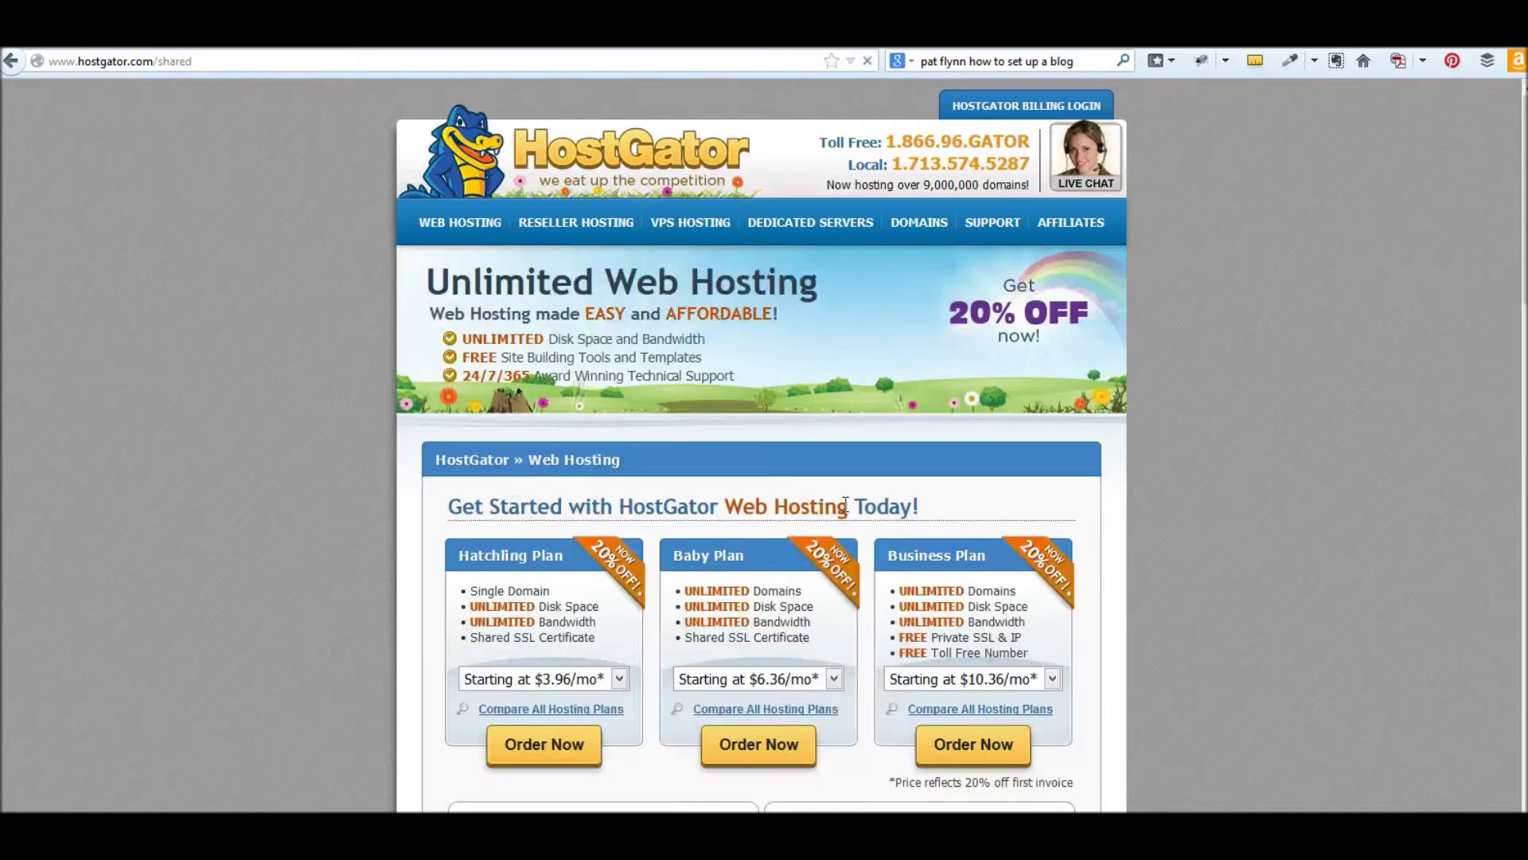
scroll(303, 243, down, 4)
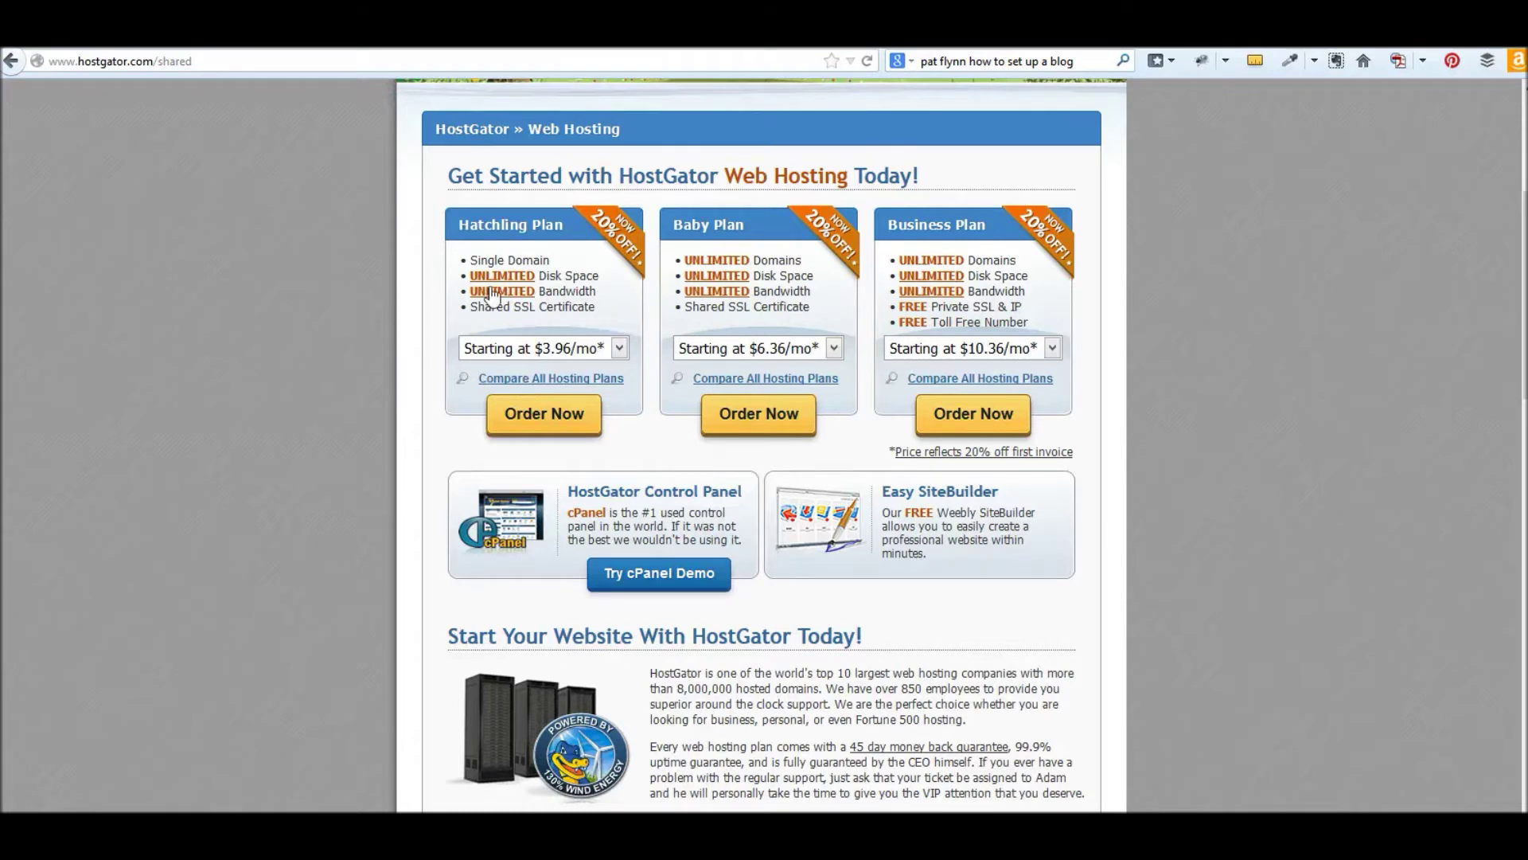
click(540, 420)
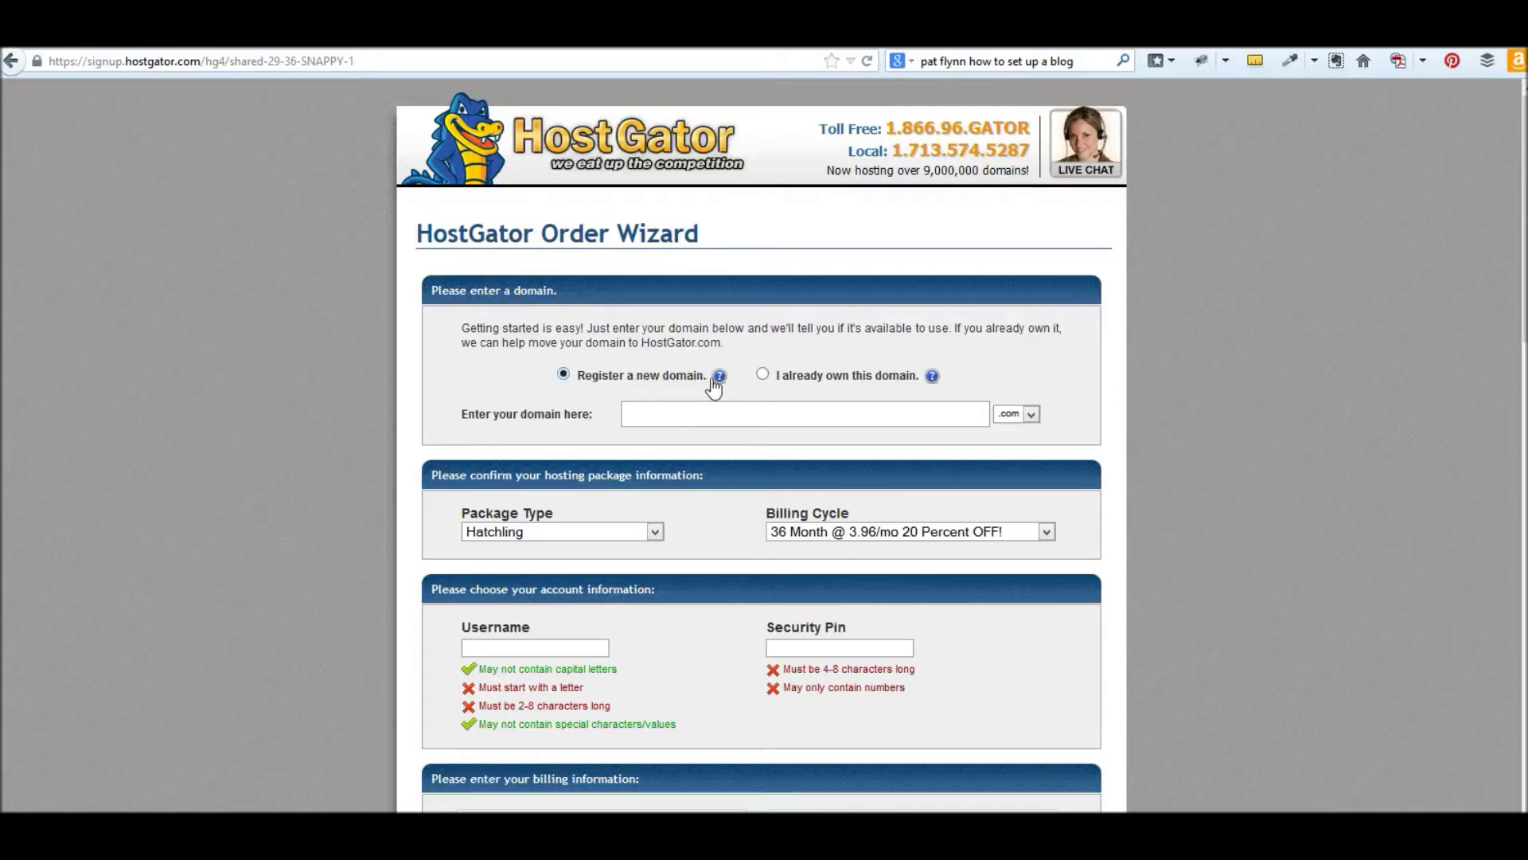
- Choose 'I already own this domain' and enter simplemarketingacademy.com as the domain
click(768, 375)
click(711, 414)
text(simpl)
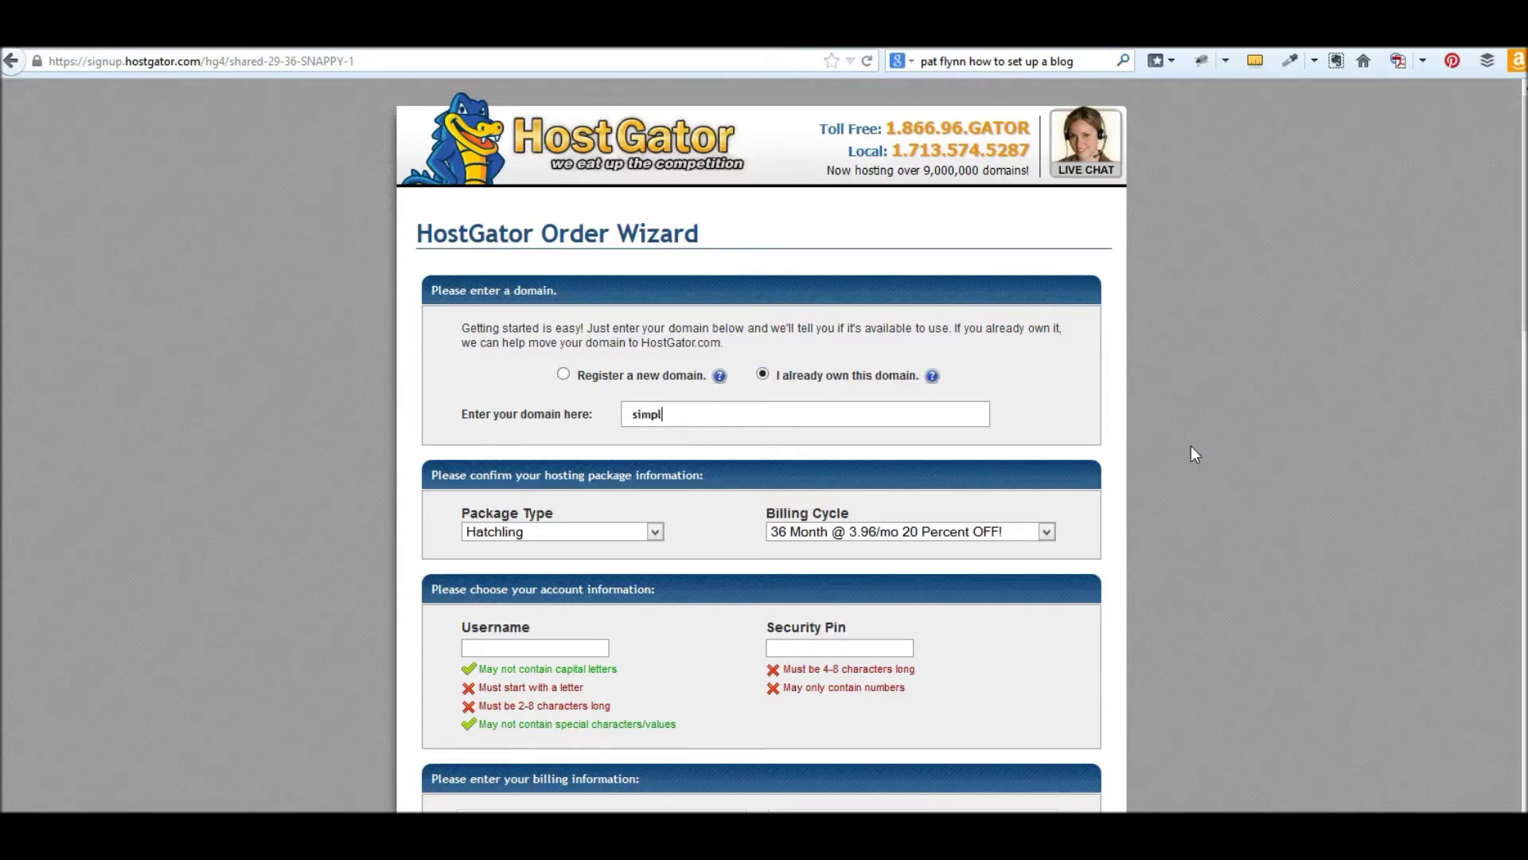
text(emarketingacademy.com)
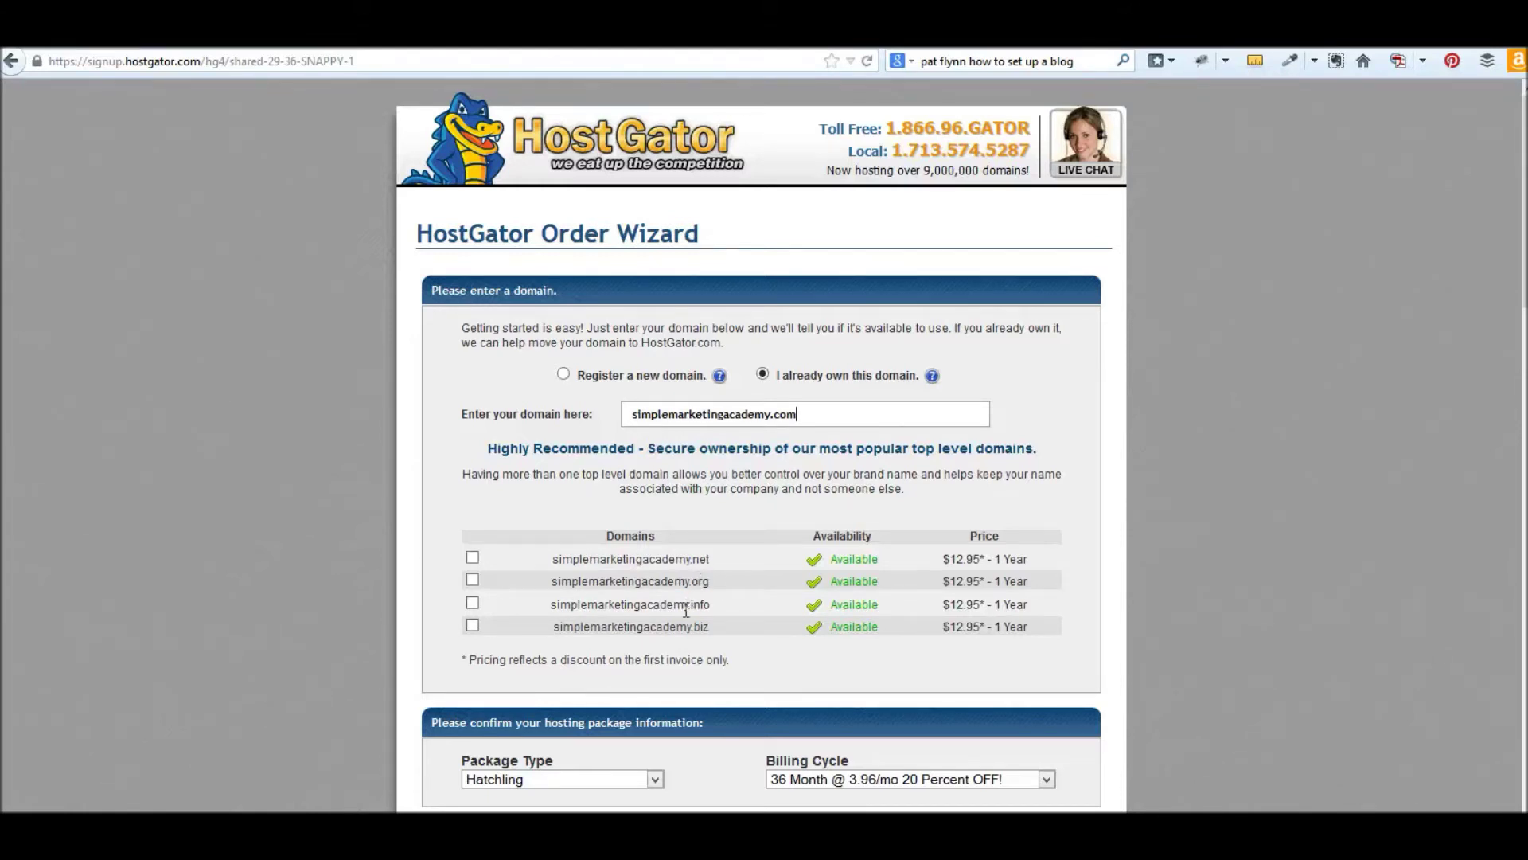
scroll(588, 589, down, 10)
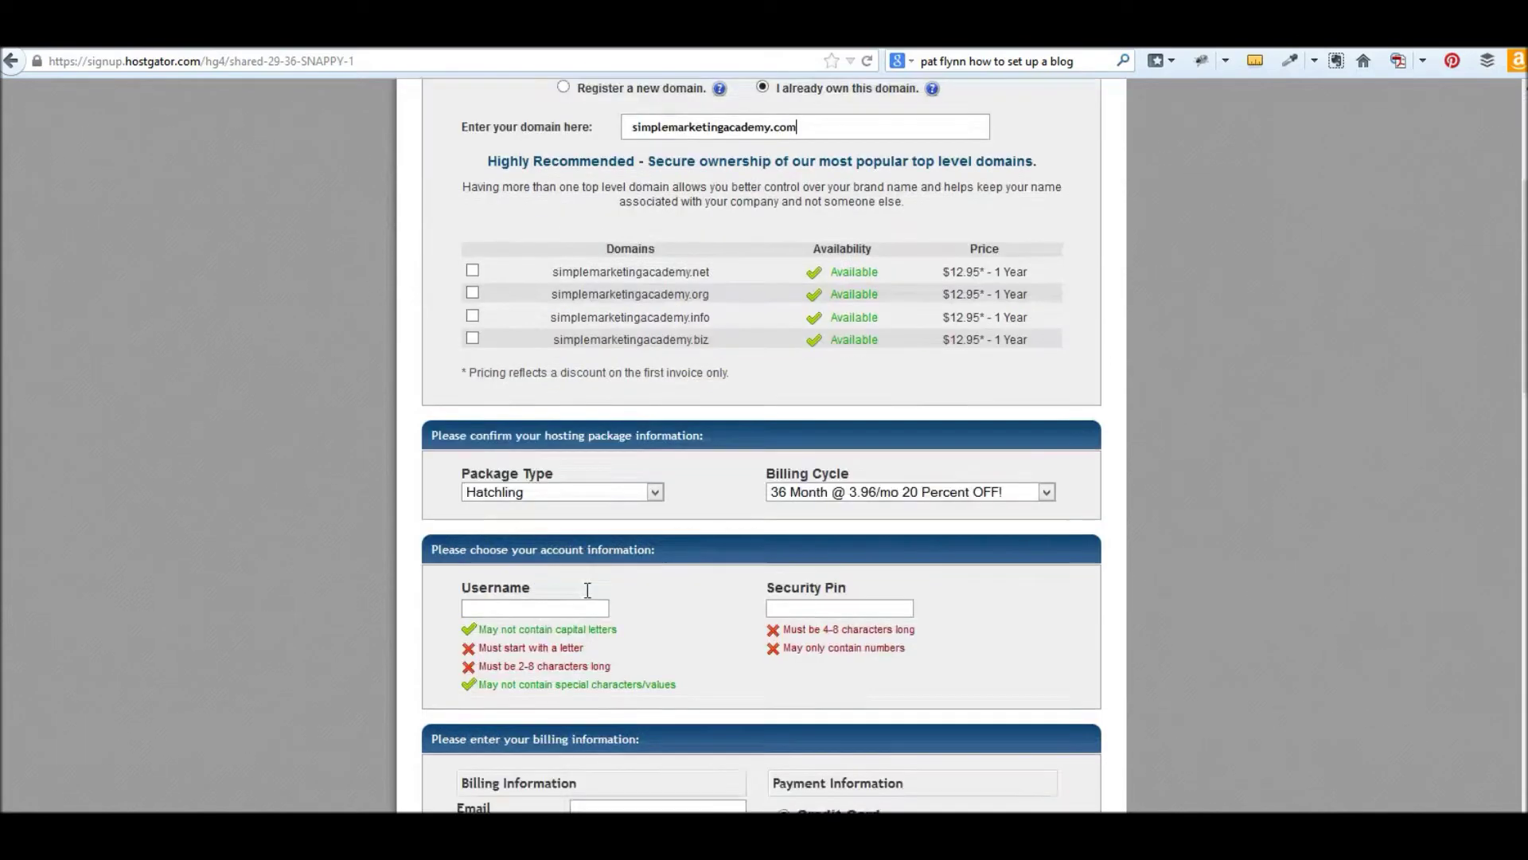
- Keep Hatchling as the package type and choose the '12 Month @ 5.56/mo' billing cycle
scroll(1265, 437, down, 3)
scroll(1238, 437, up, 3)
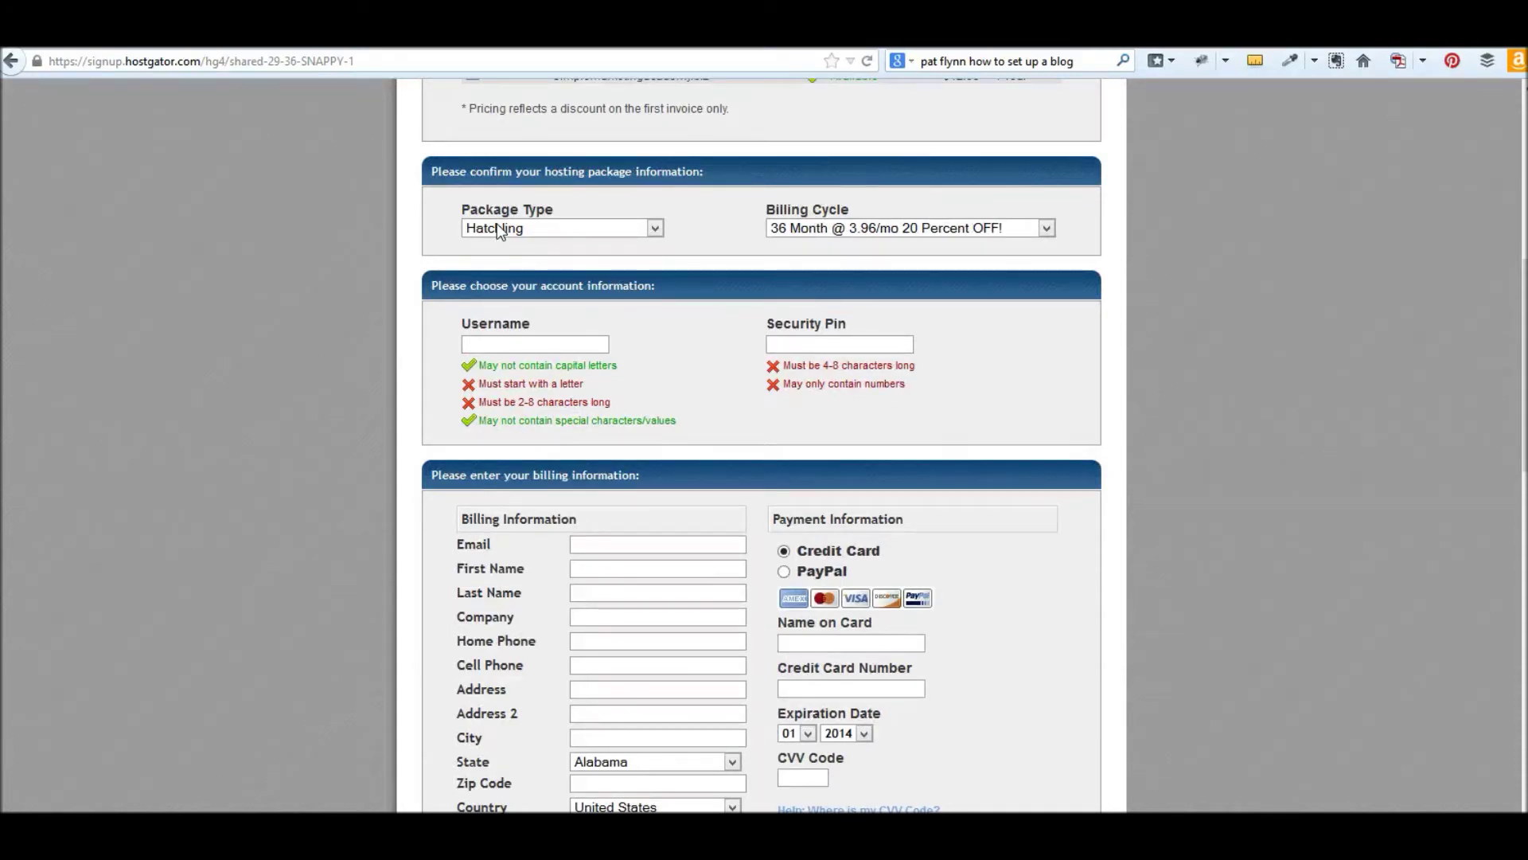
click(510, 232)
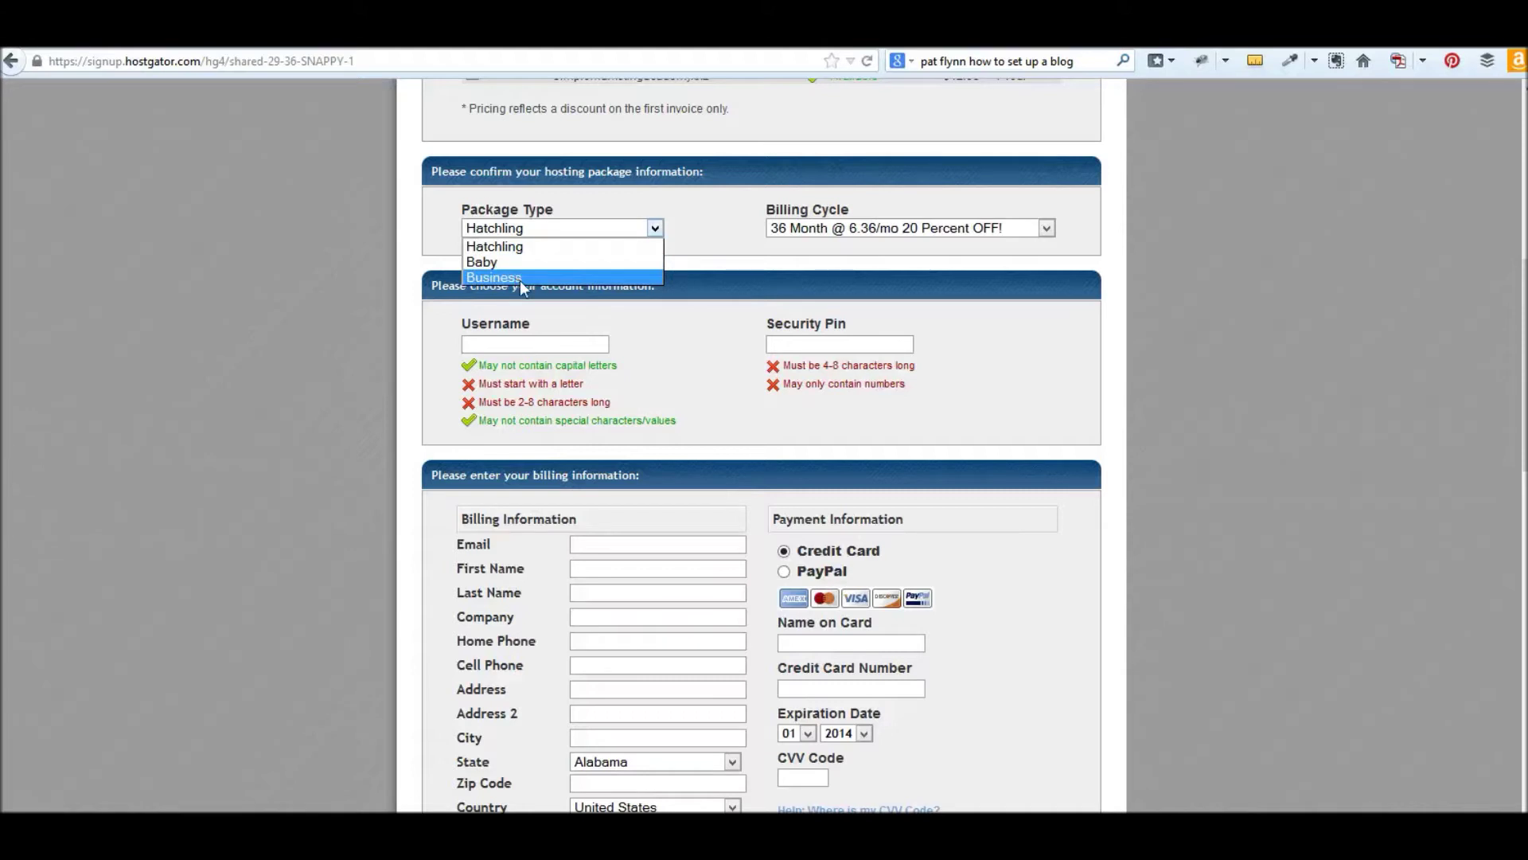
click(535, 245)
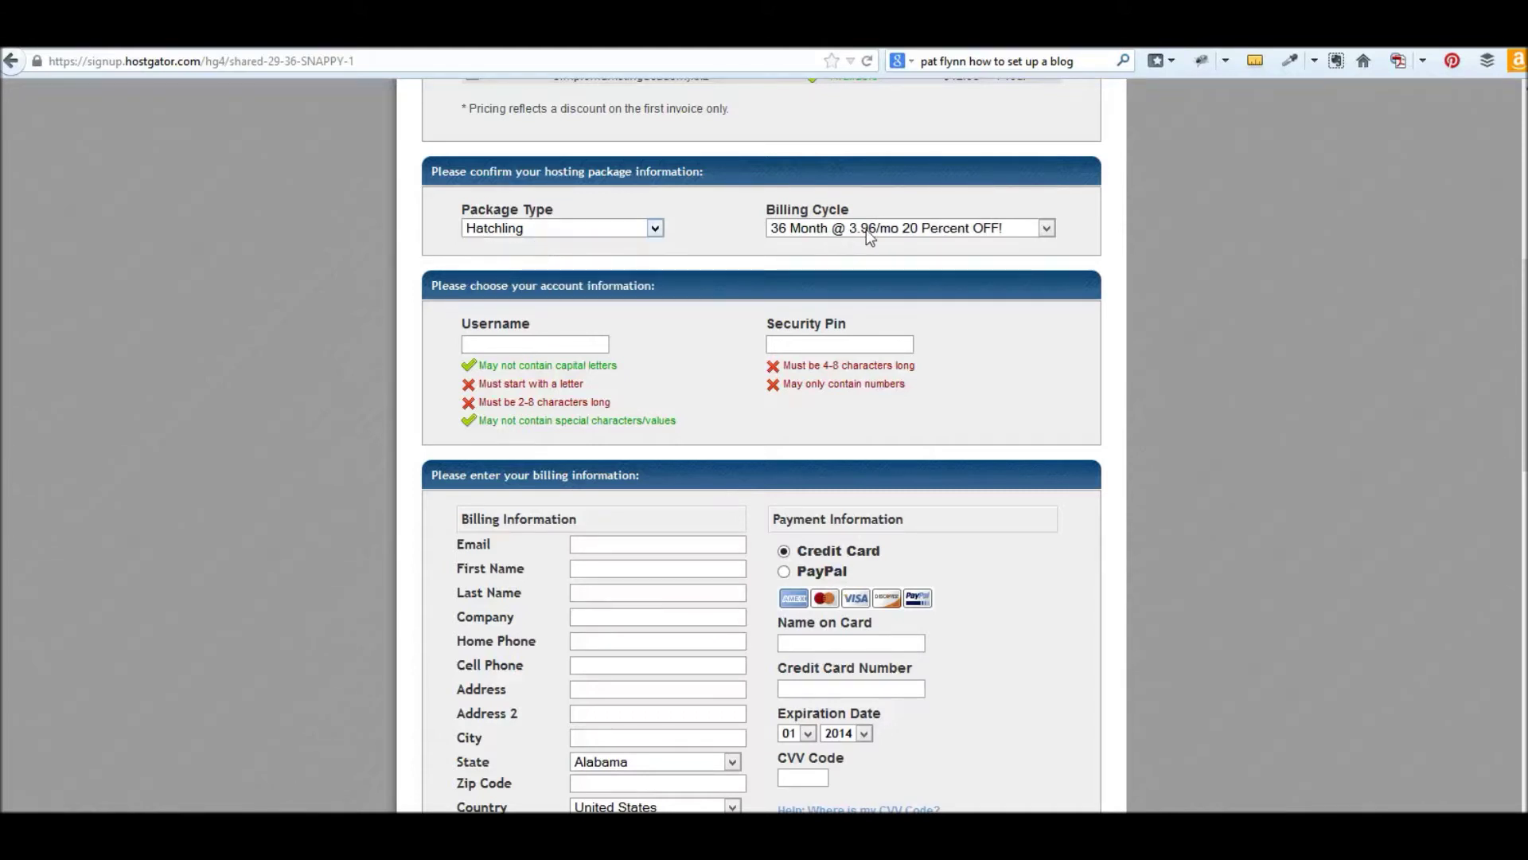
click(870, 230)
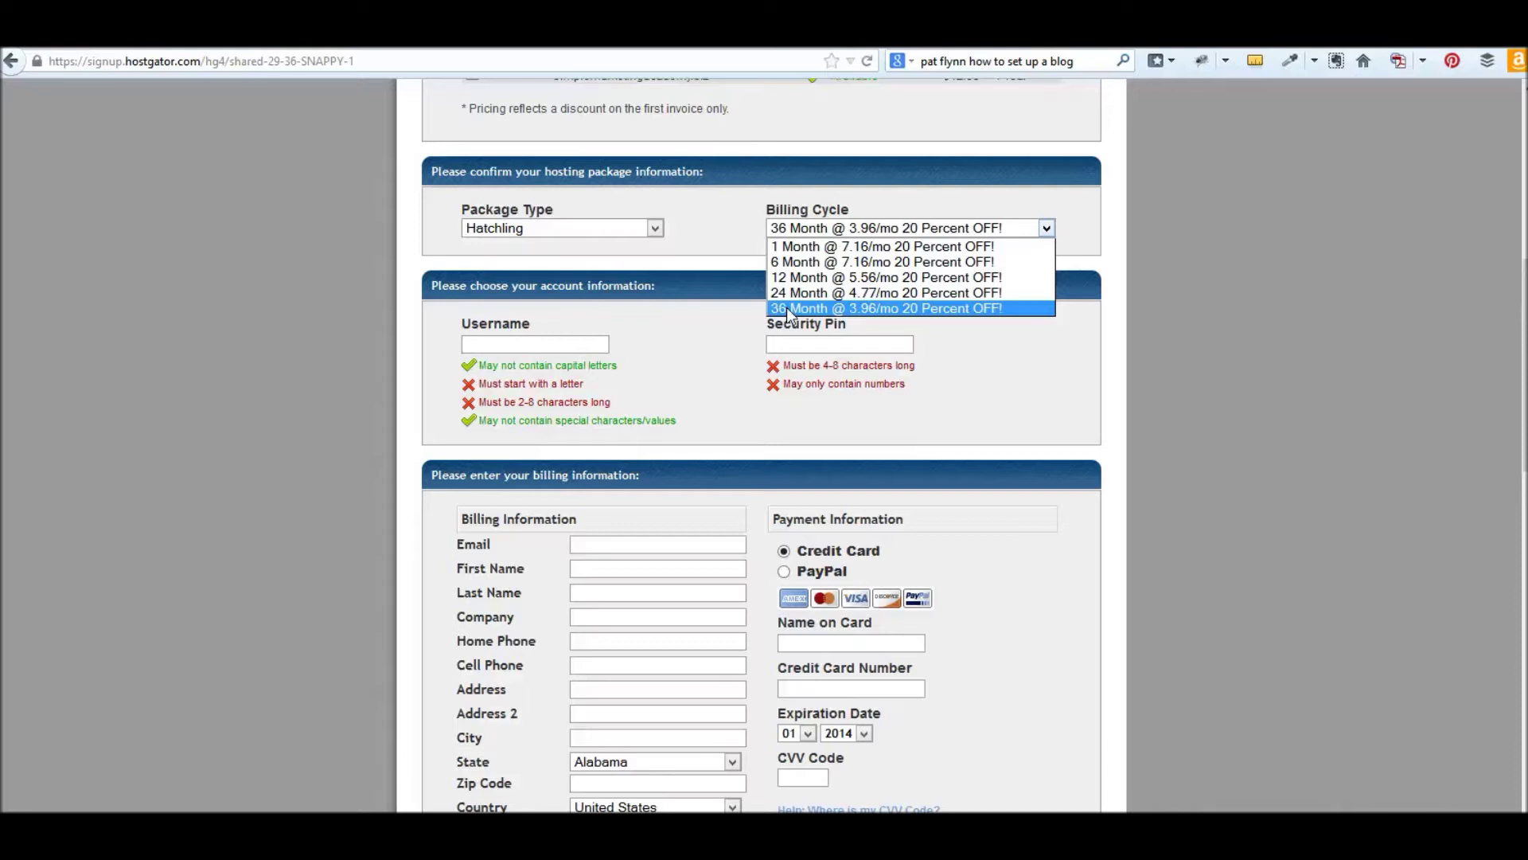
click(857, 277)
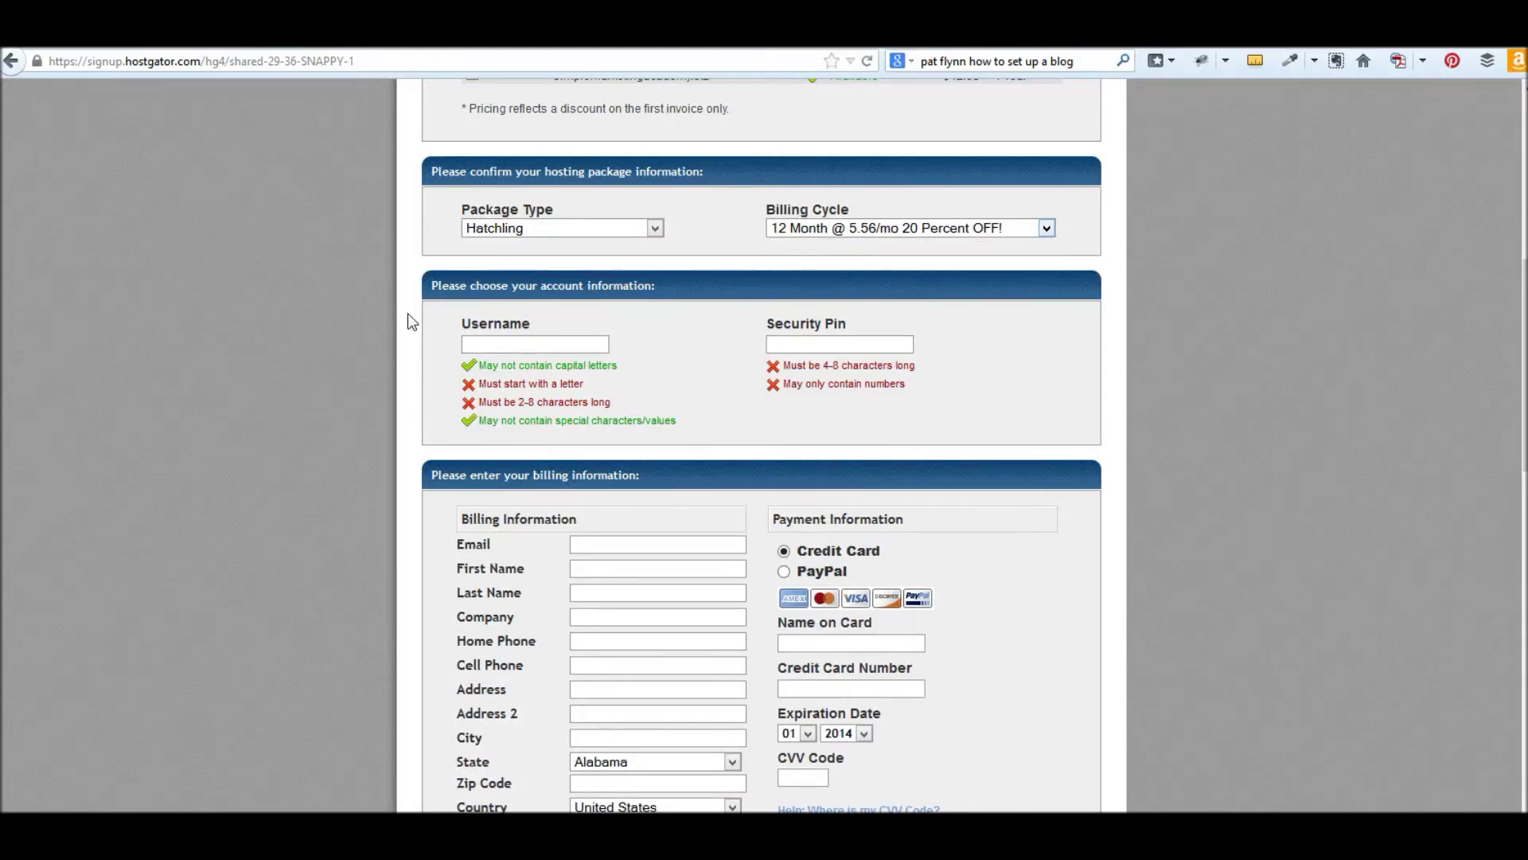
click(473, 349)
- Enter an account username that satisfies all four username requirements
text(s)
key(BackSpace)
text(simplema)
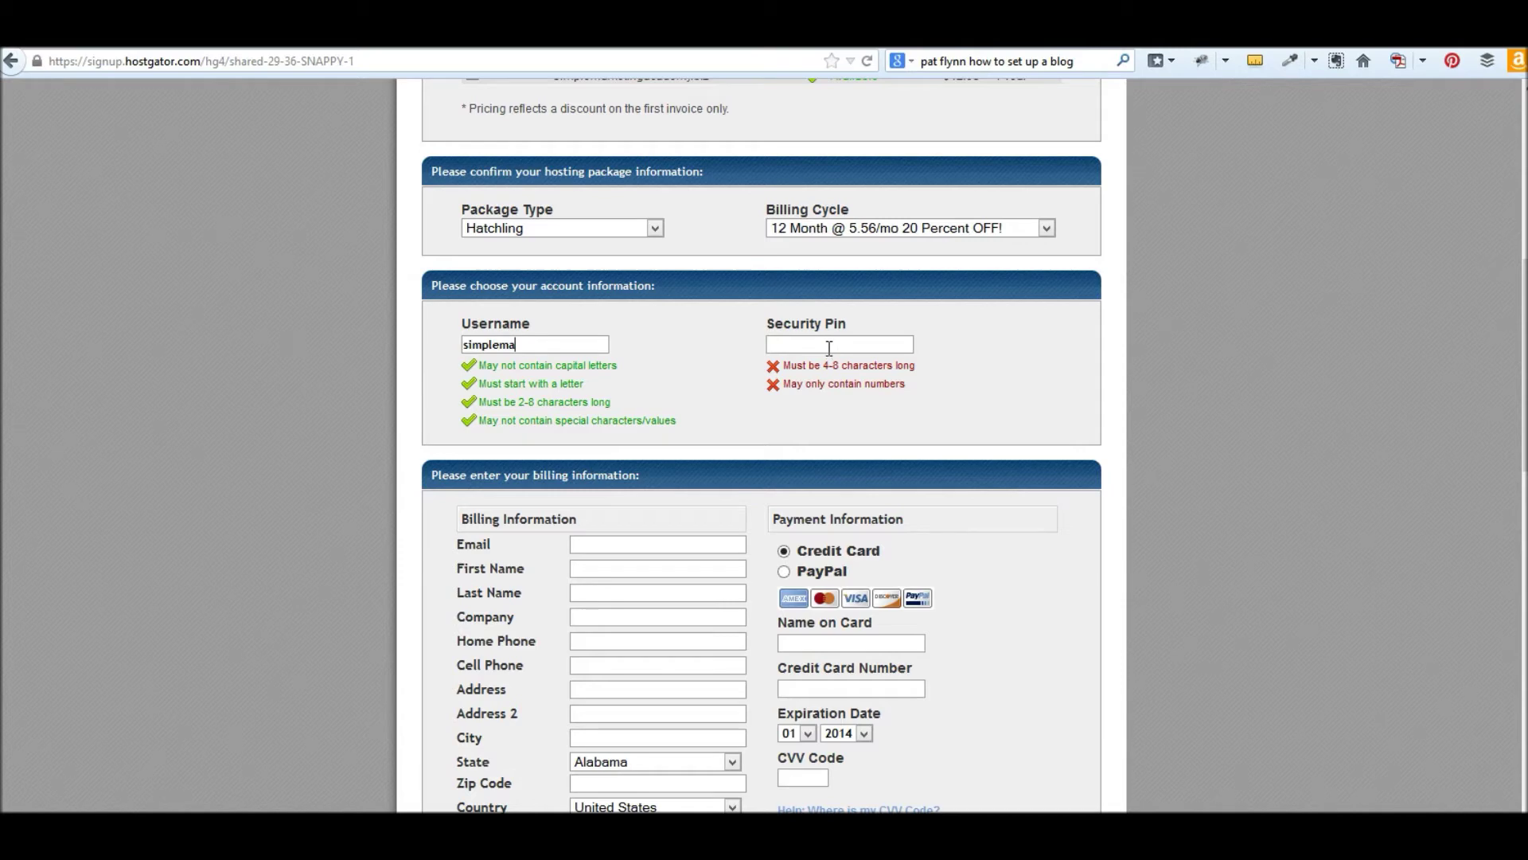
scroll(794, 533, down, 3)
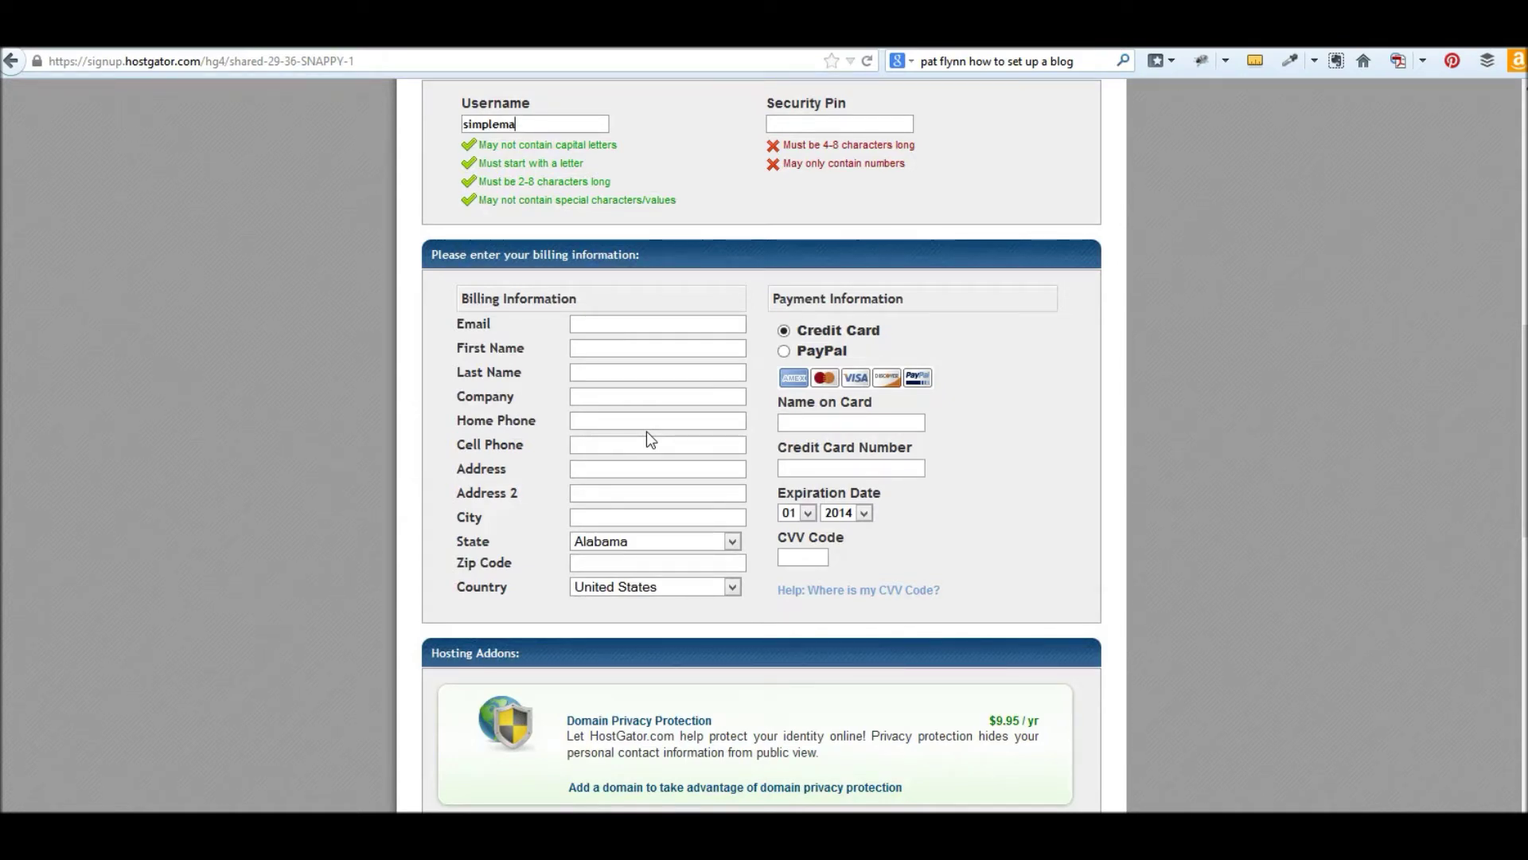
- Tick Add SiteLock in the Hosting Addons section
scroll(614, 324, down, 2)
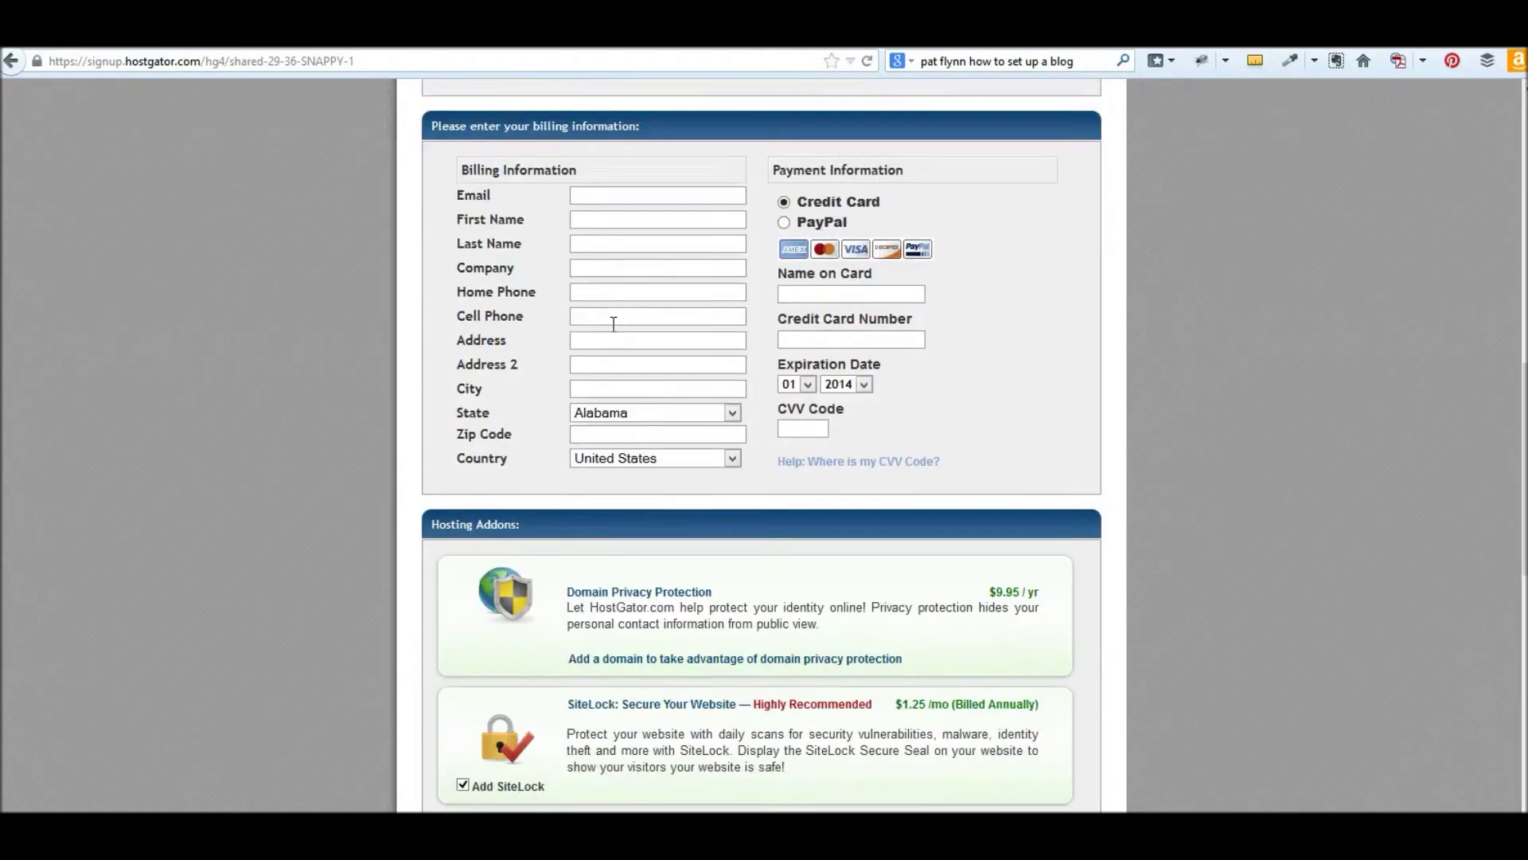
scroll(614, 323, down, 5)
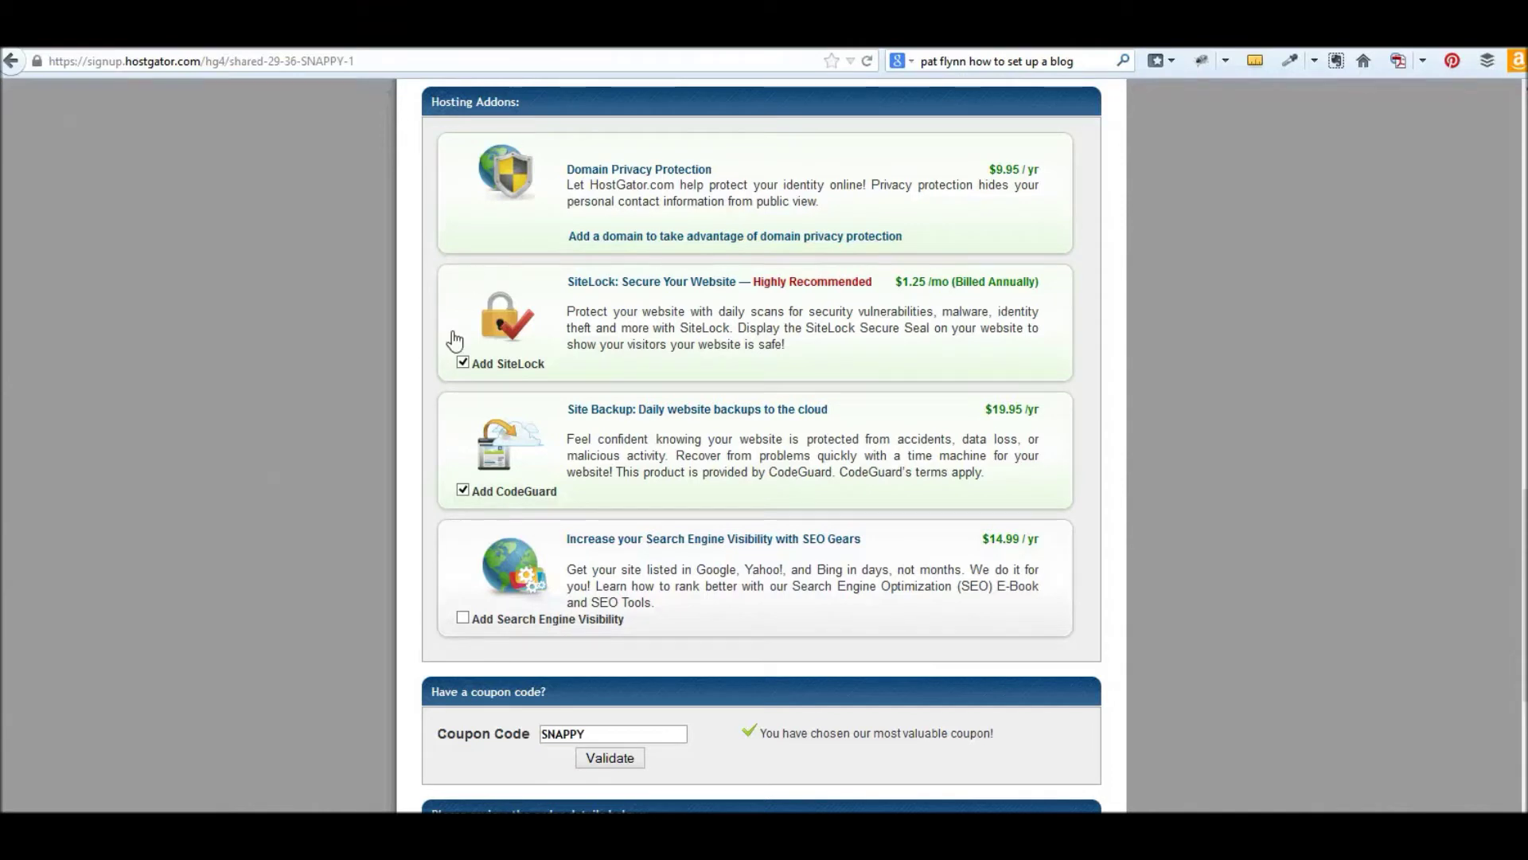
click(463, 363)
- Review the $101.66 order total and select the SNAPPY coupon code
scroll(1246, 532, down, 3)
scroll(1181, 518, up, 3)
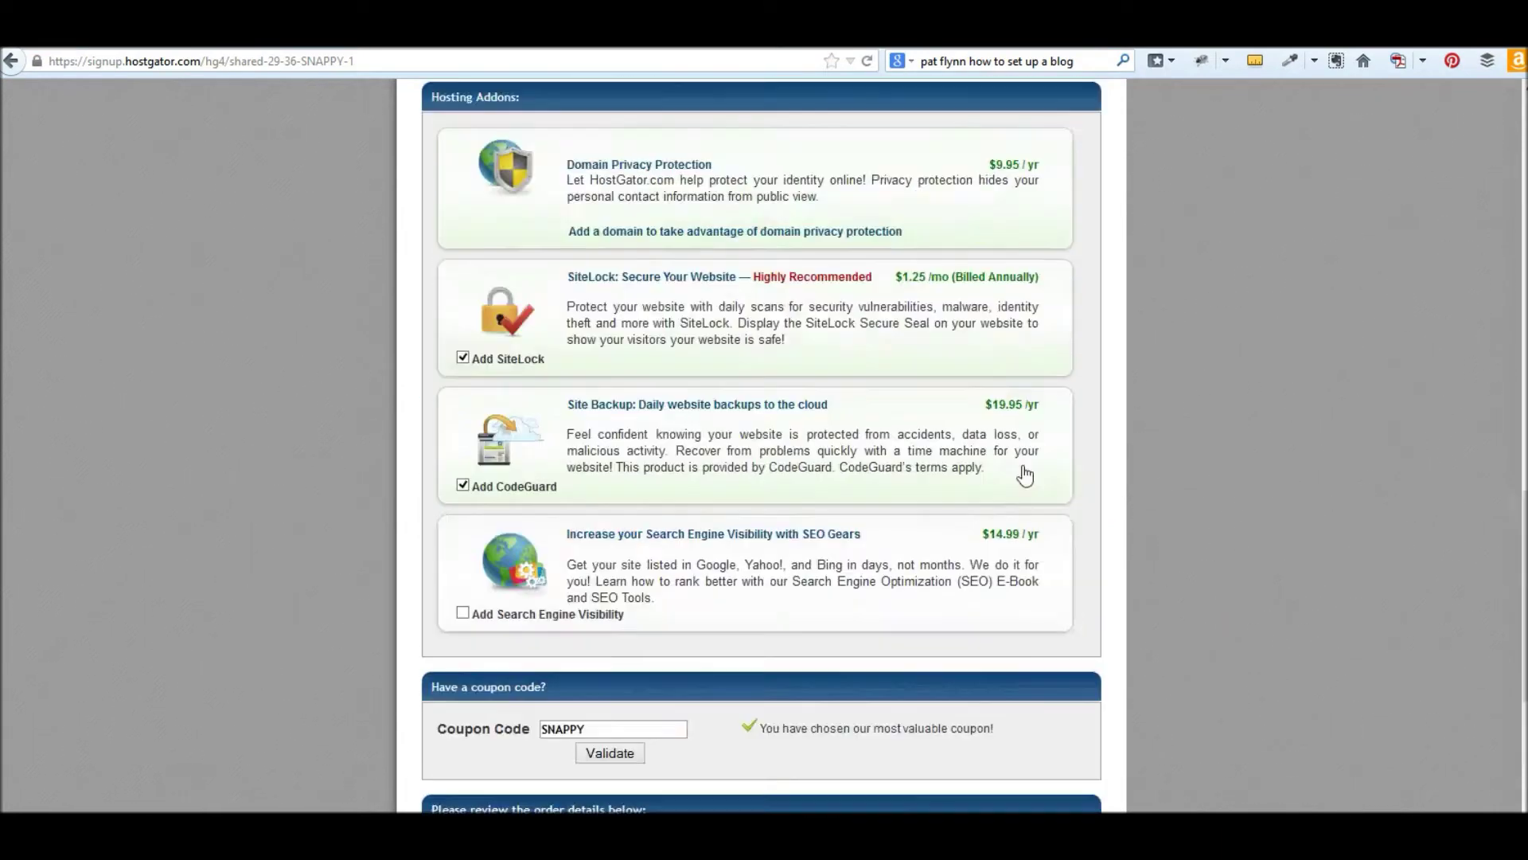
scroll(939, 442, up, 10)
scroll(857, 394, up, 5)
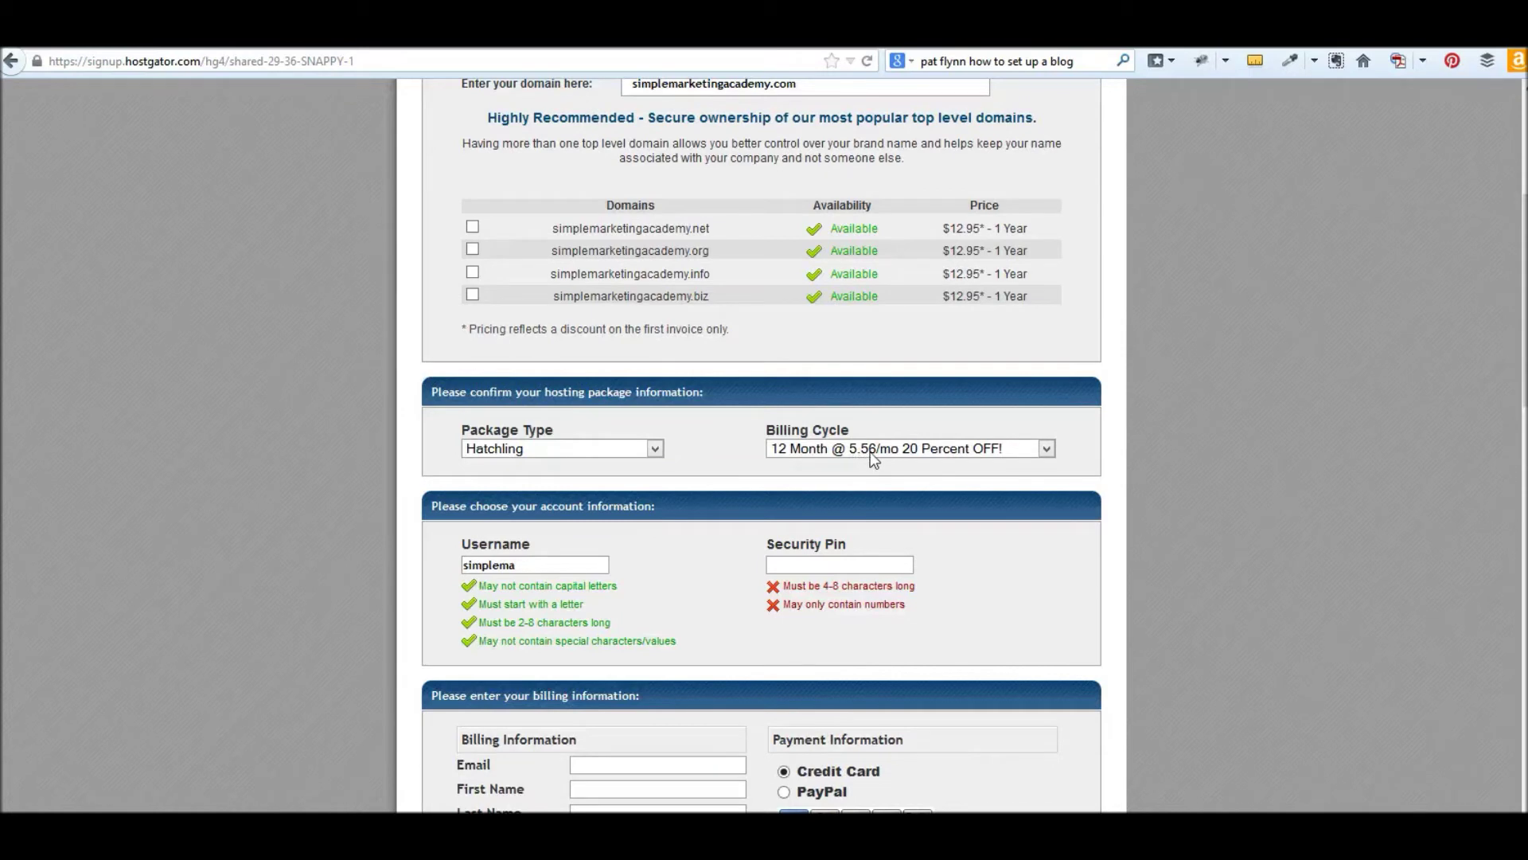
scroll(881, 452, down, 3)
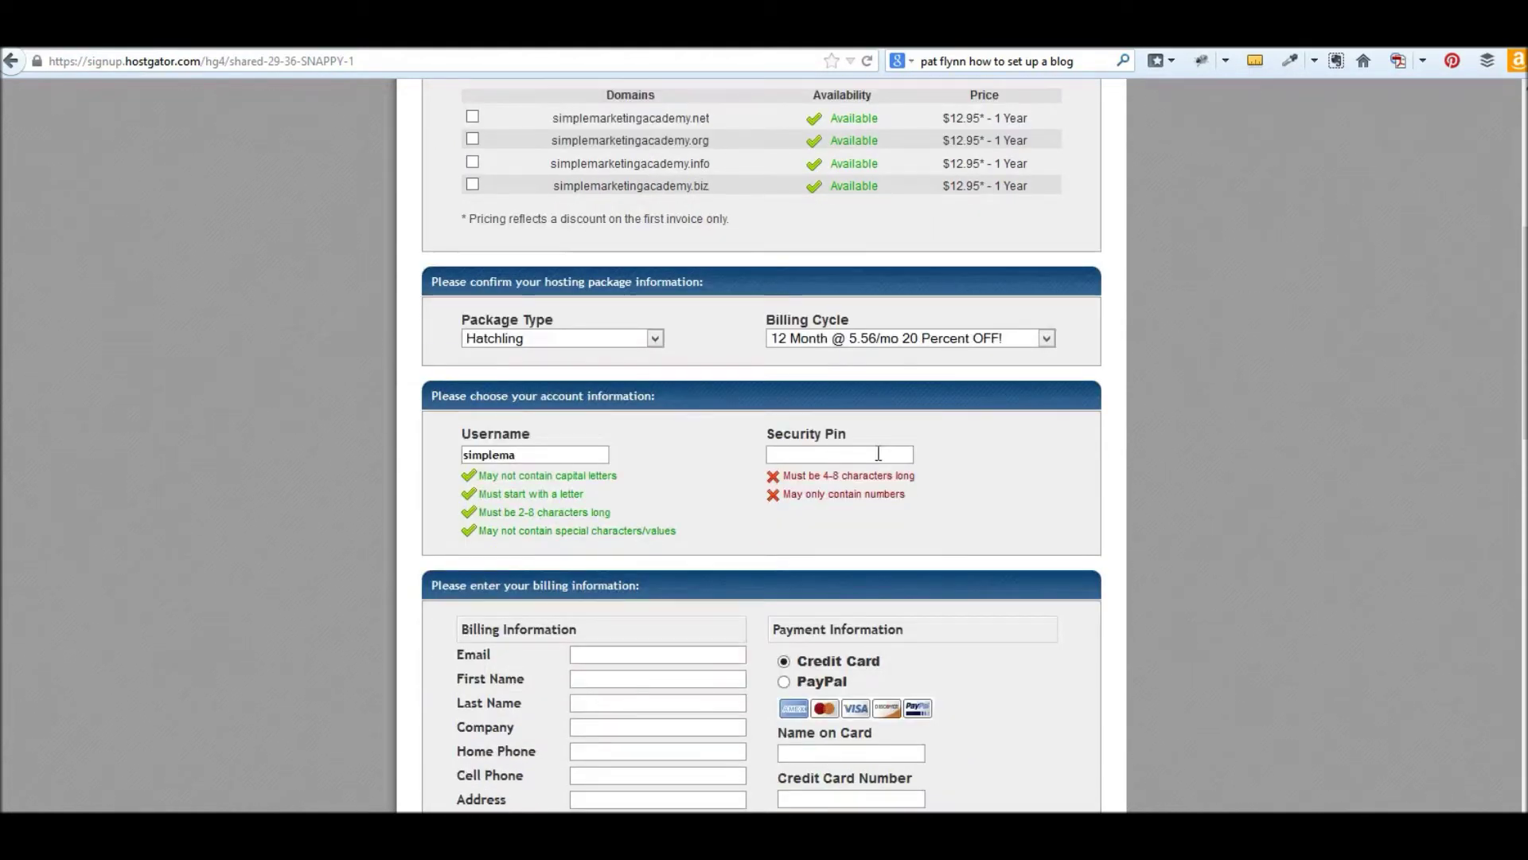
scroll(907, 485, down, 10)
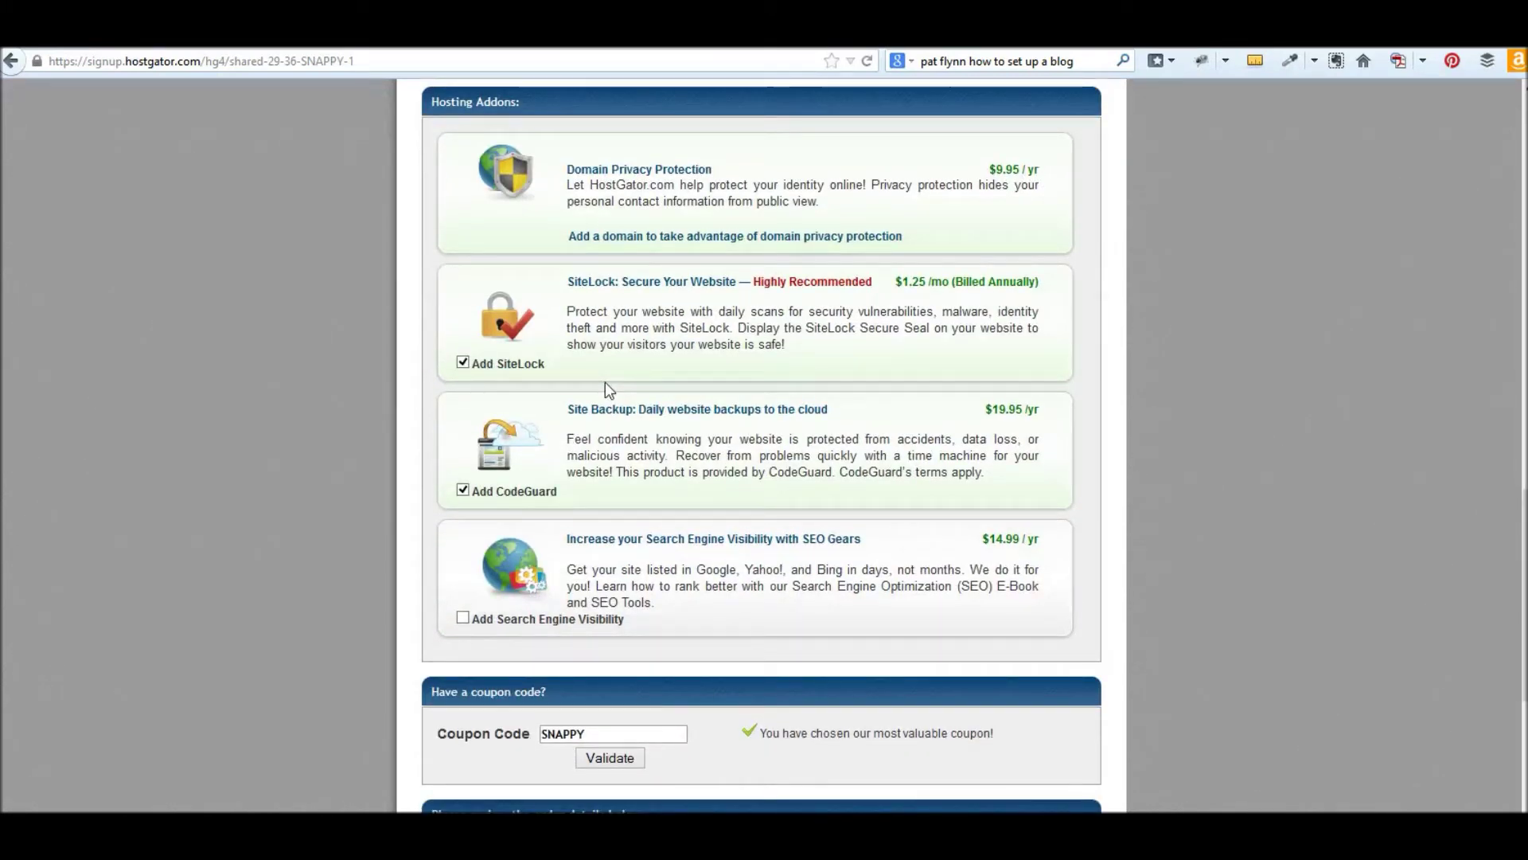
scroll(606, 388, down, 4)
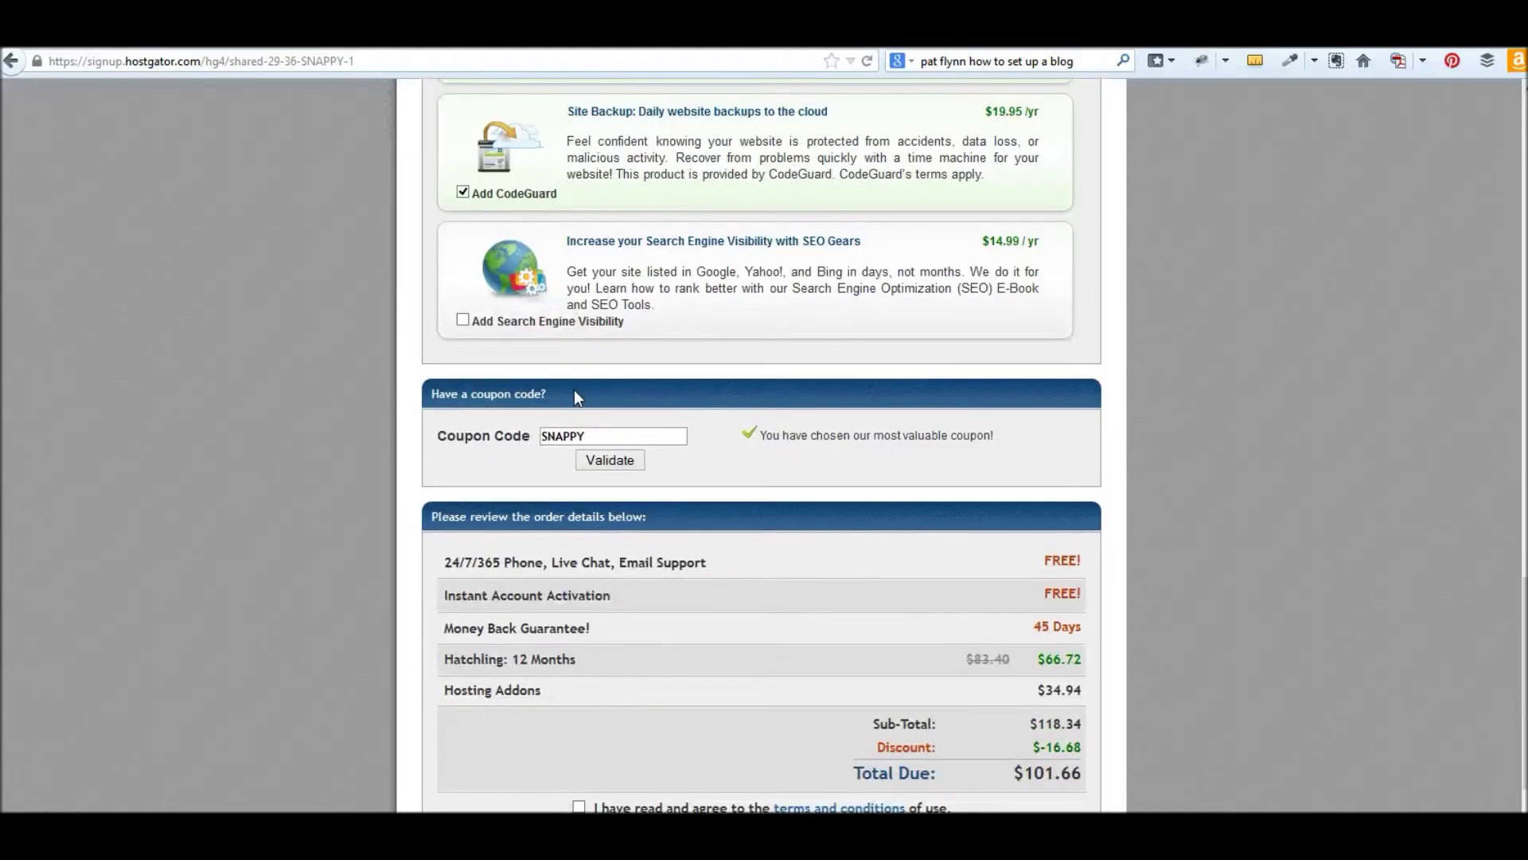
drag(605, 399, 539, 402)
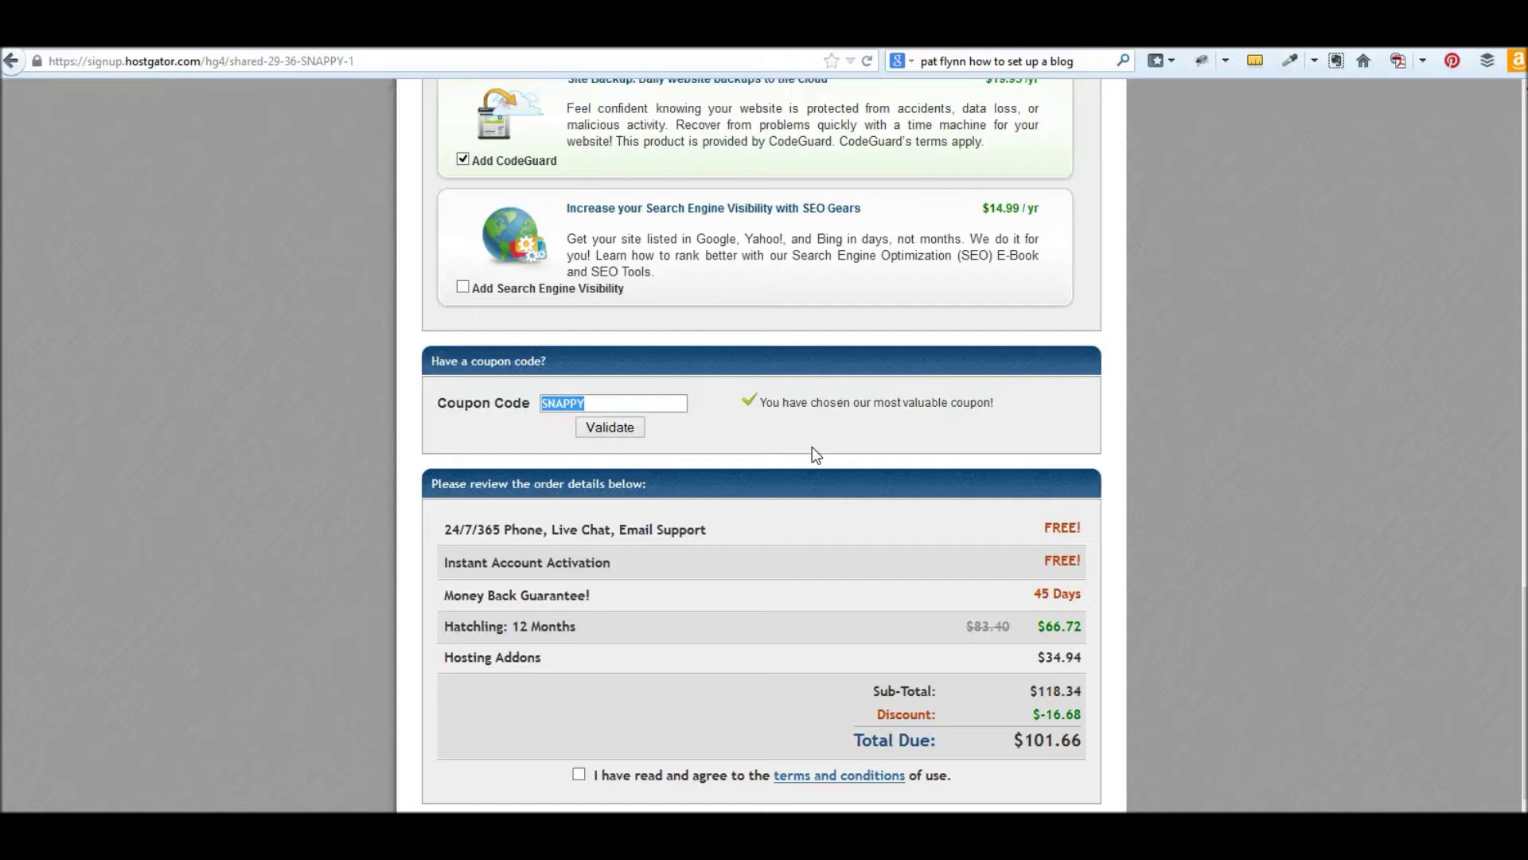
- Replace SNAPPY with coupon CINCO and validate it, lowering the total to $80.81
text(CINCO)
click(610, 427)
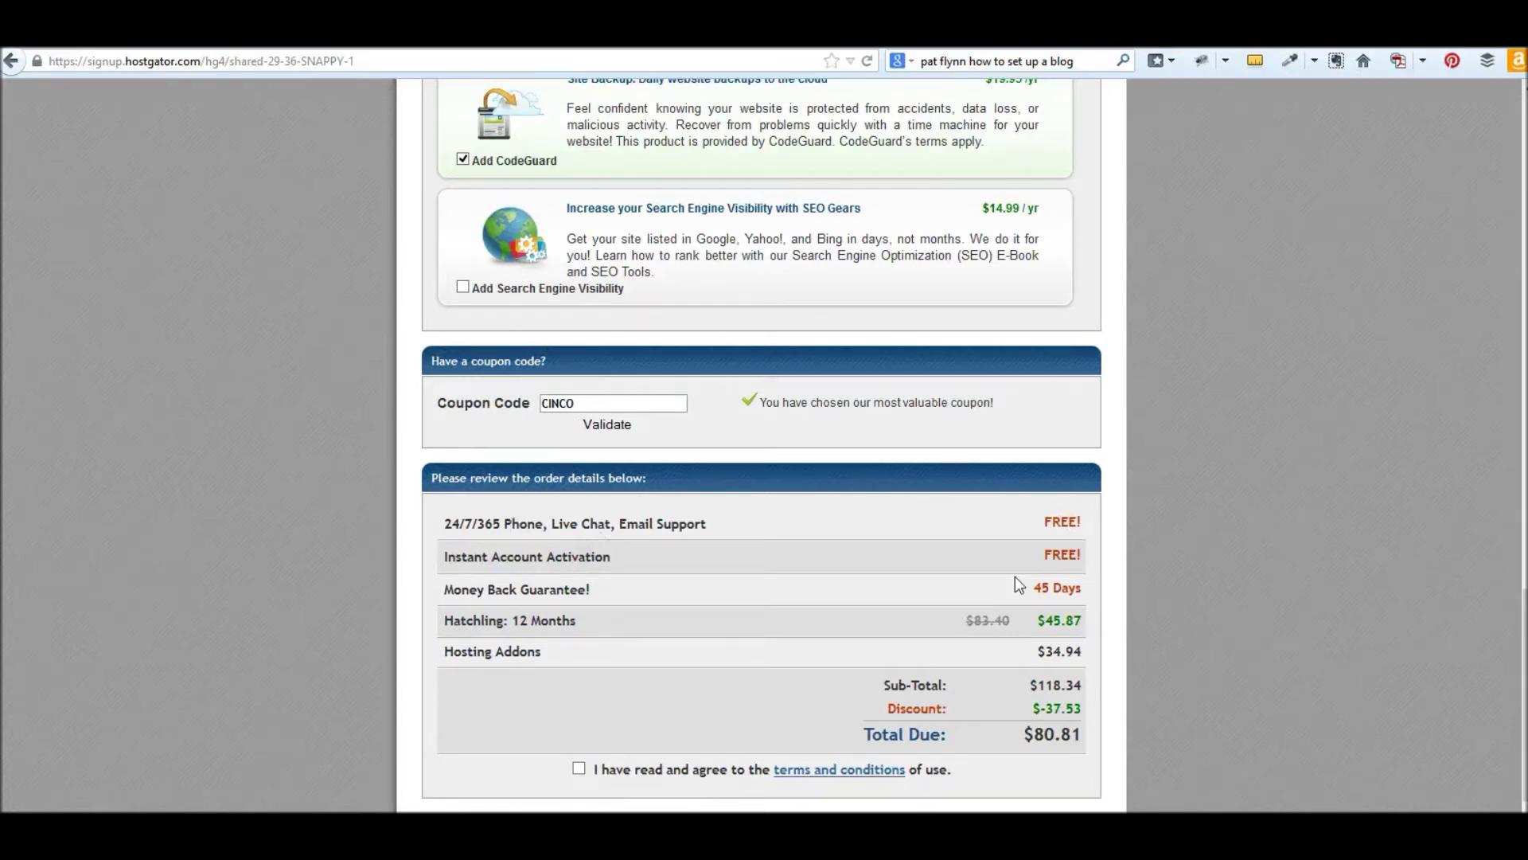
scroll(655, 495, down, 1)
scroll(655, 495, down, 1)
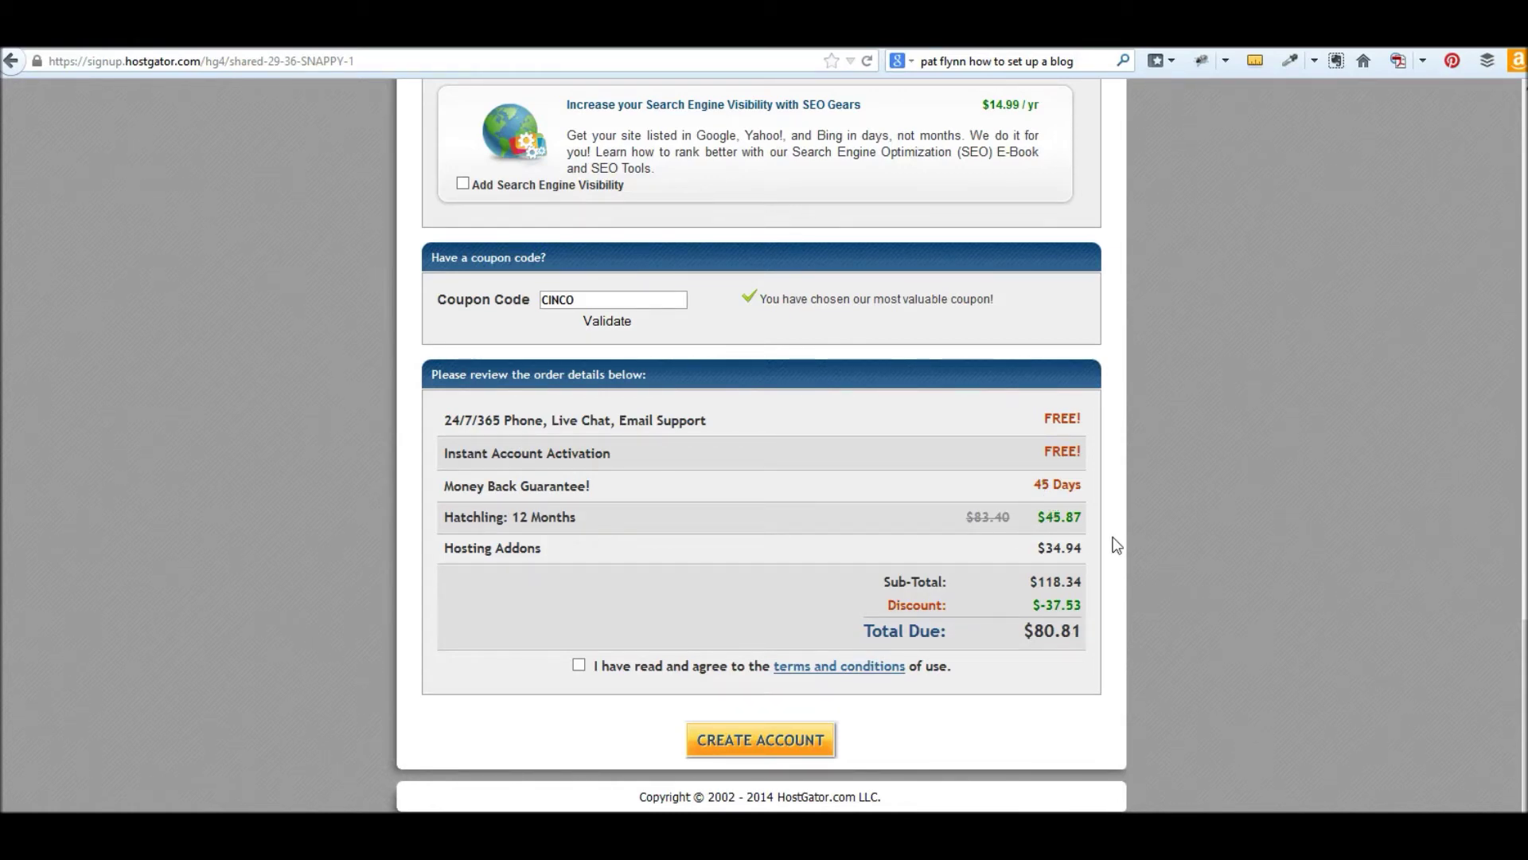
scroll(1114, 541, up, 15)
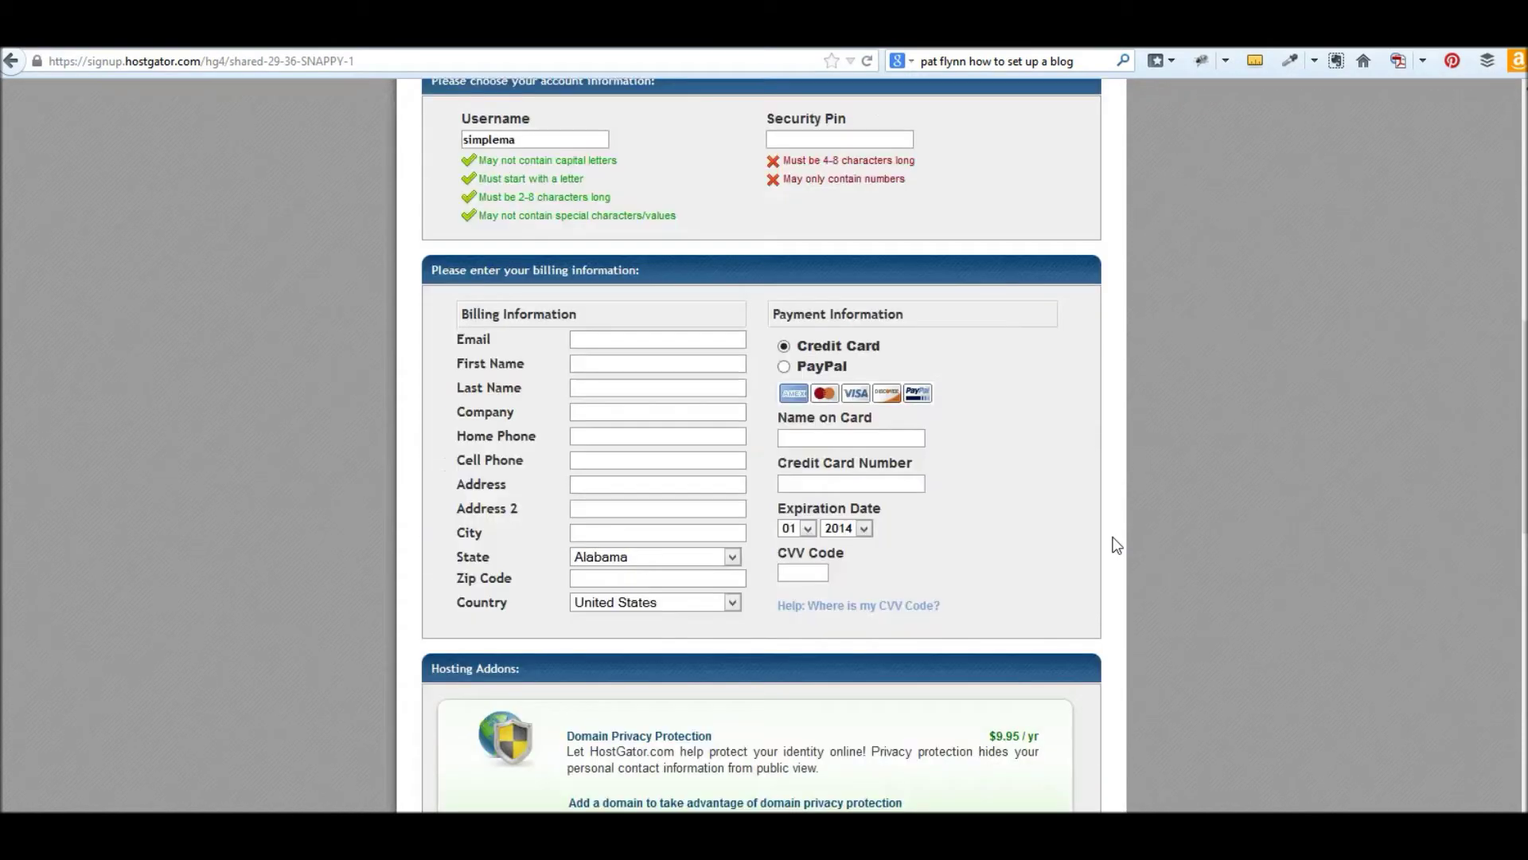
scroll(946, 438, up, 3)
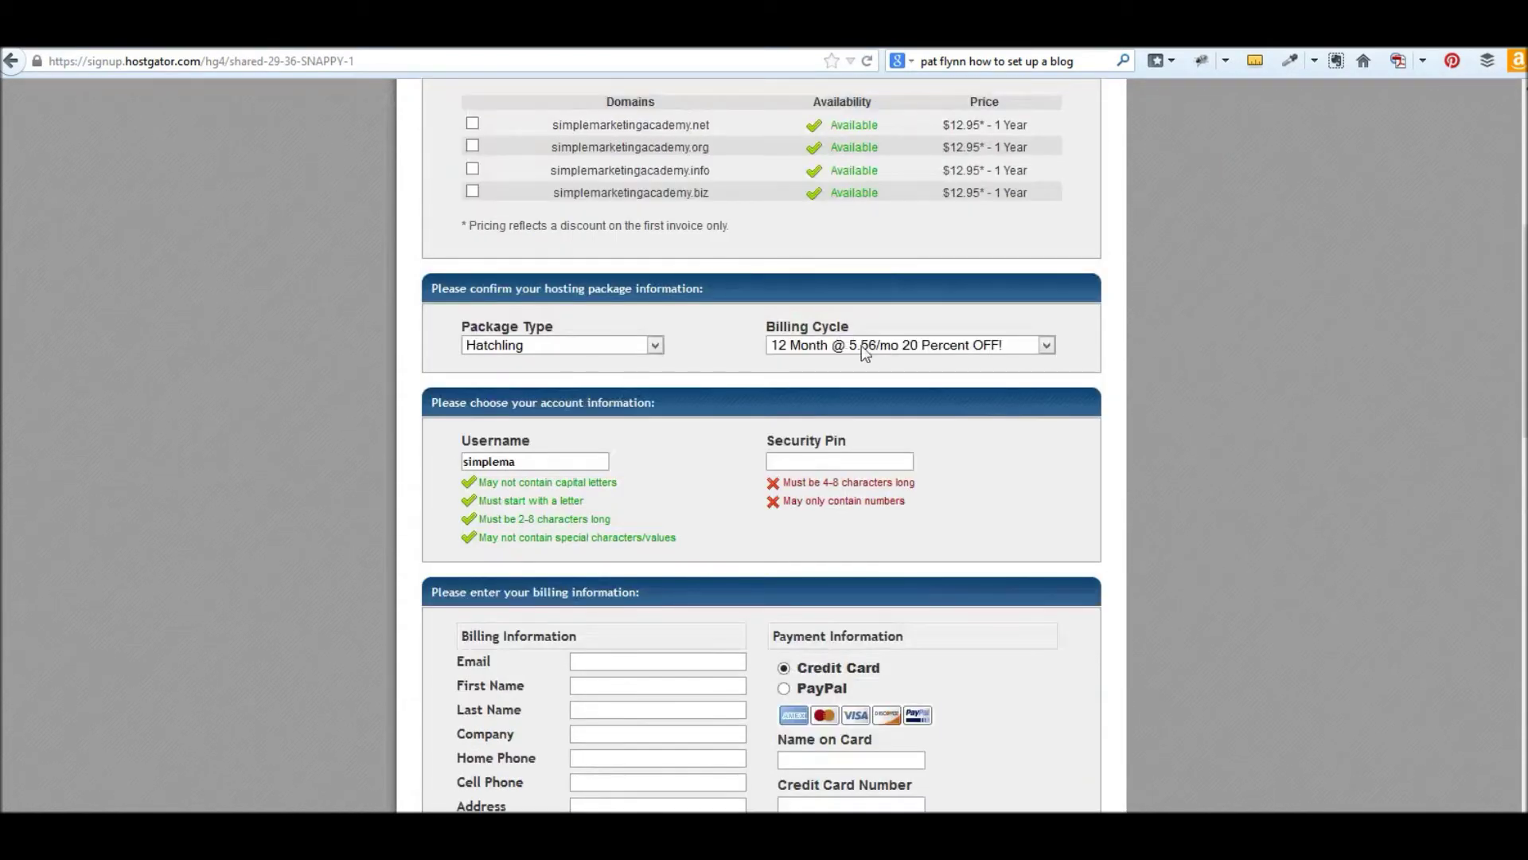
scroll(1043, 366, down, 3)
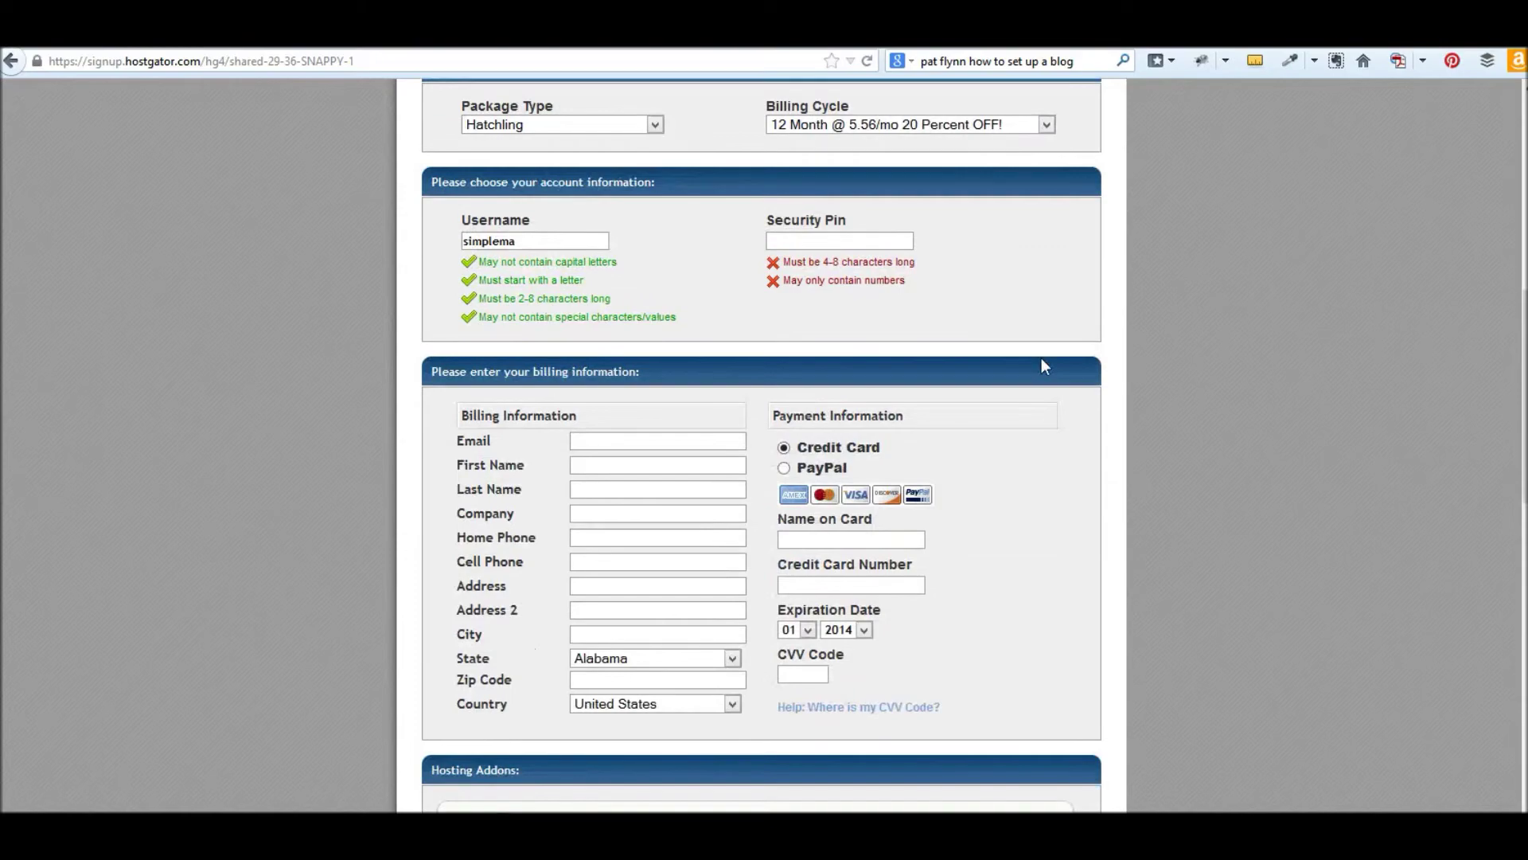
scroll(1043, 362, down, 11)
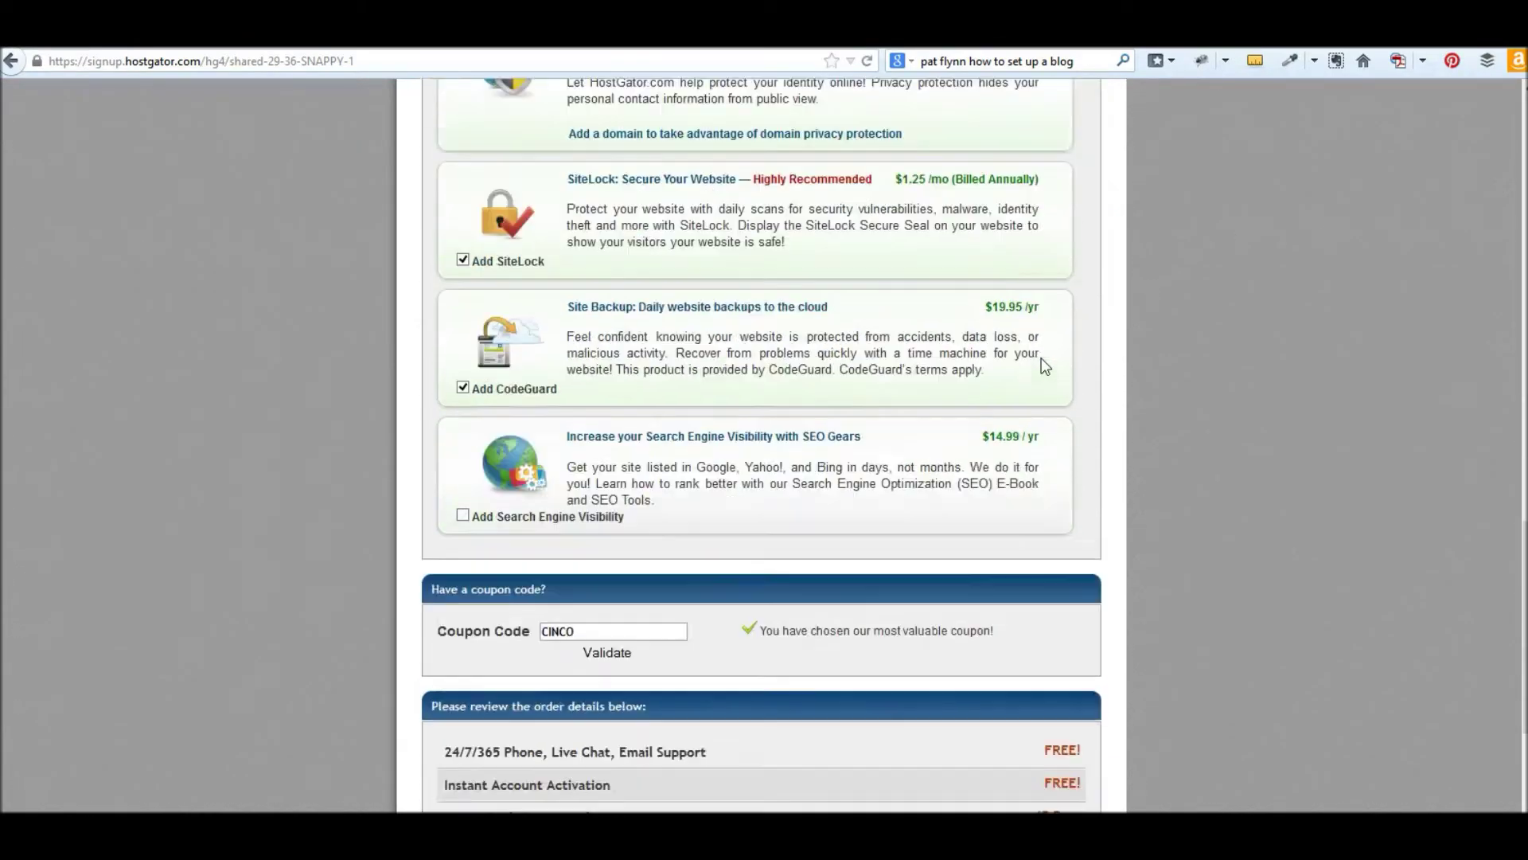
scroll(1042, 360, down, 5)
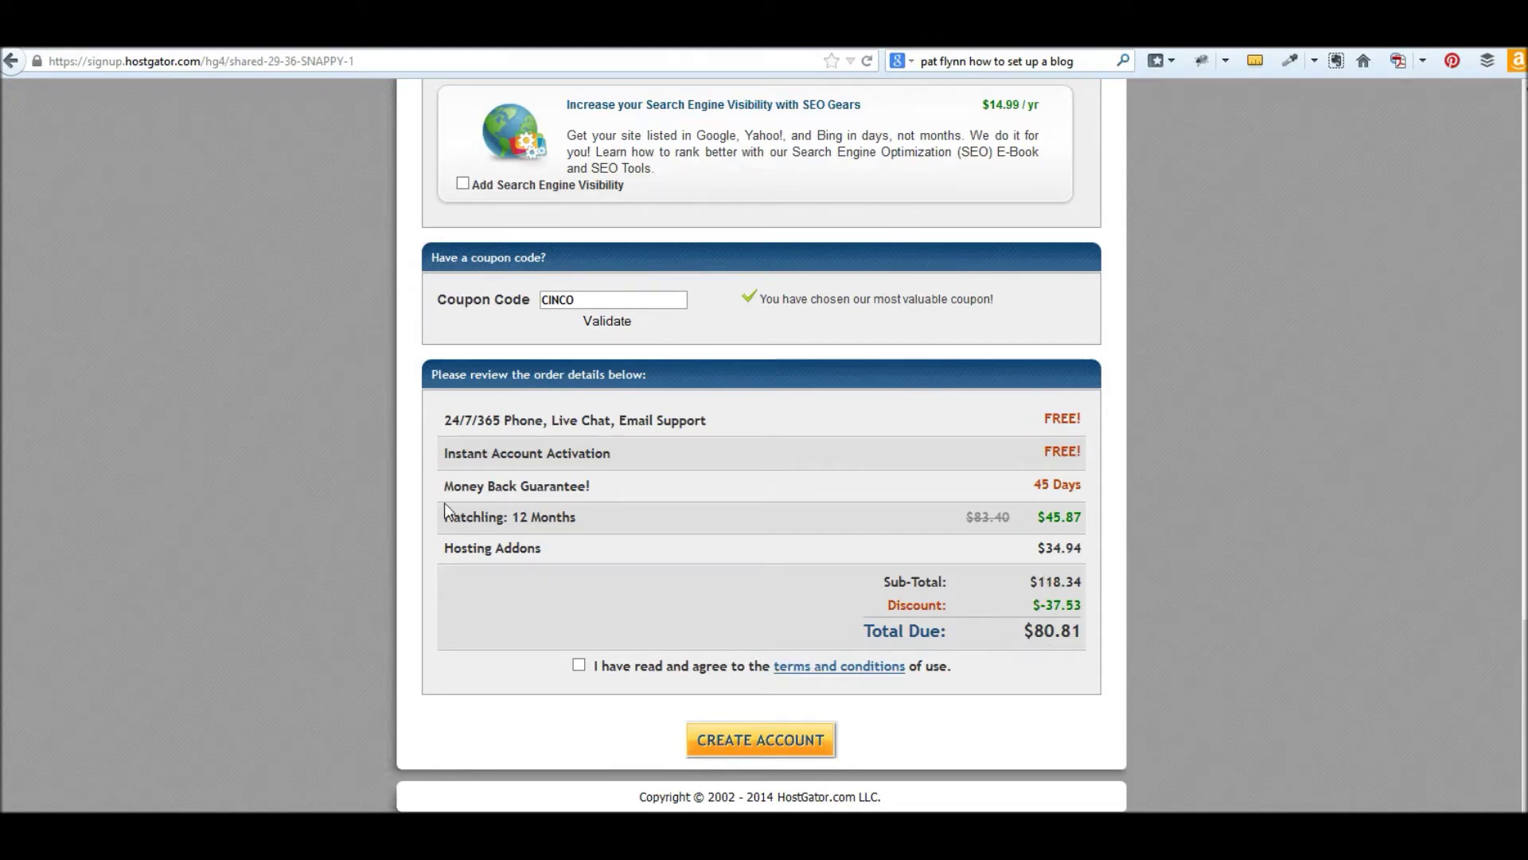
- Uncheck Add SiteLock and Add CodeGuard, leaving the Hatchling plan at $45.87
scroll(1433, 514, up, 7)
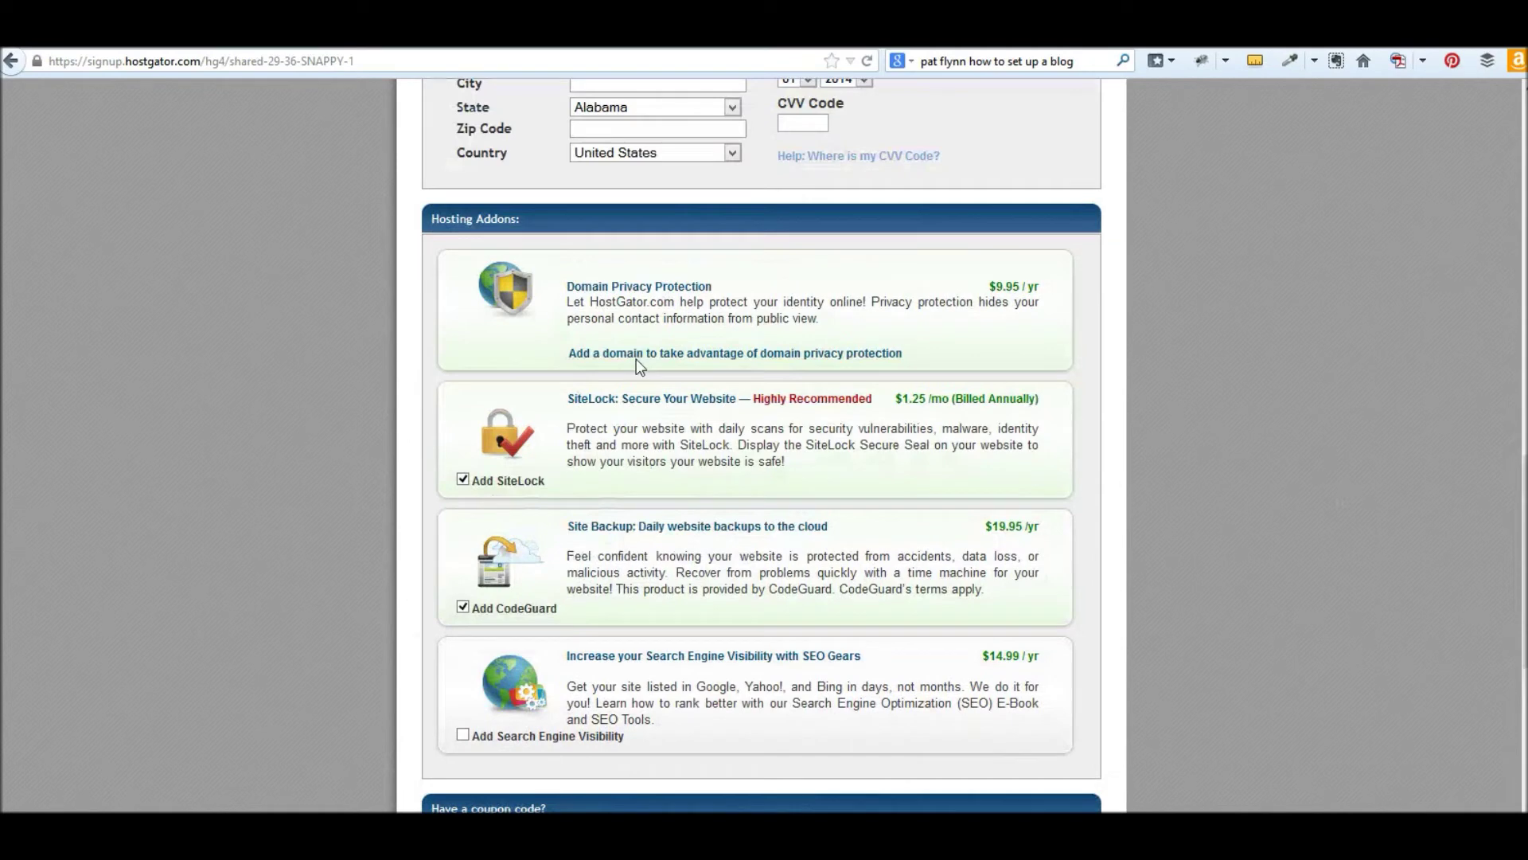
click(462, 480)
click(463, 607)
scroll(792, 342, down, 5)
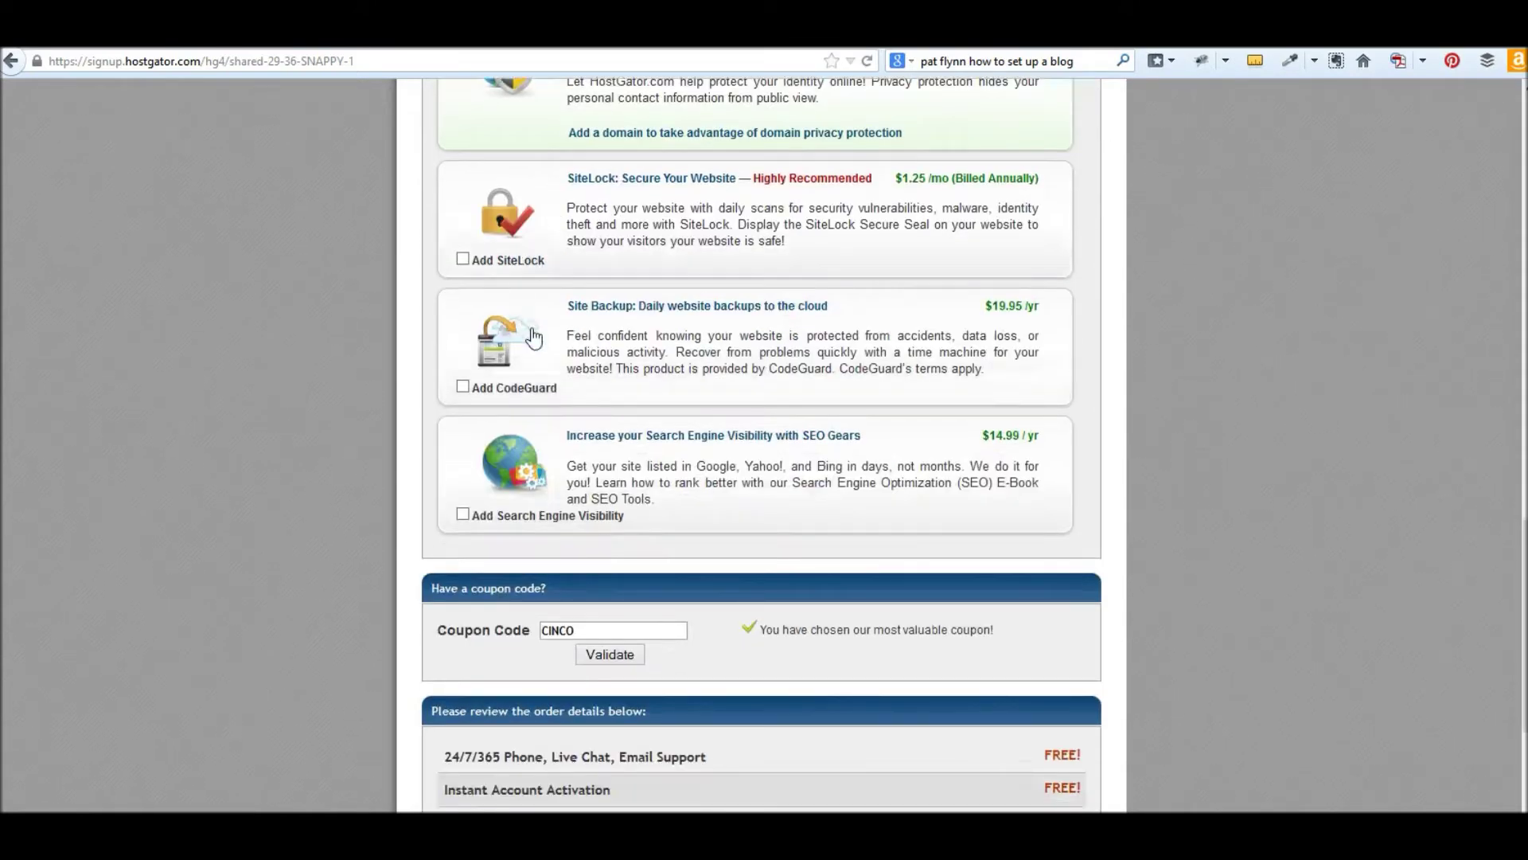
scroll(995, 478, down, 5)
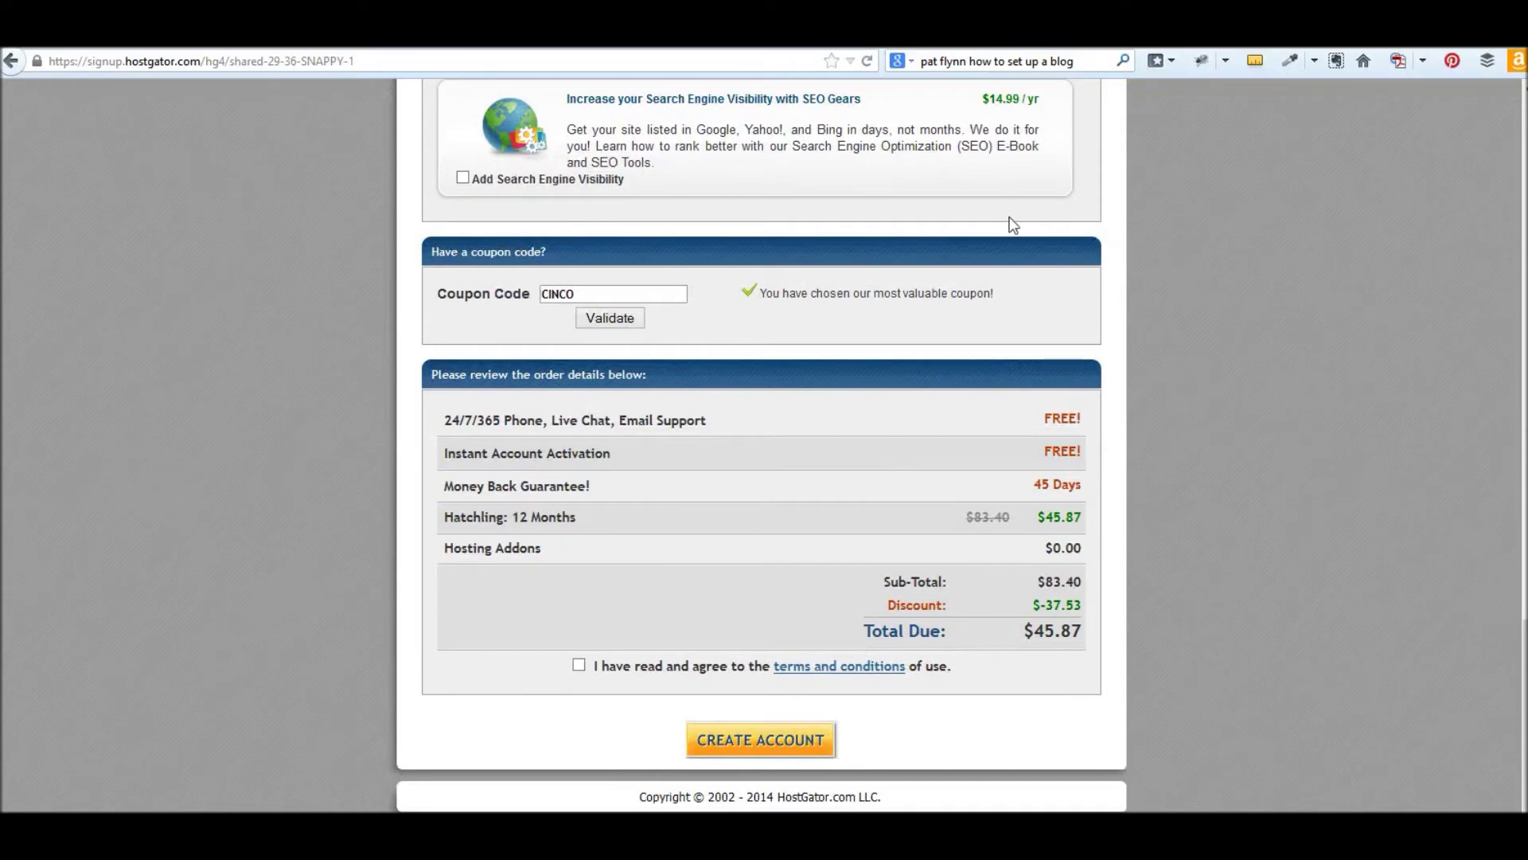
scroll(1170, 617, up, 6)
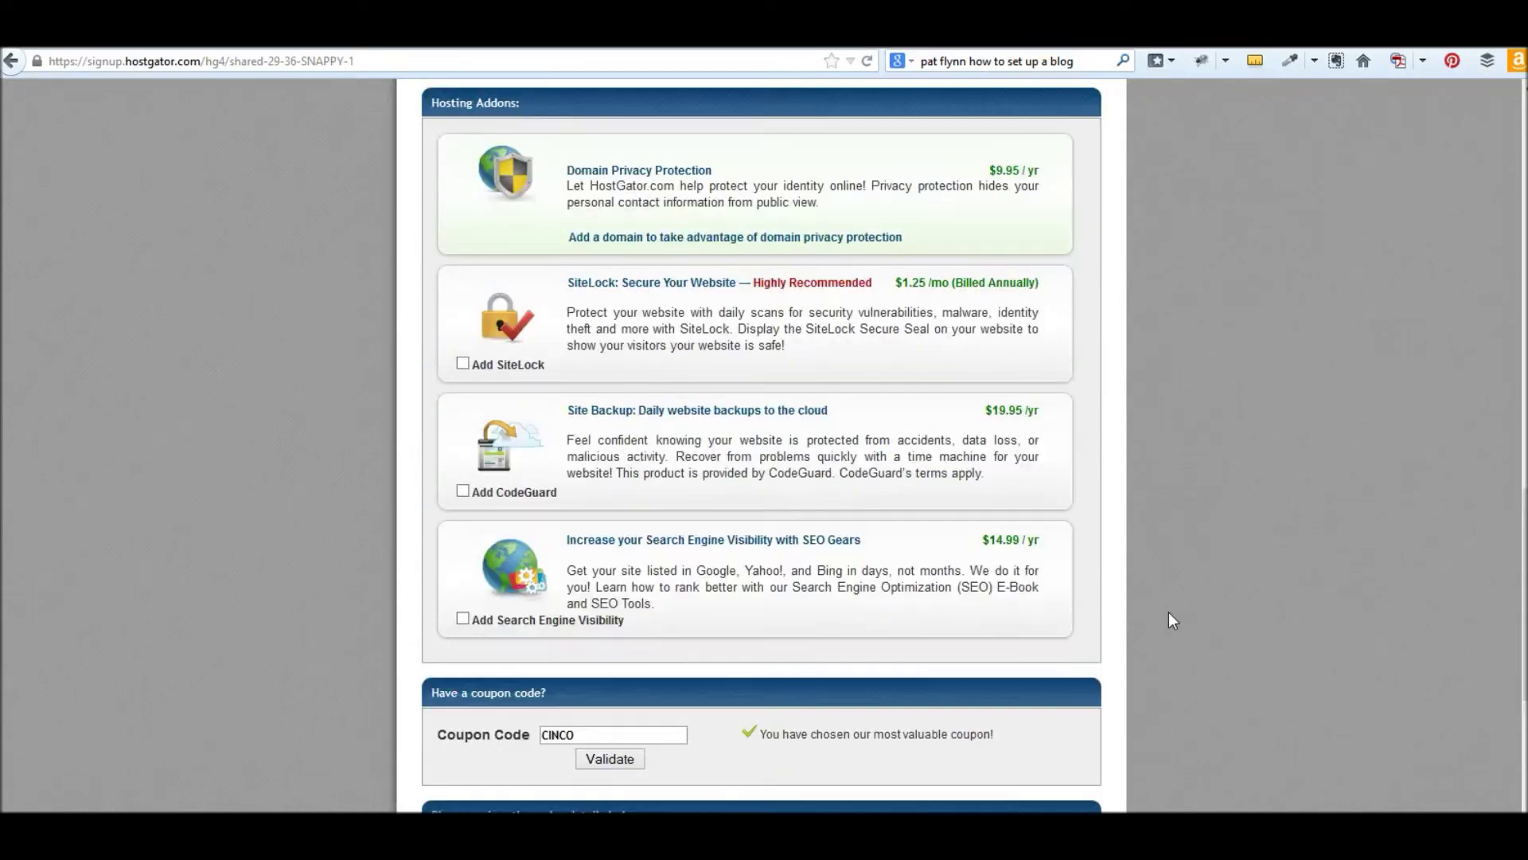
scroll(1169, 618, up, 4)
scroll(804, 547, down, 7)
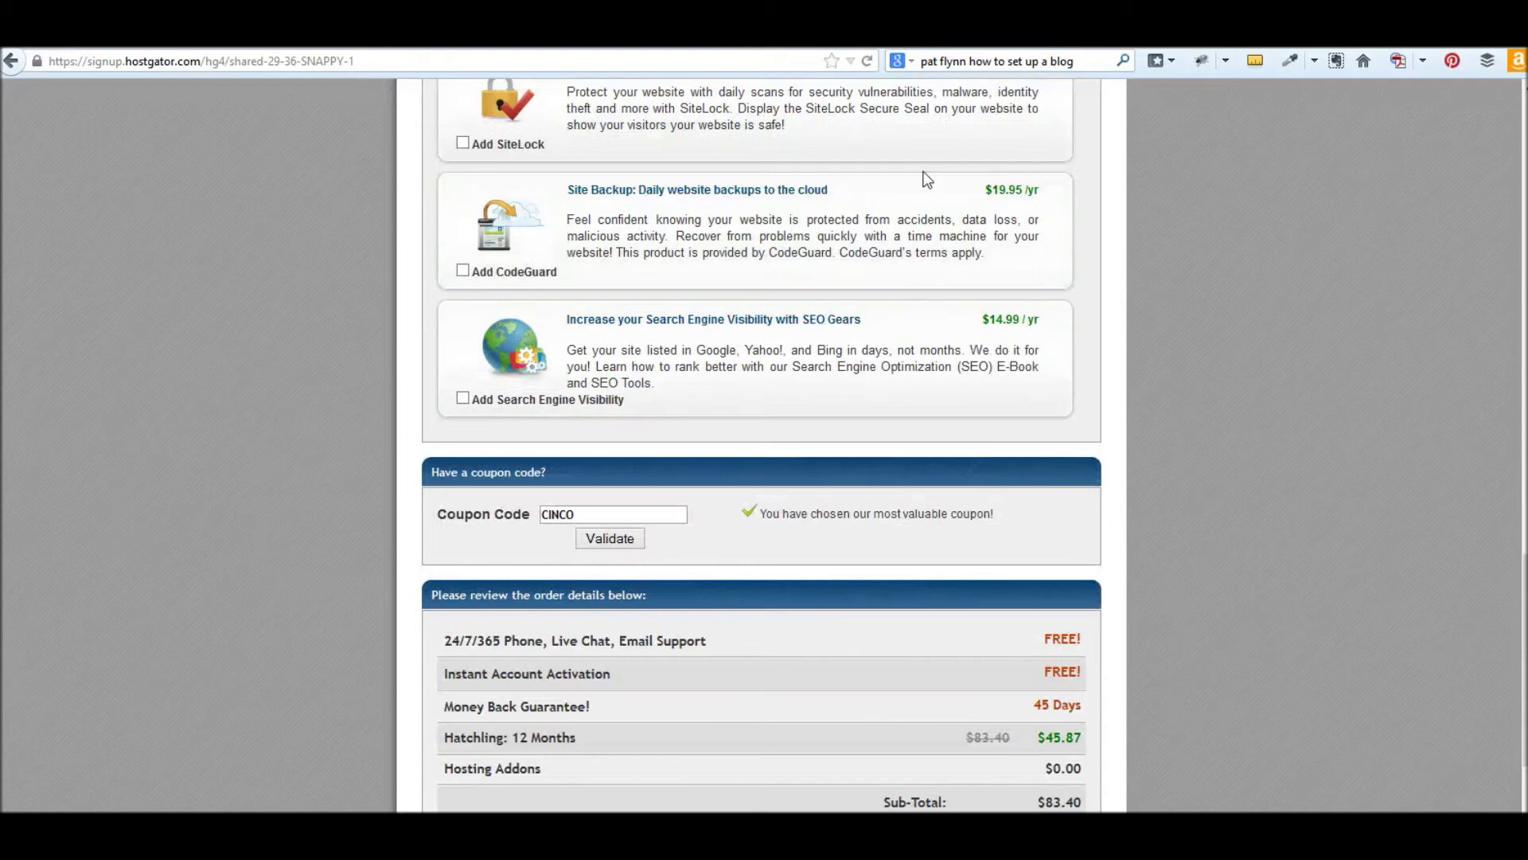
scroll(1099, 546, down, 3)
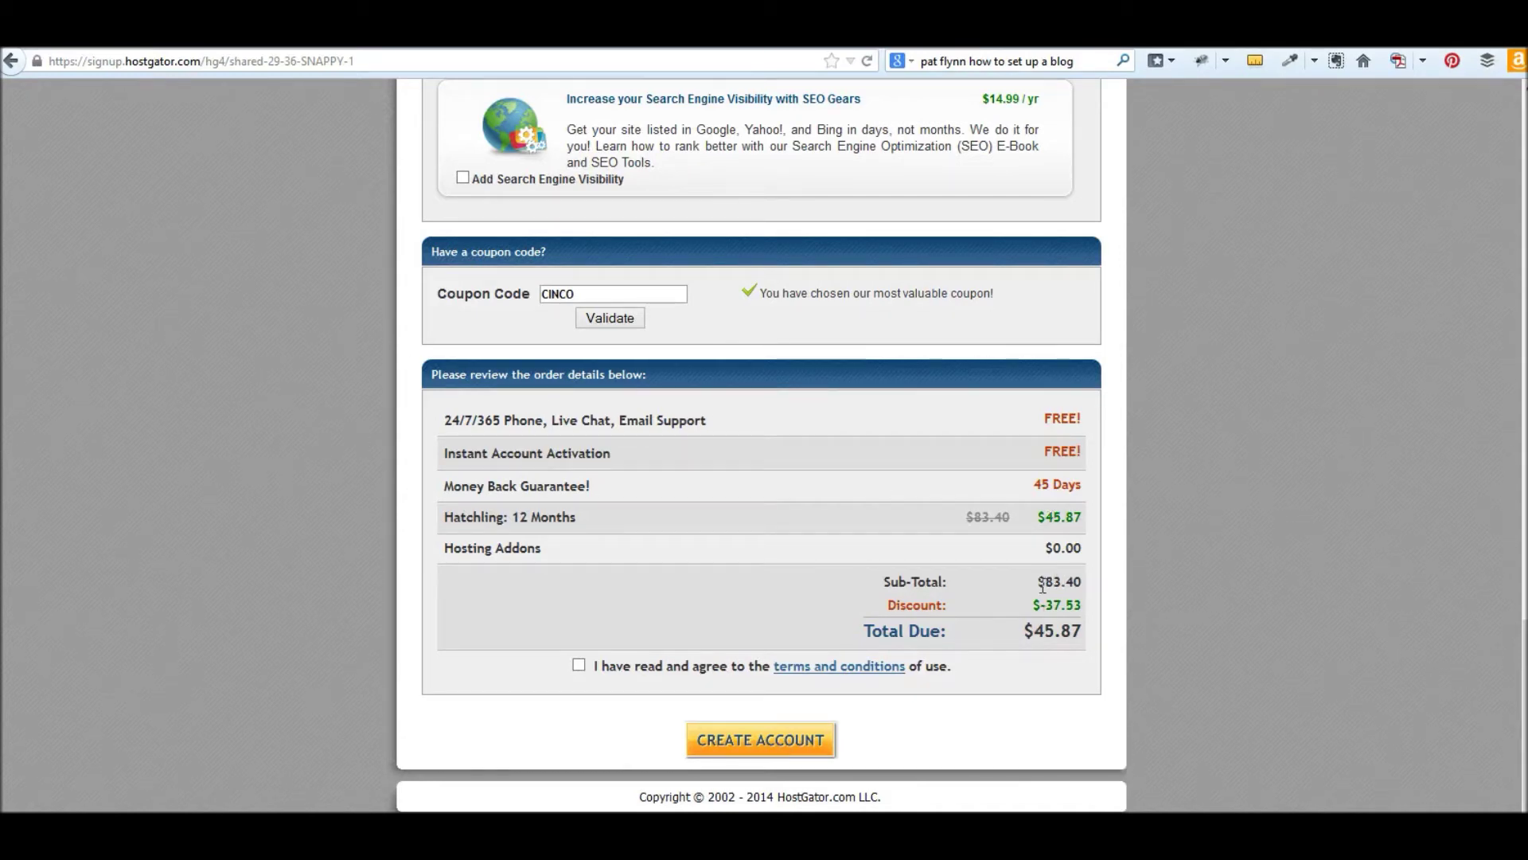
- Confirm the $45.87 Total Due, accept the terms and conditions, and create the account
mouse_move(1045, 581)
mouse_down()
mouse_move(1088, 581)
mouse_move(1073, 582)
mouse_up()
drag(1034, 632, 1083, 632)
click(578, 665)
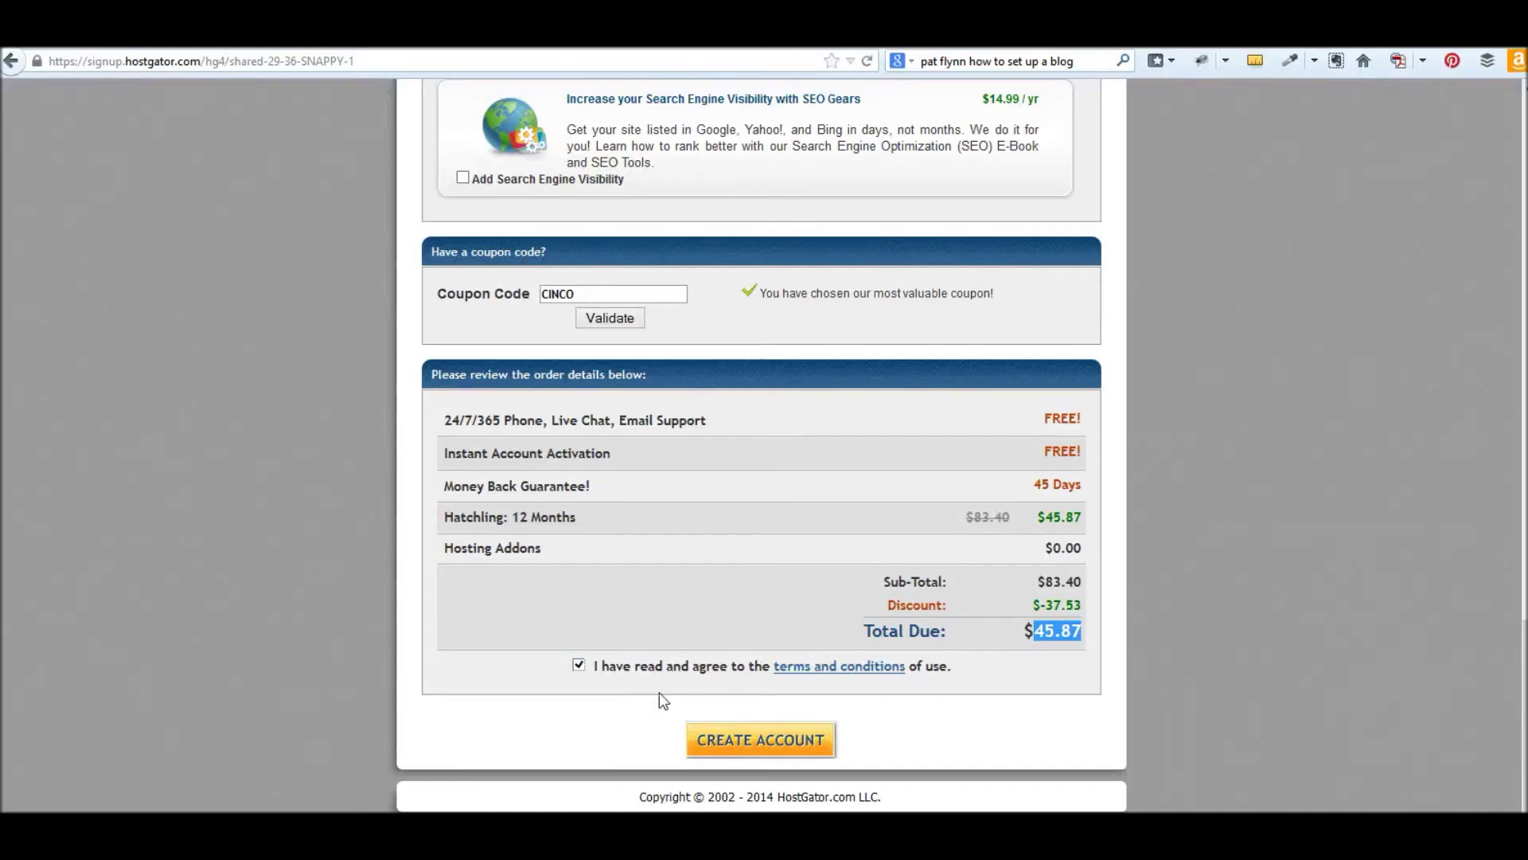
click(715, 739)
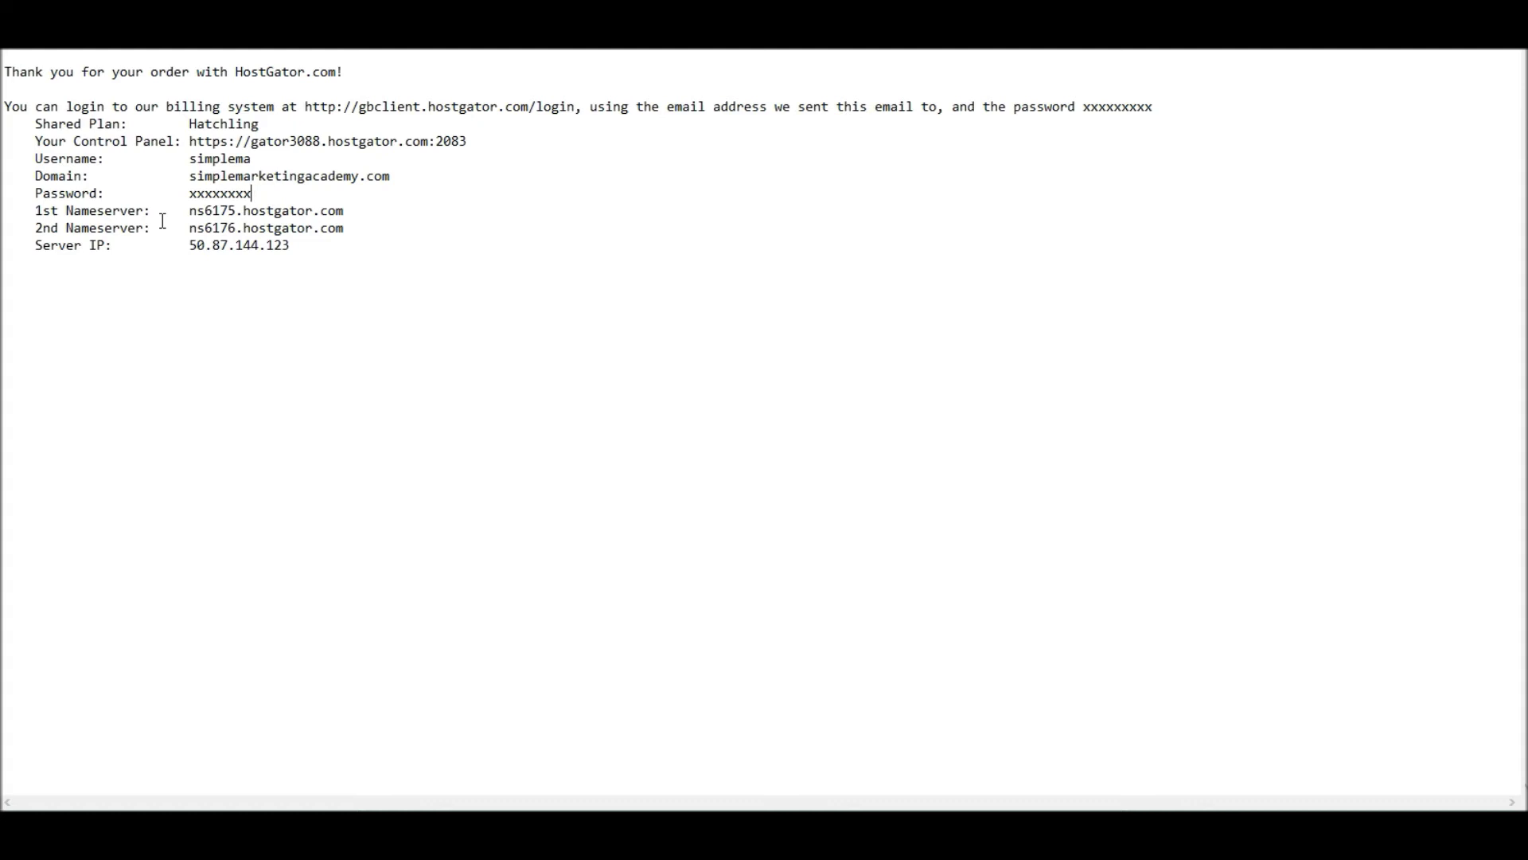
- Switch back to the browser showing the new account's cPanel login page
key(alt+Tab)
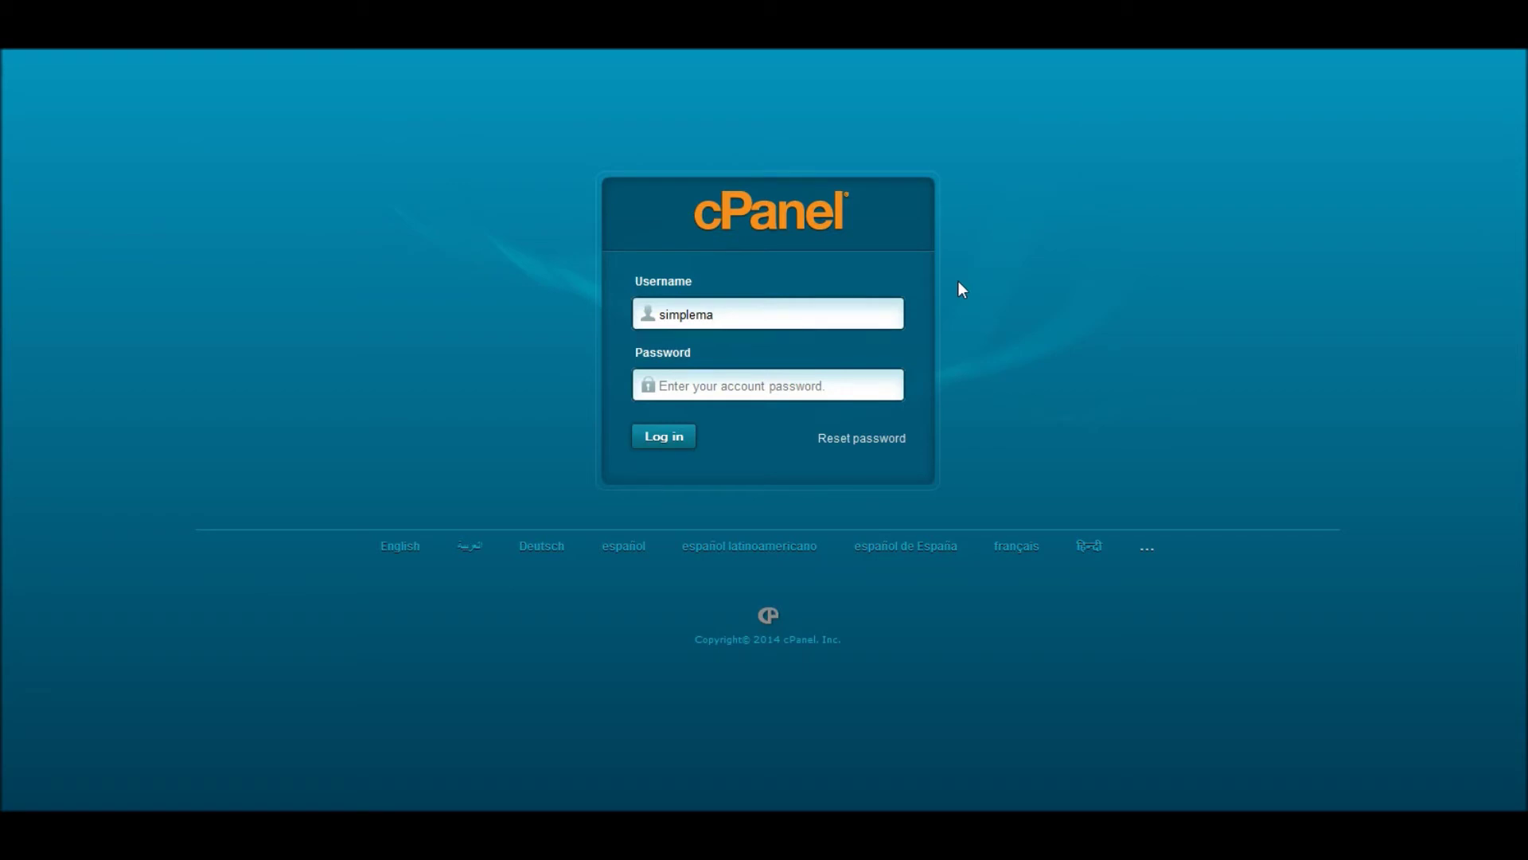
- Paste the account password and log in to cPanel
click(690, 385)
key(ctrl+v)
text(1)
click(665, 436)
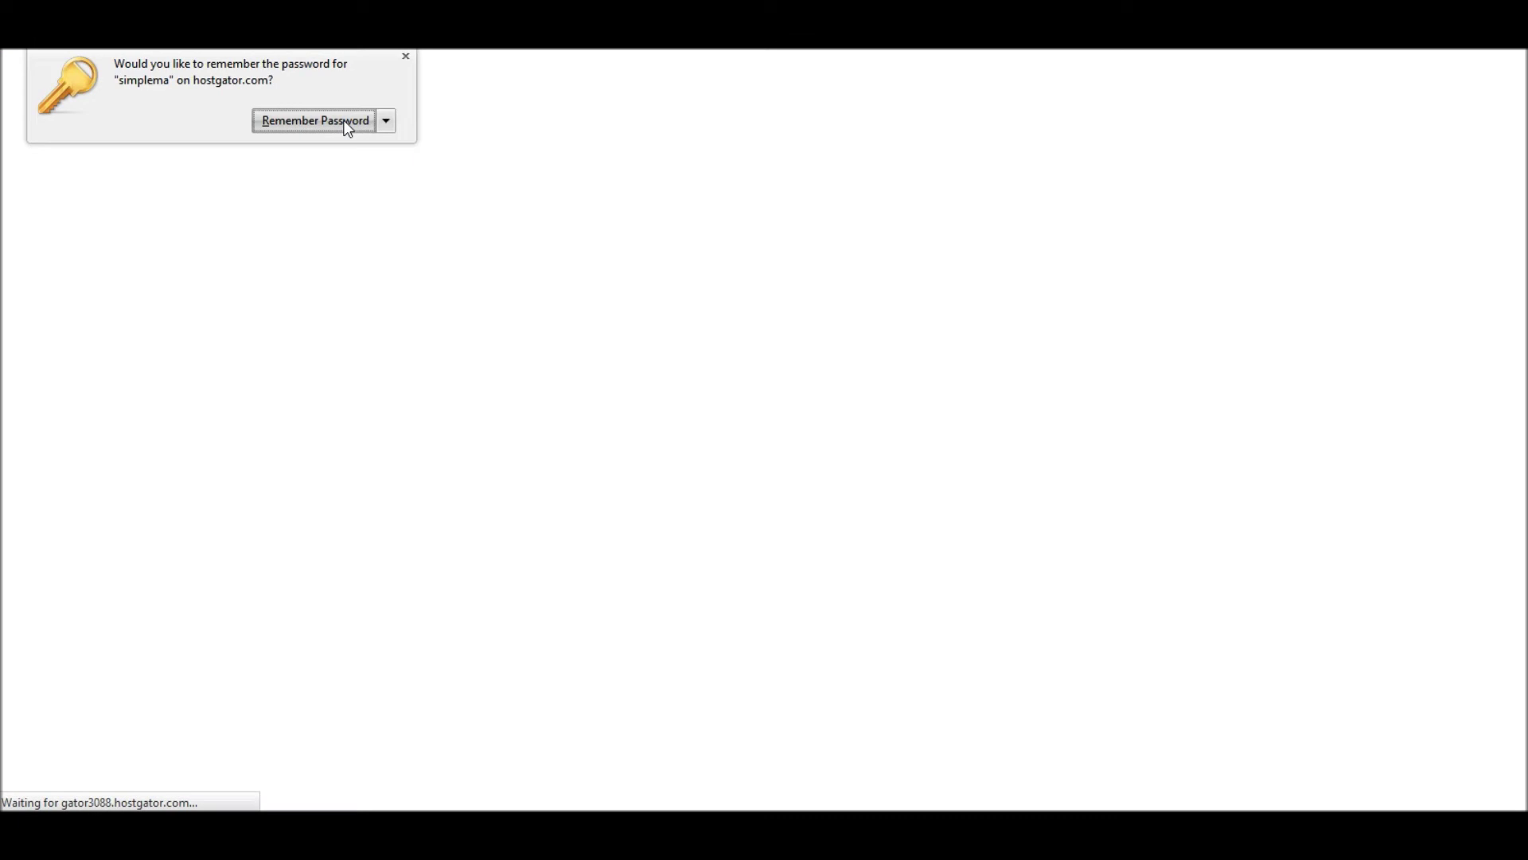
- Let the browser save the password, then dismiss the Domain.com promo and welcome wizard
click(346, 124)
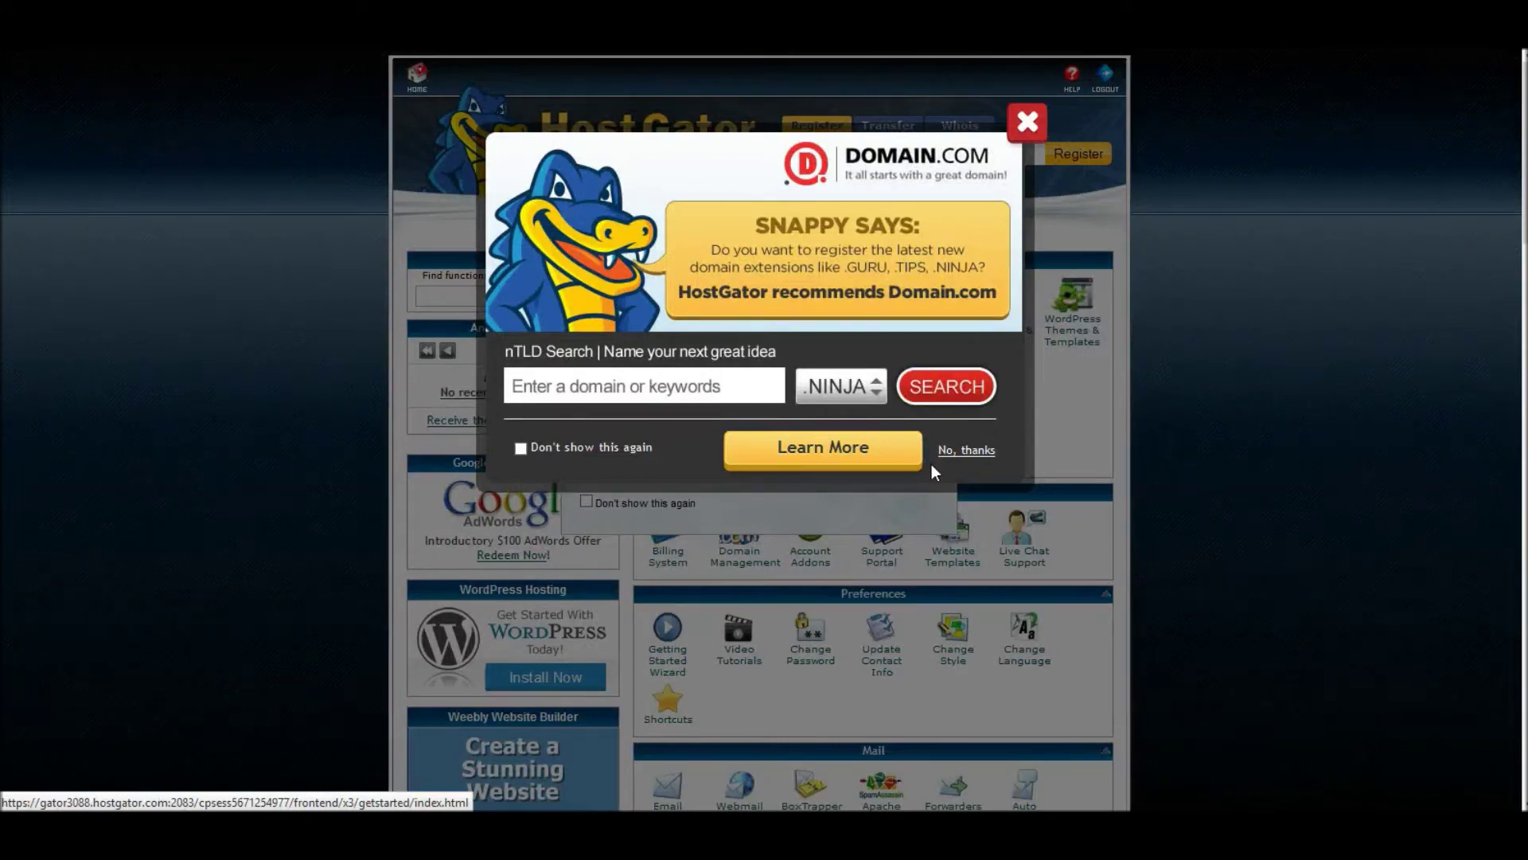
click(967, 450)
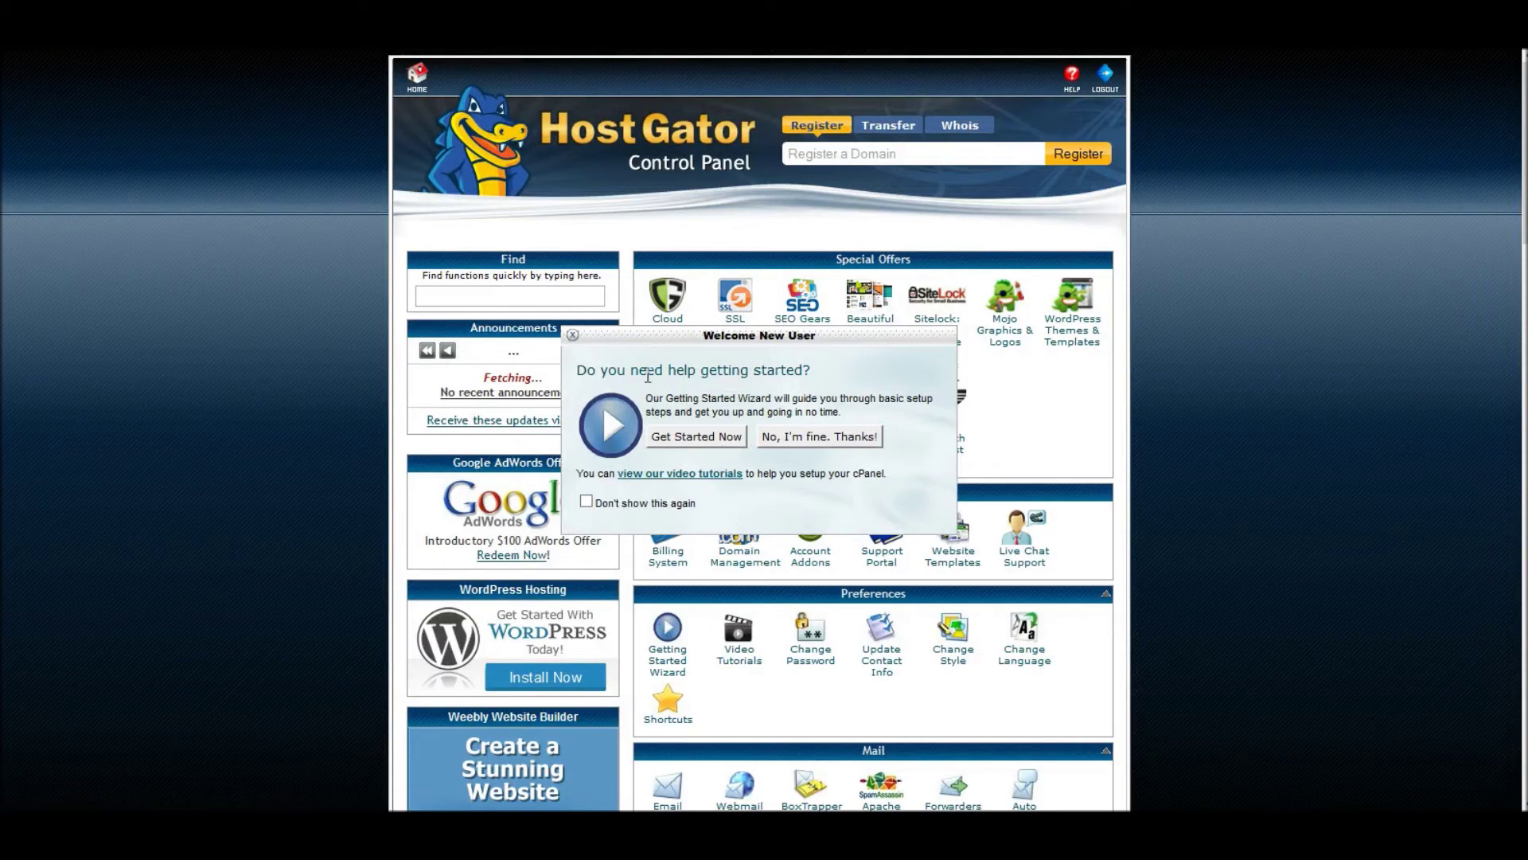
click(797, 445)
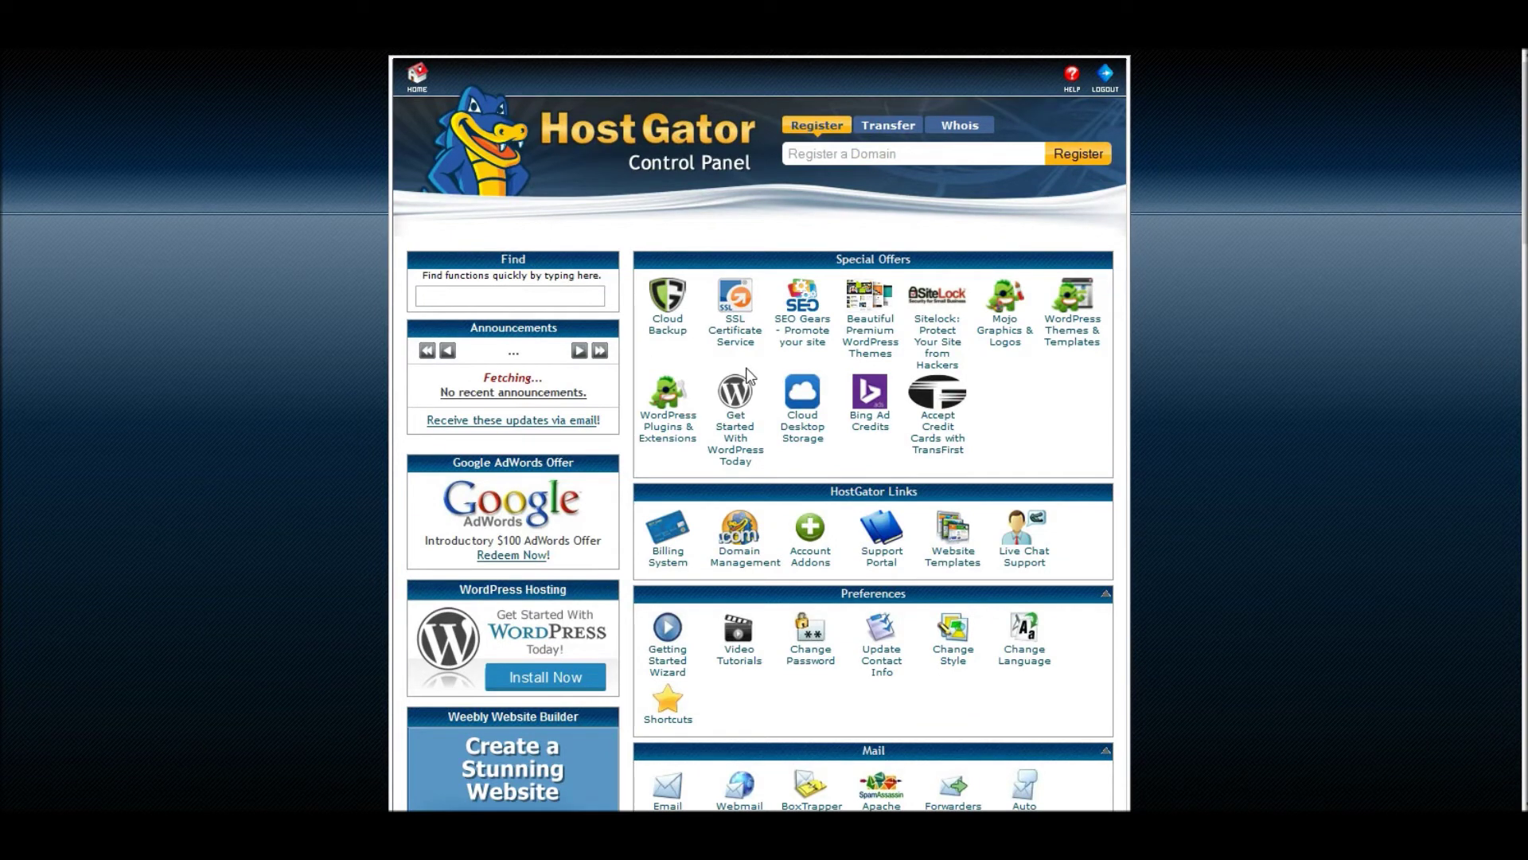
scroll(867, 438, down, 8)
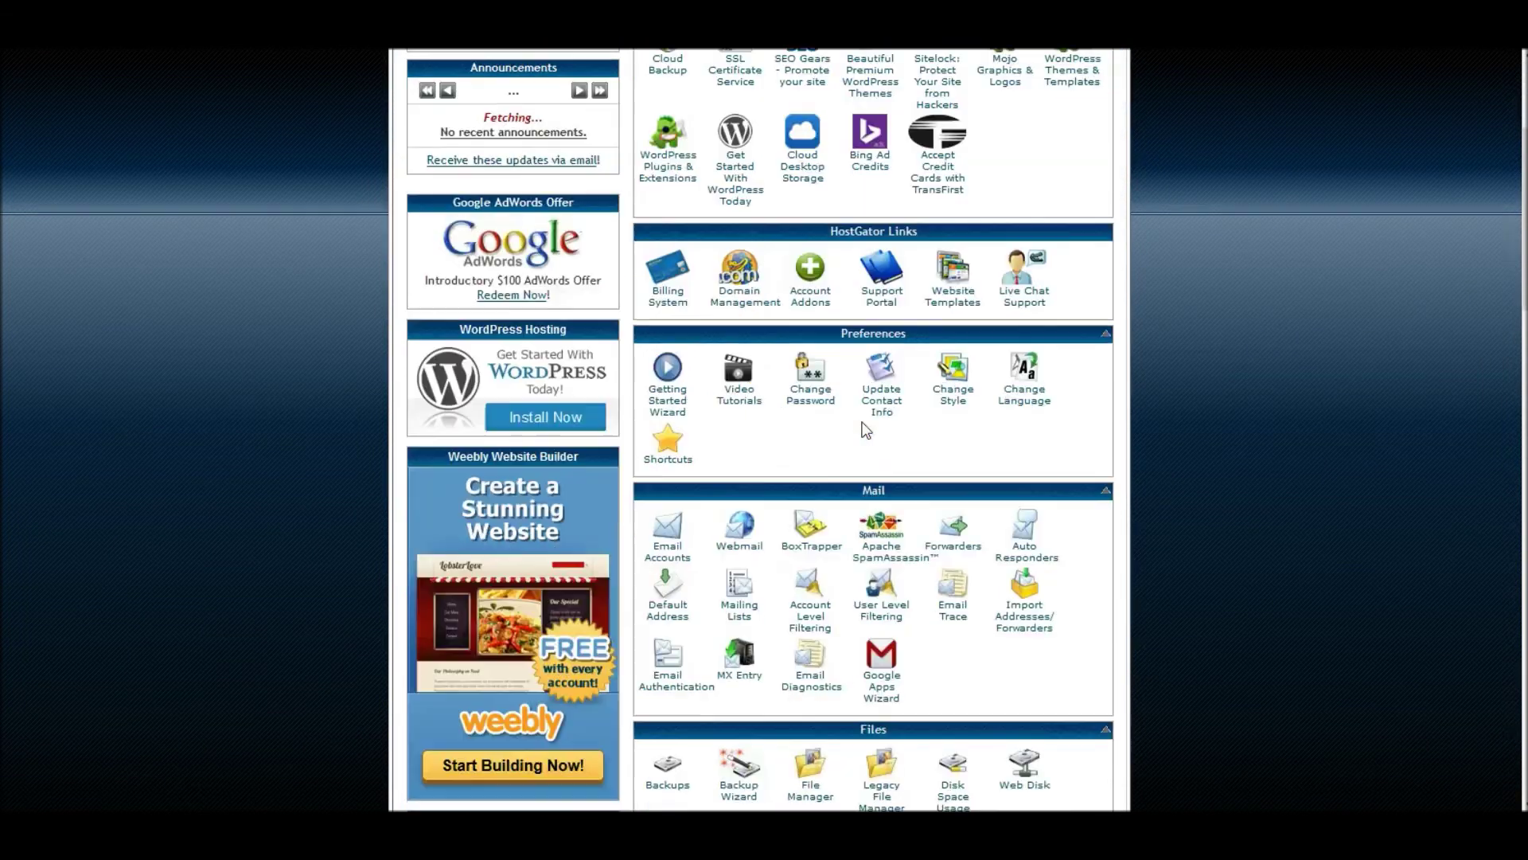
scroll(860, 418, down, 8)
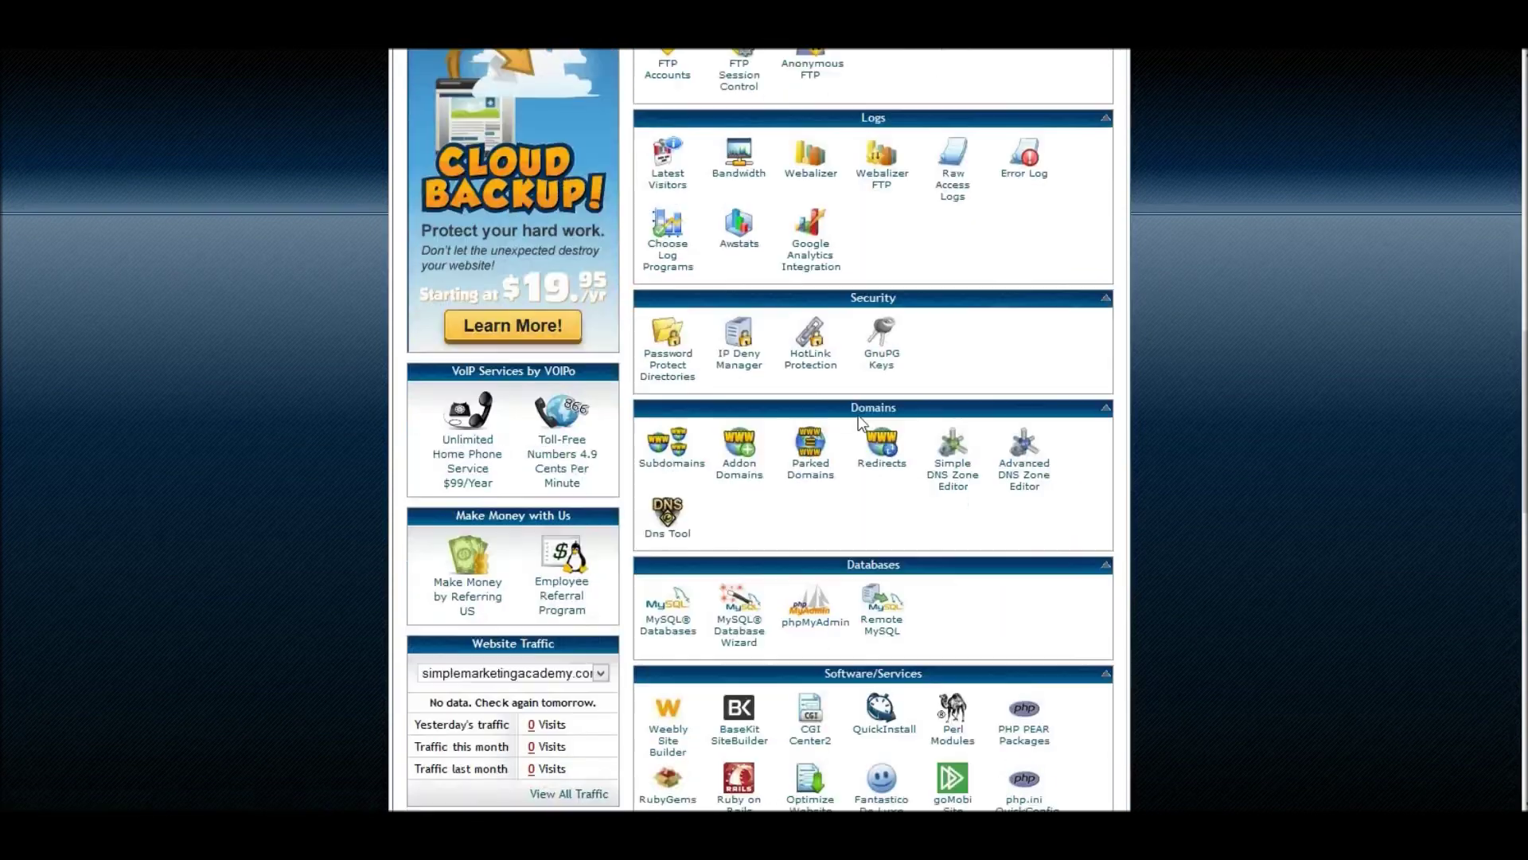
scroll(857, 413, down, 2)
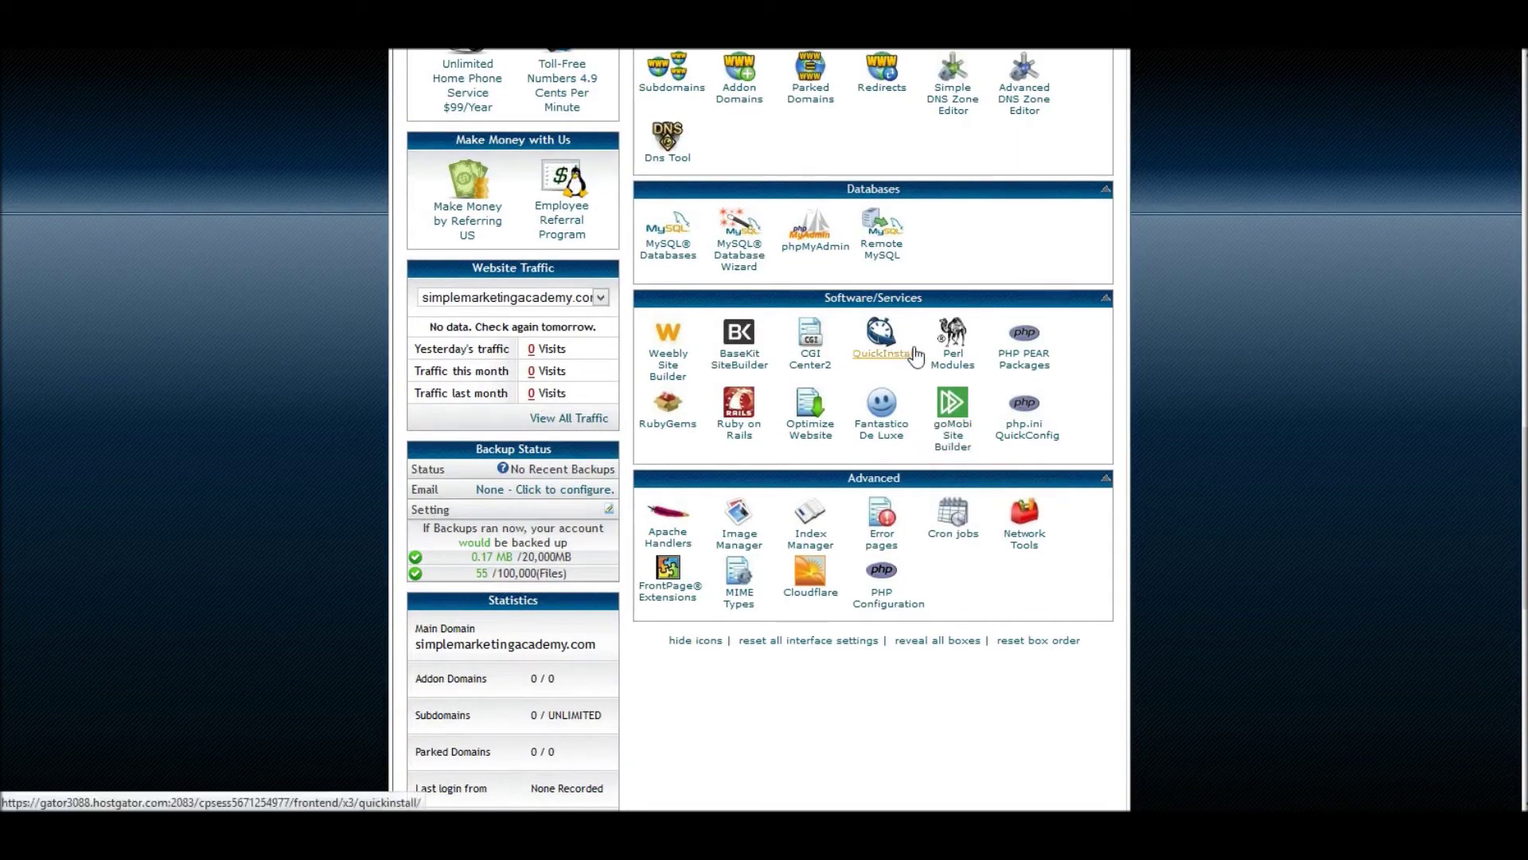
scroll(915, 356, up, 10)
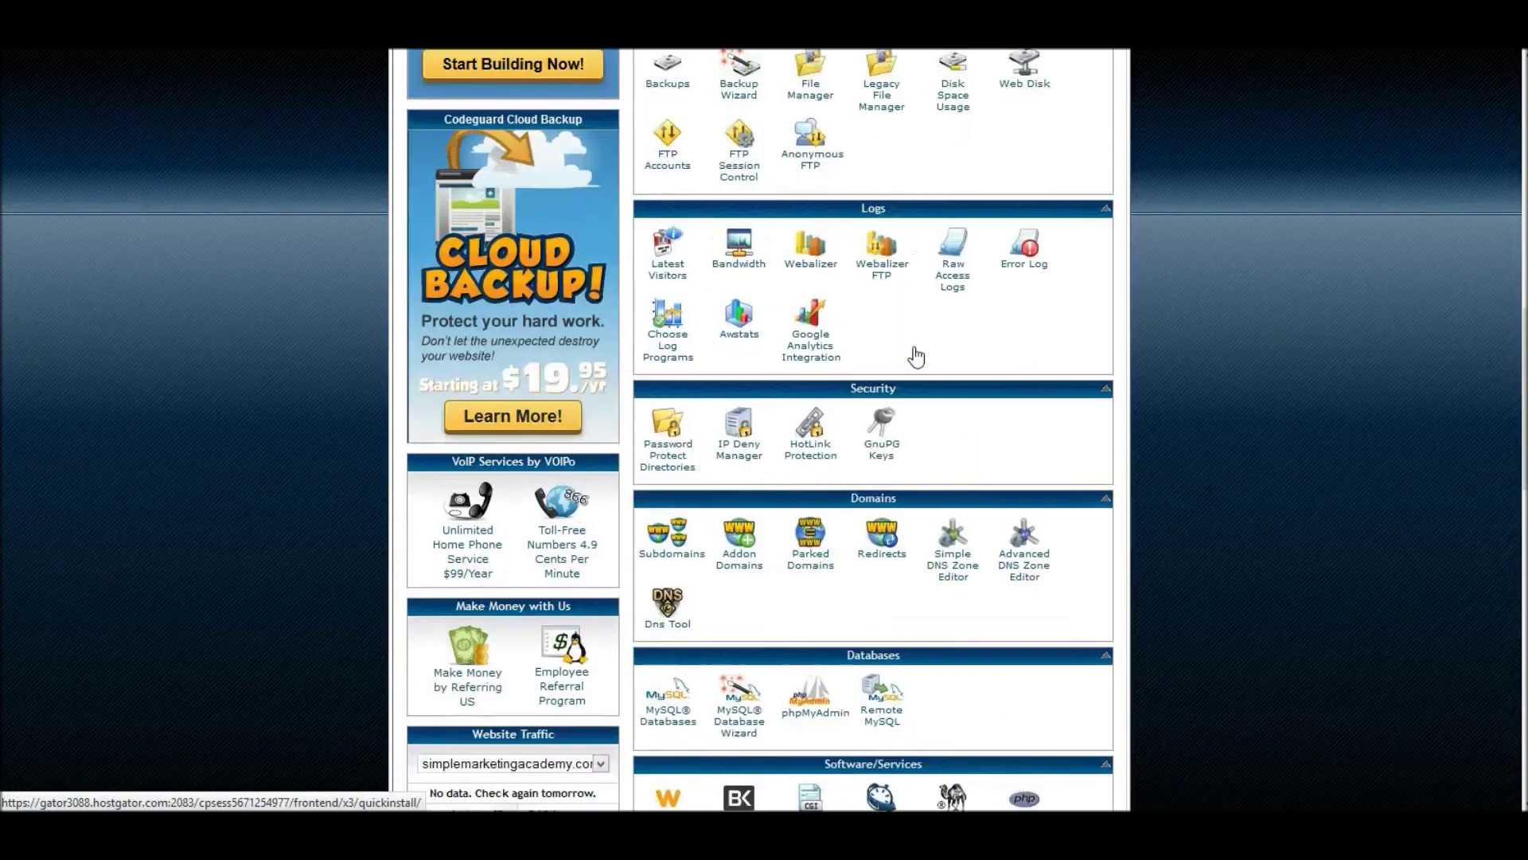
scroll(915, 356, up, 4)
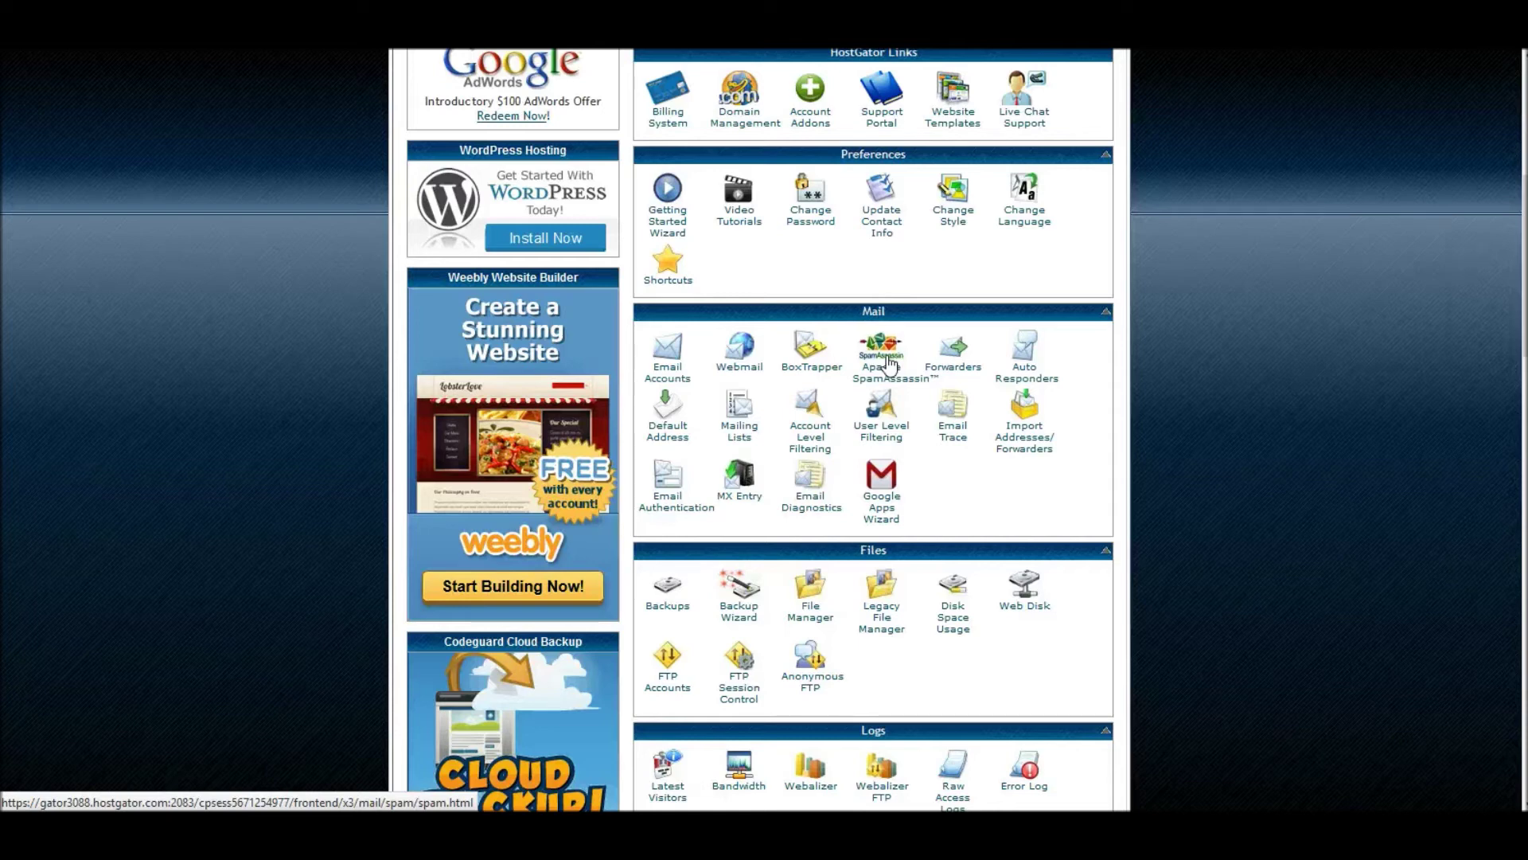
scroll(1128, 478, up, 5)
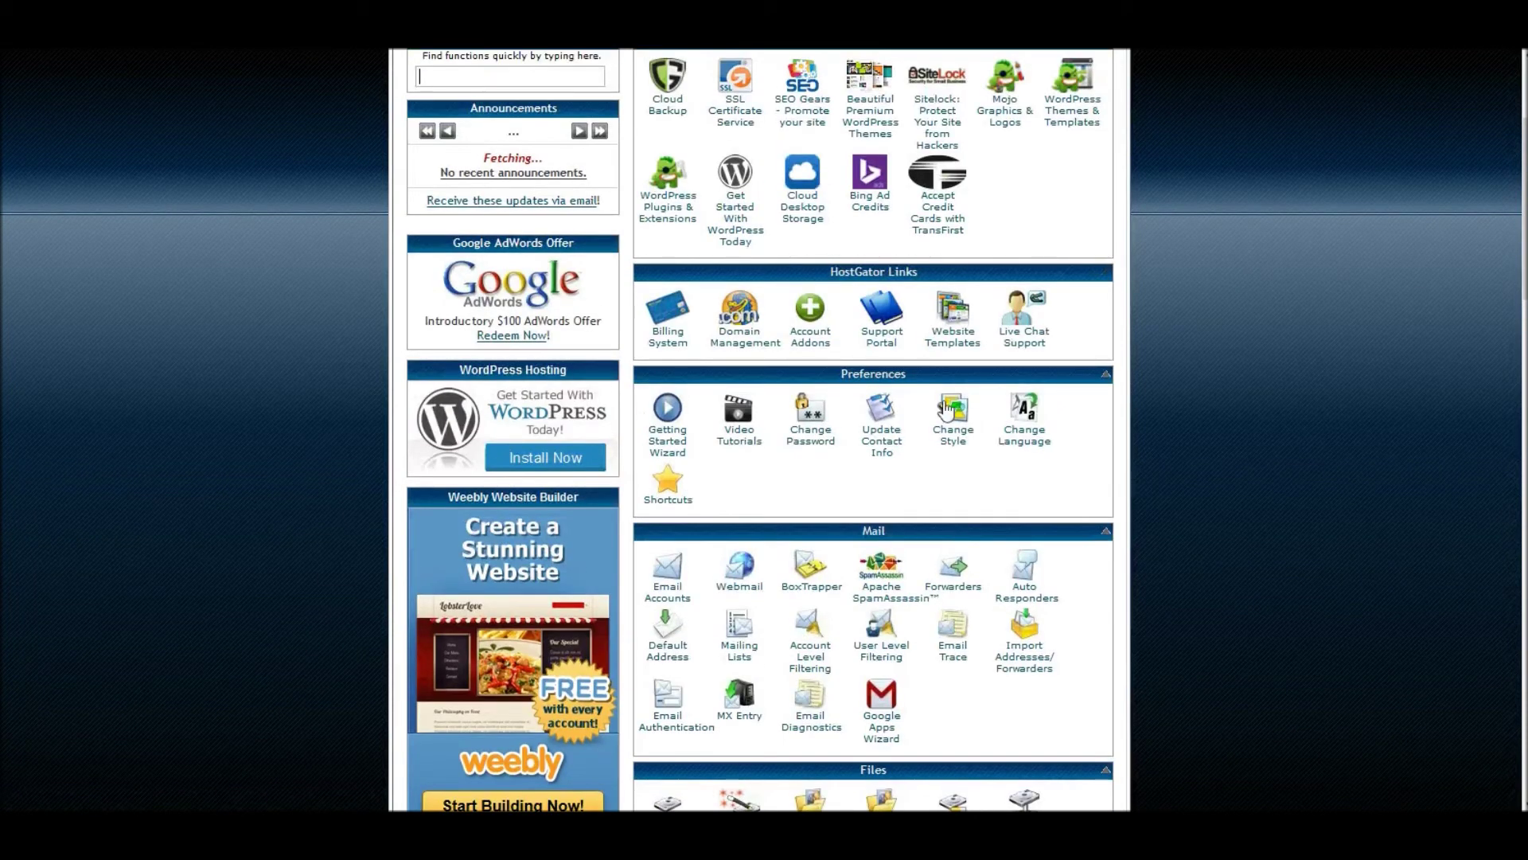
scroll(945, 409, down, 3)
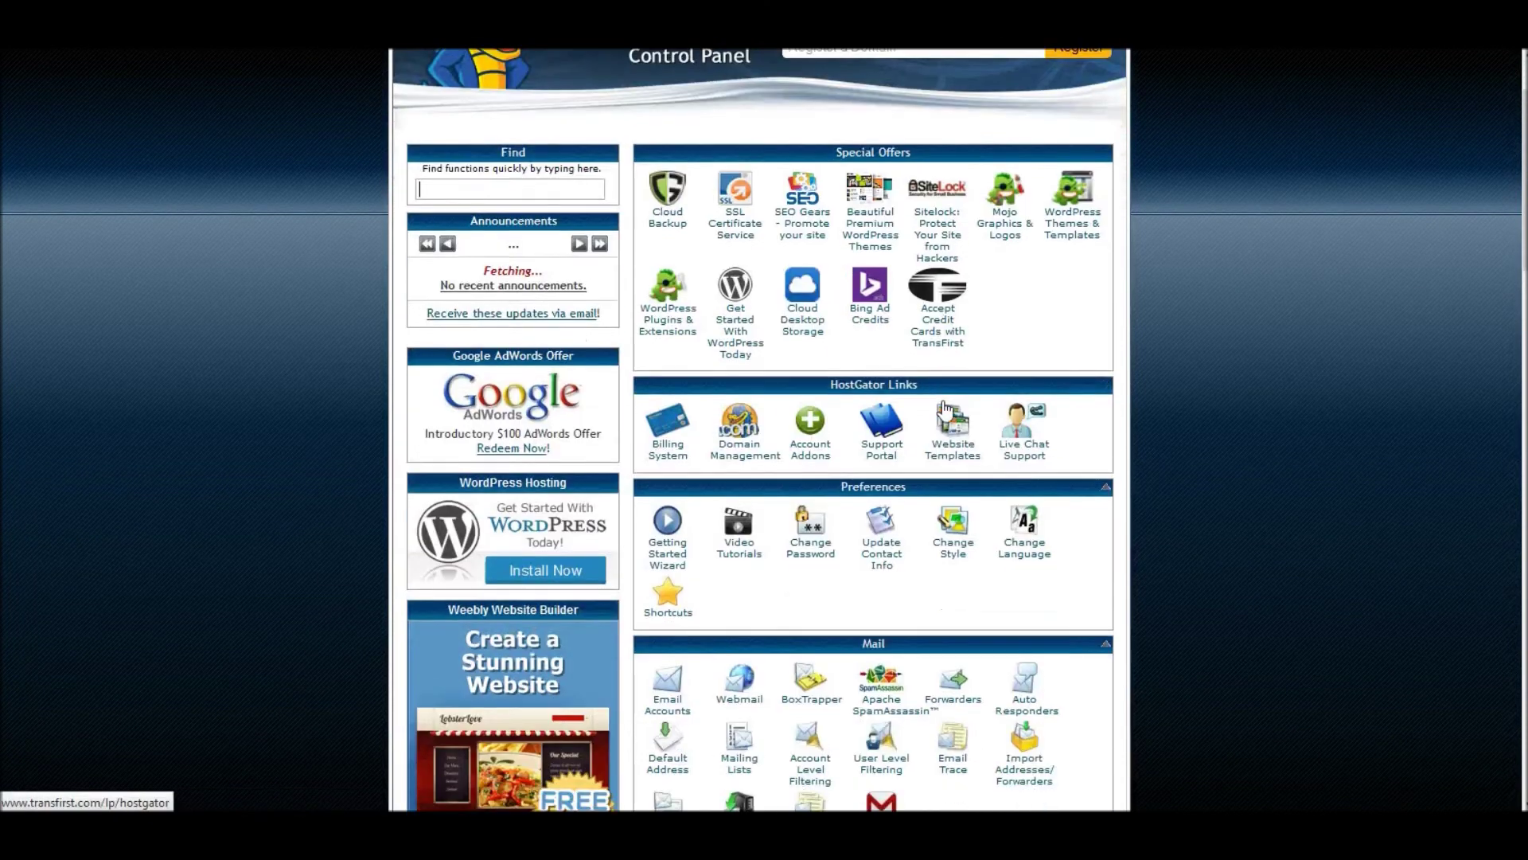
scroll(946, 410, down, 1)
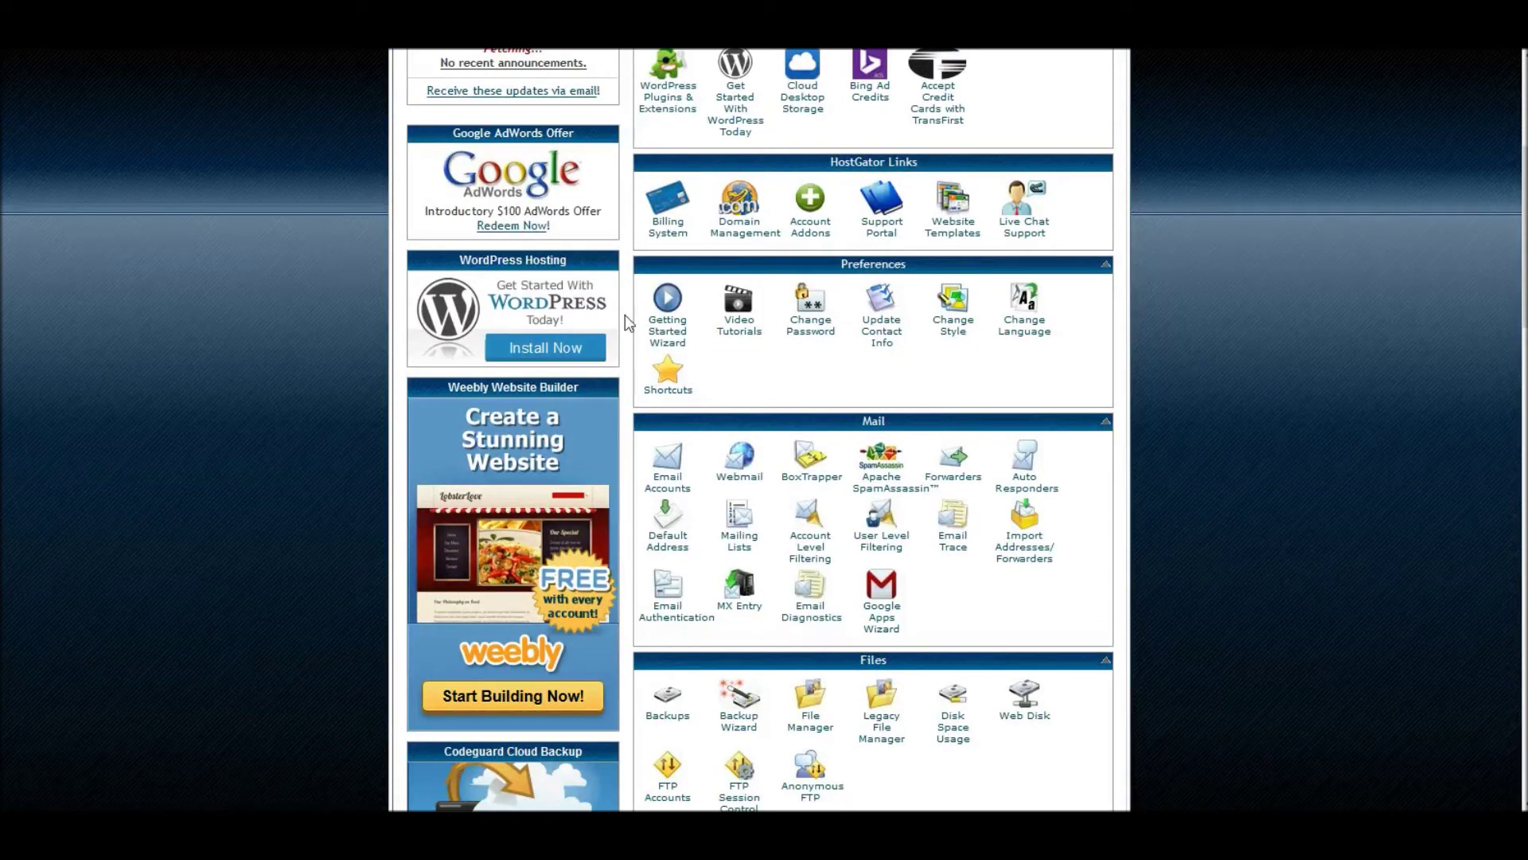
scroll(1127, 393, up, 5)
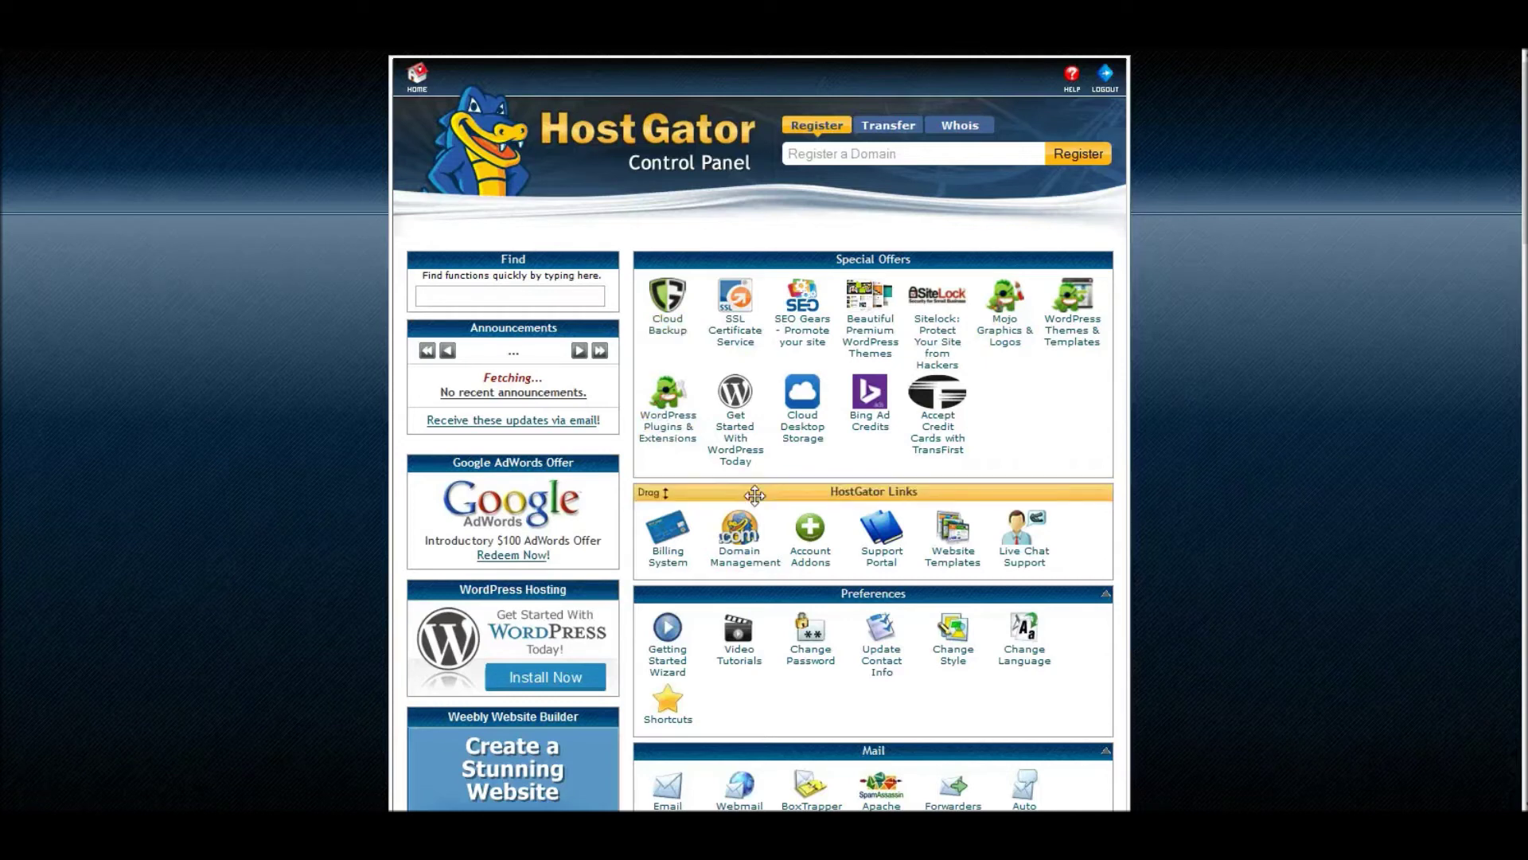
scroll(960, 459, down, 5)
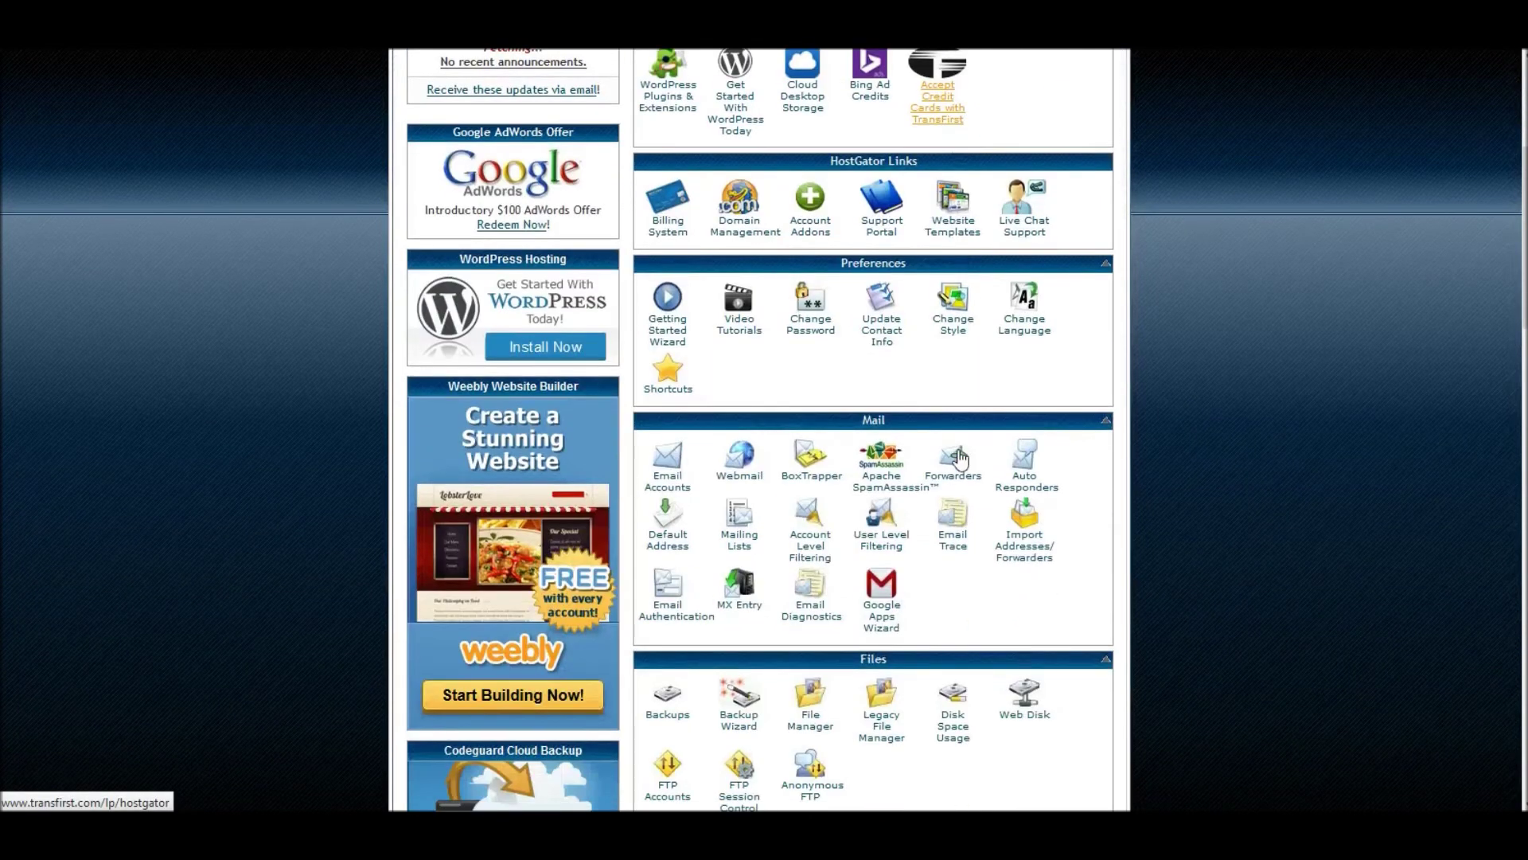
scroll(894, 422, up, 2)
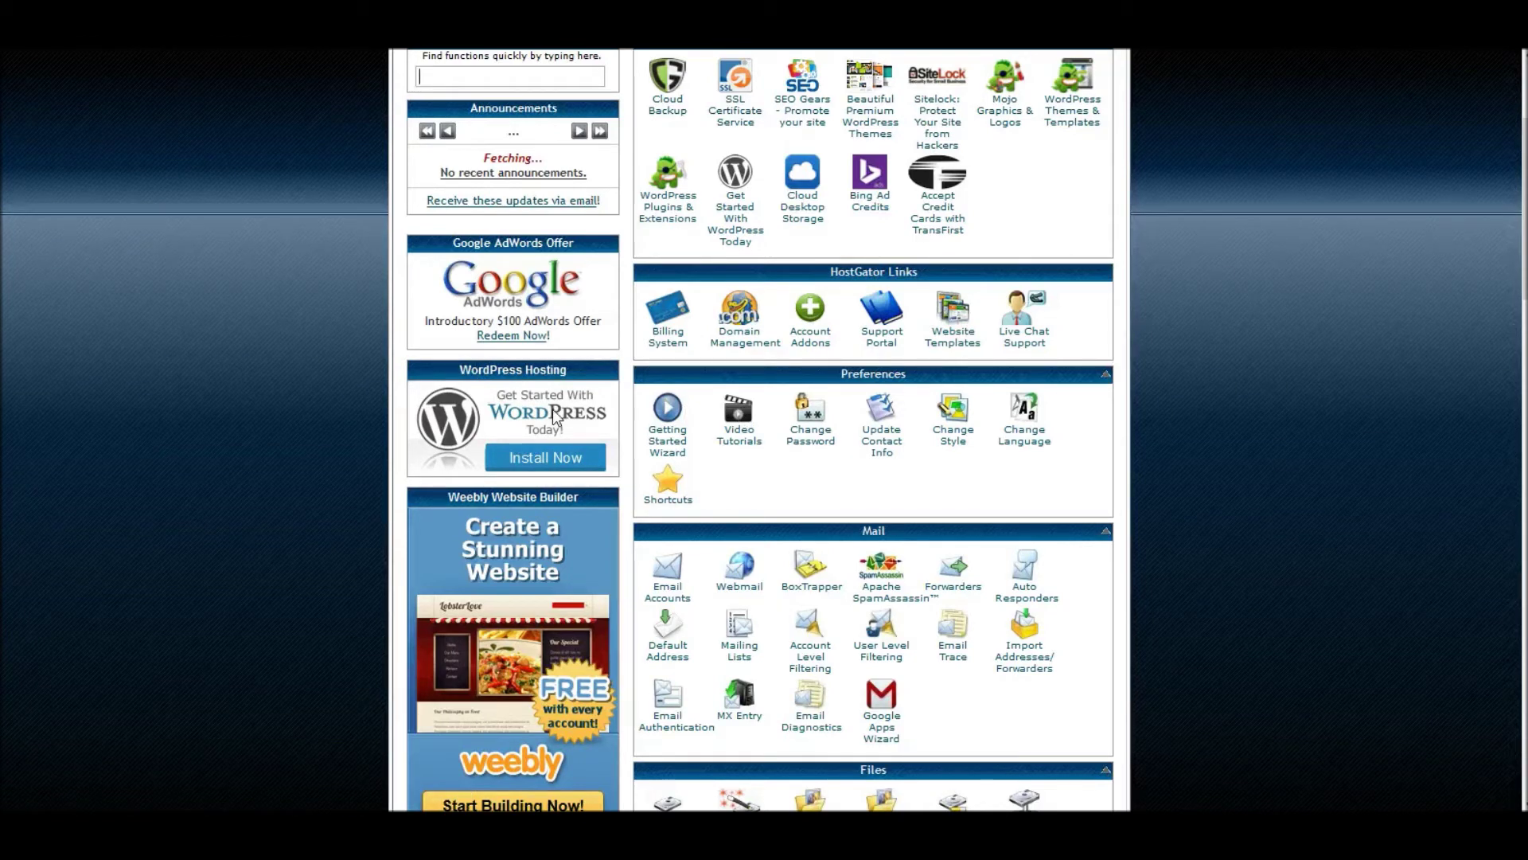
- Move the Software/Services box higher on the cPanel home page
scroll(961, 296, down, 11)
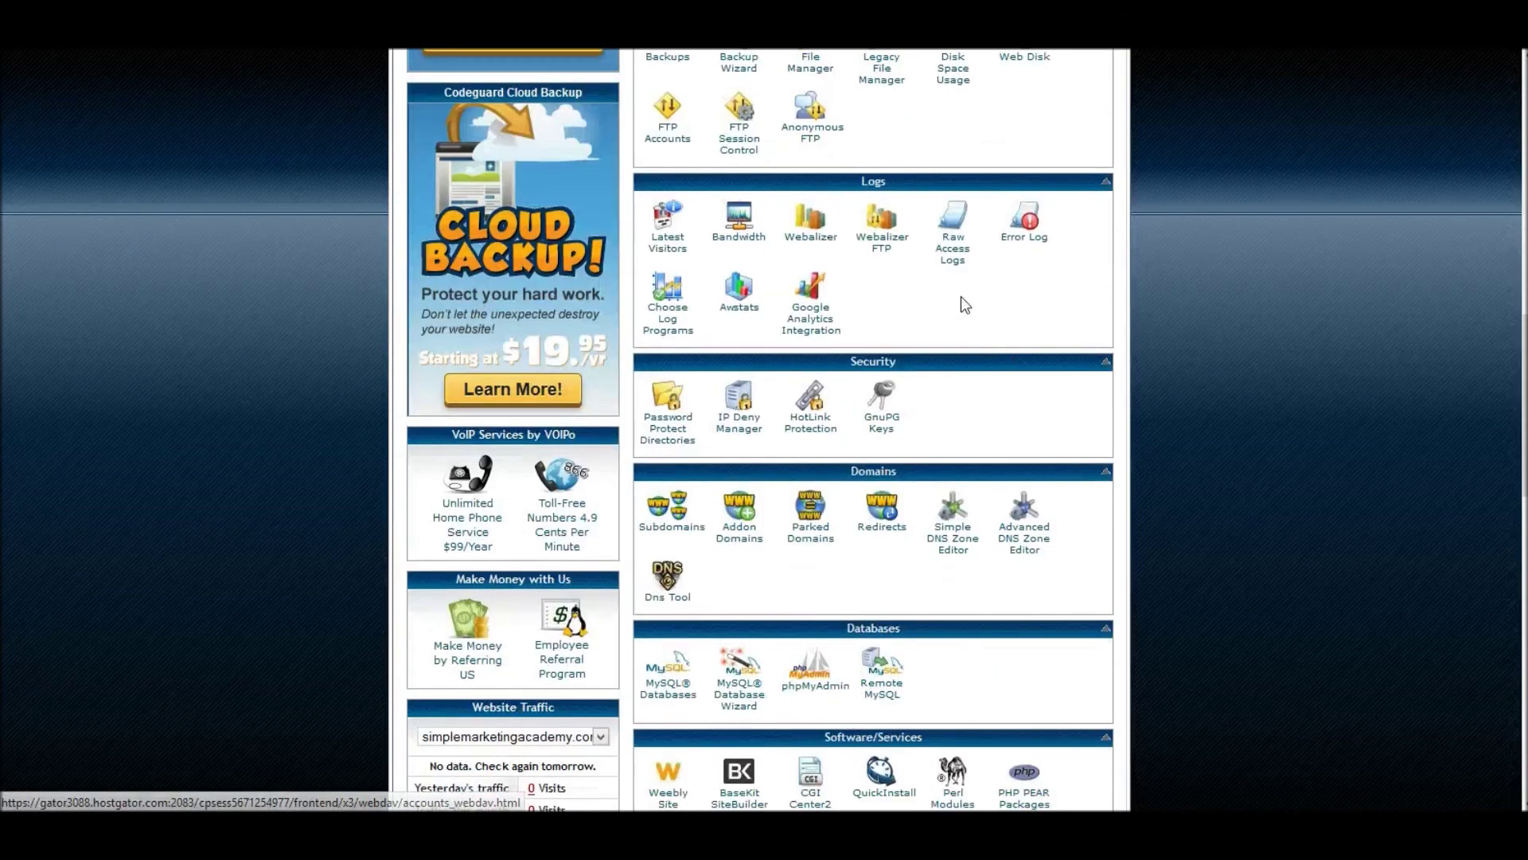
scroll(836, 123, down, 4)
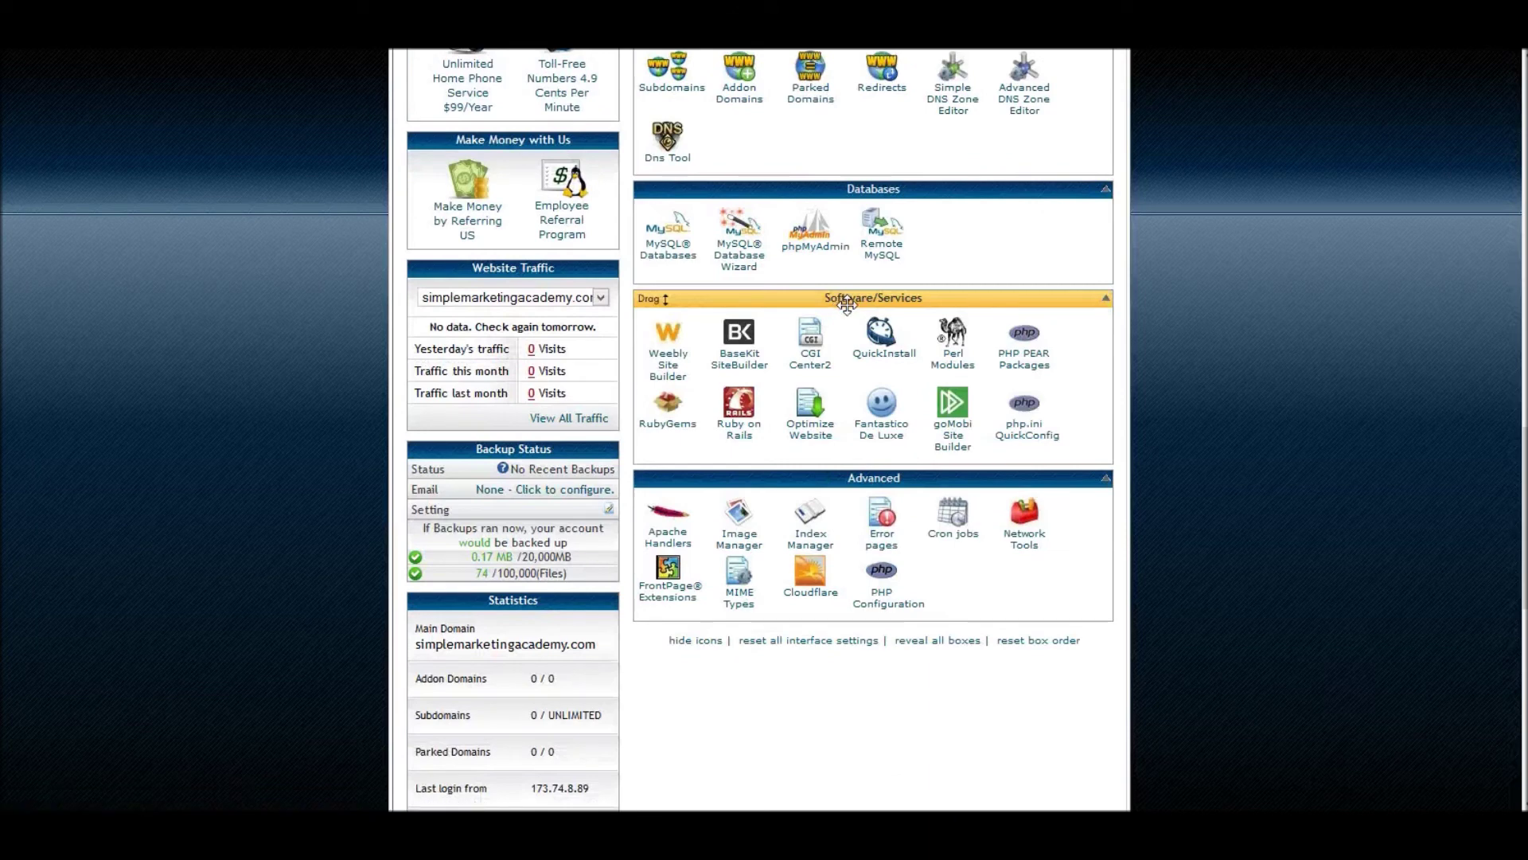
drag(685, 296, 708, 209)
- Launch the QuickInstall script installer from the Software/Services section
scroll(1048, 297, up, 2)
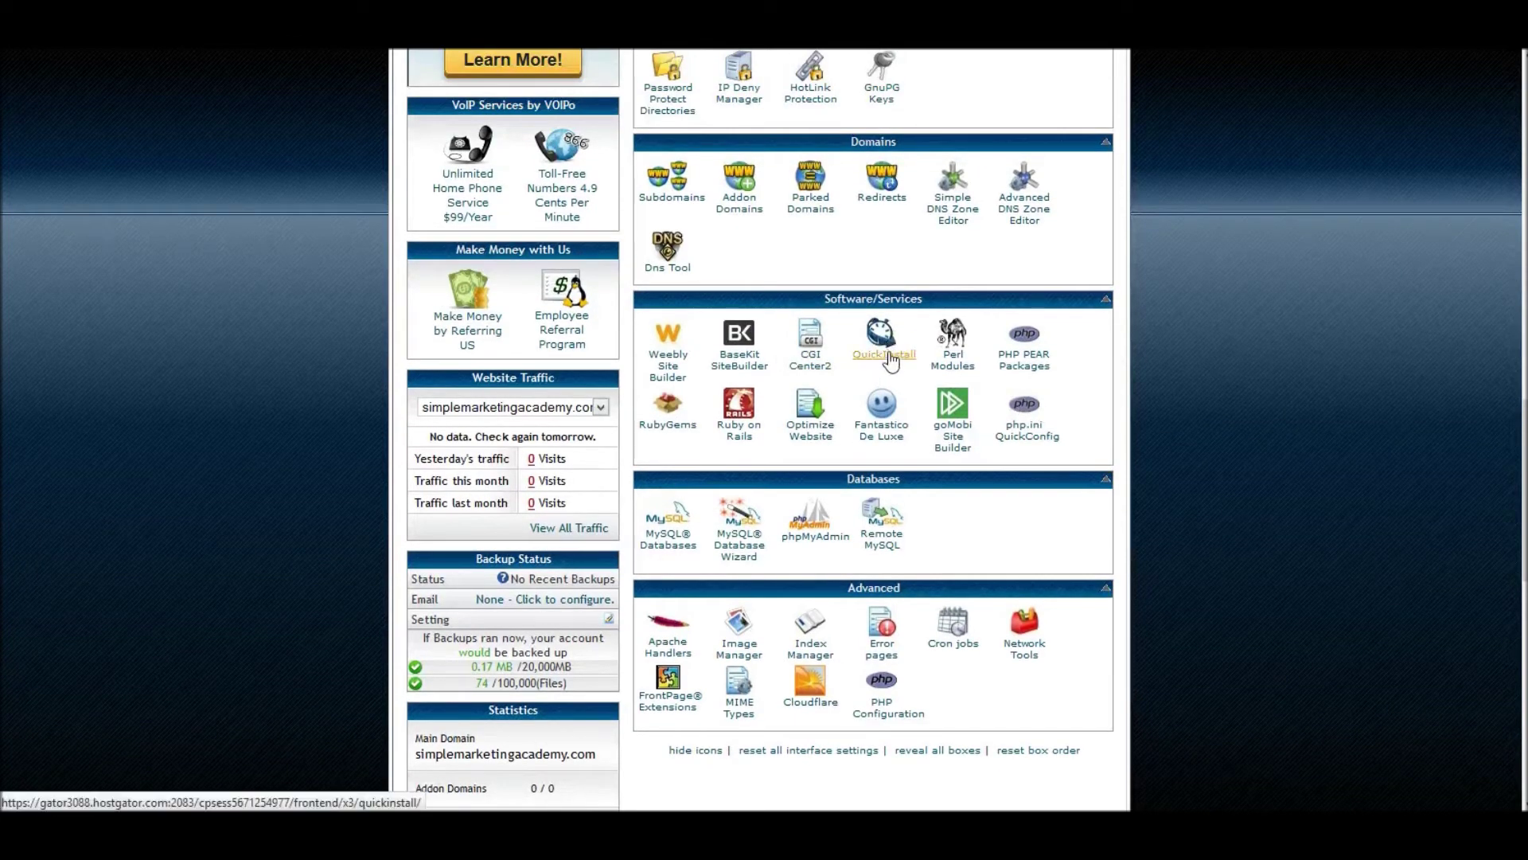
click(881, 444)
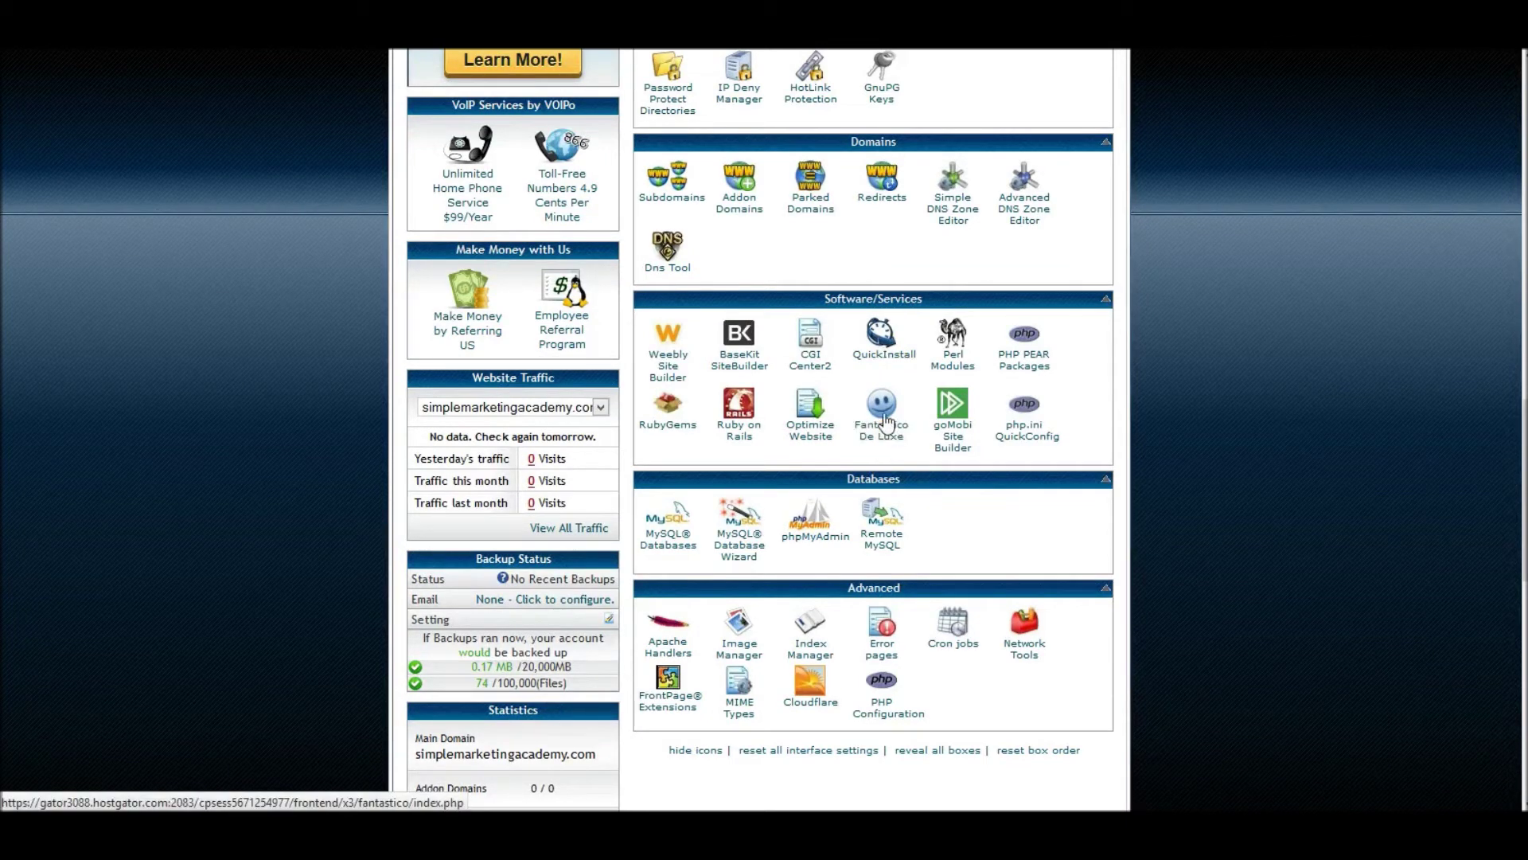
click(881, 339)
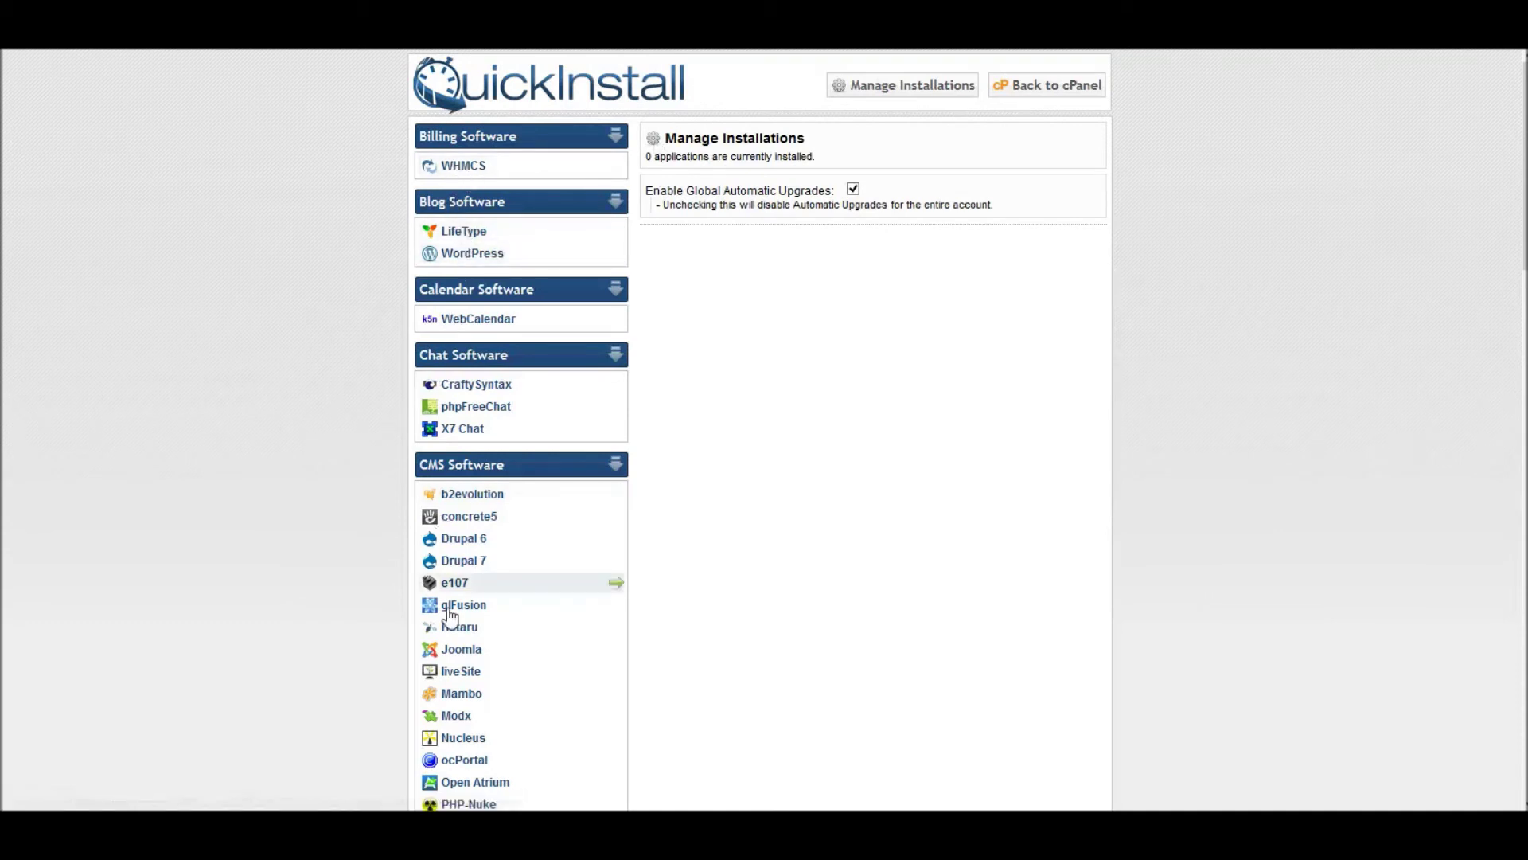
- Pick WordPress under Blog Software and continue to its install form for simplemarketingacademy.com
click(465, 256)
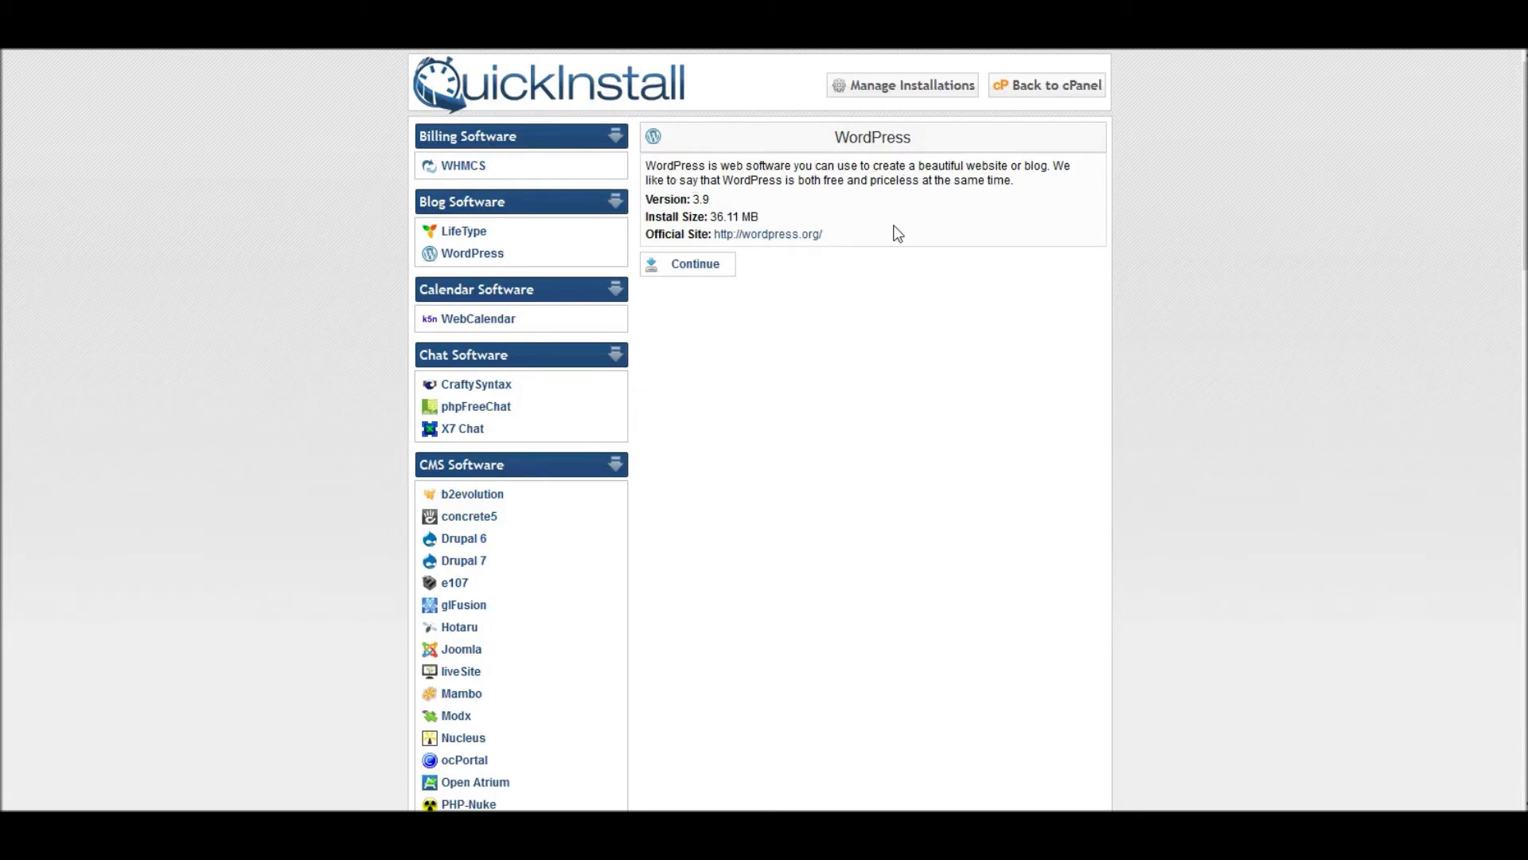
click(685, 266)
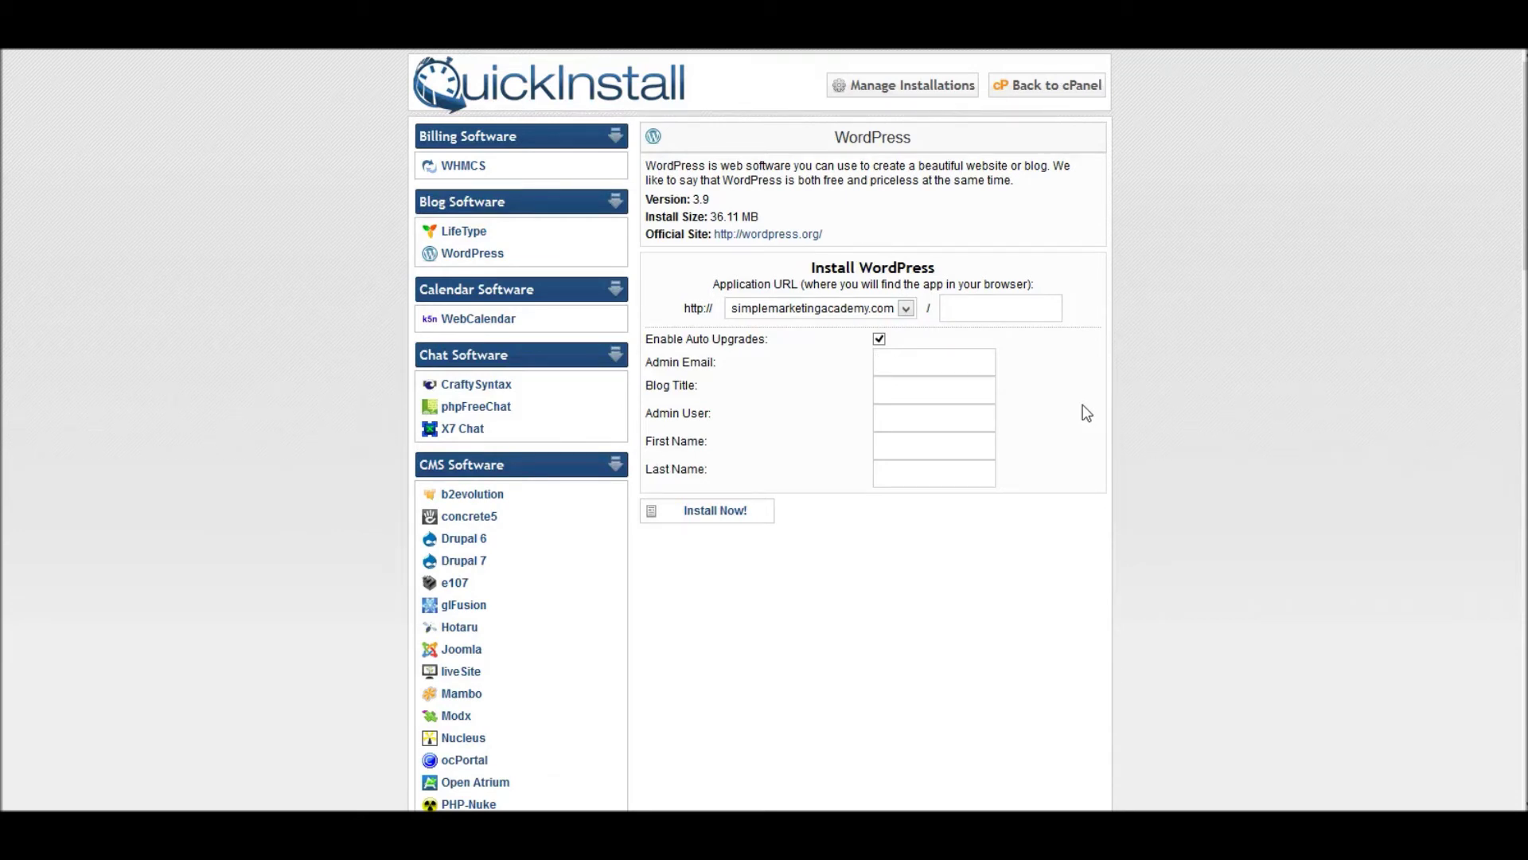
- Fill in the admin e-mail, blog title 'Simple Marketing Academy' and admin user 'admin'
text(donny)
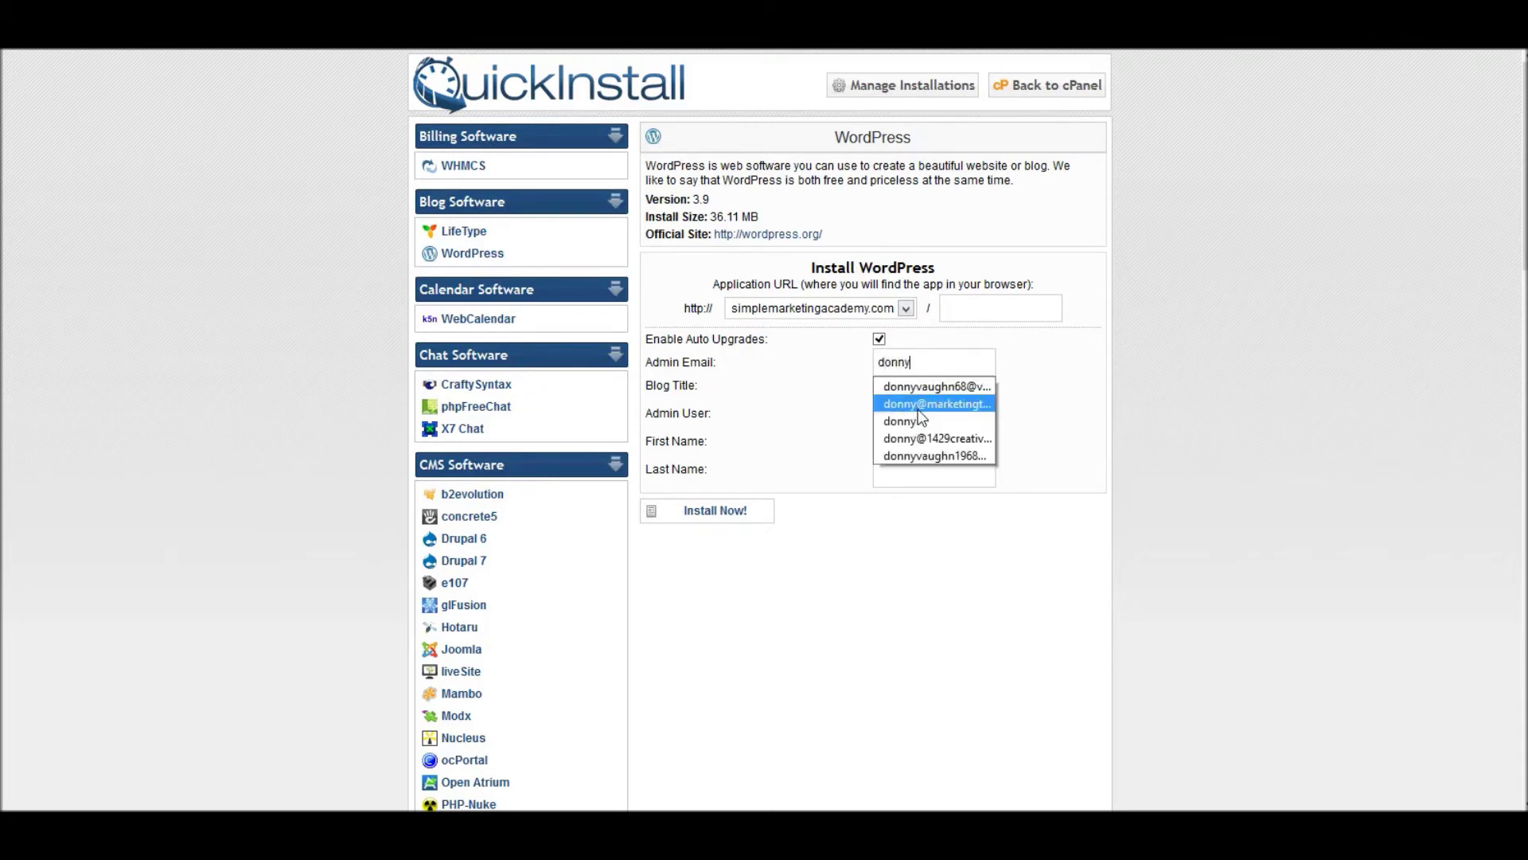
click(918, 403)
click(892, 395)
text(Simple Ma)
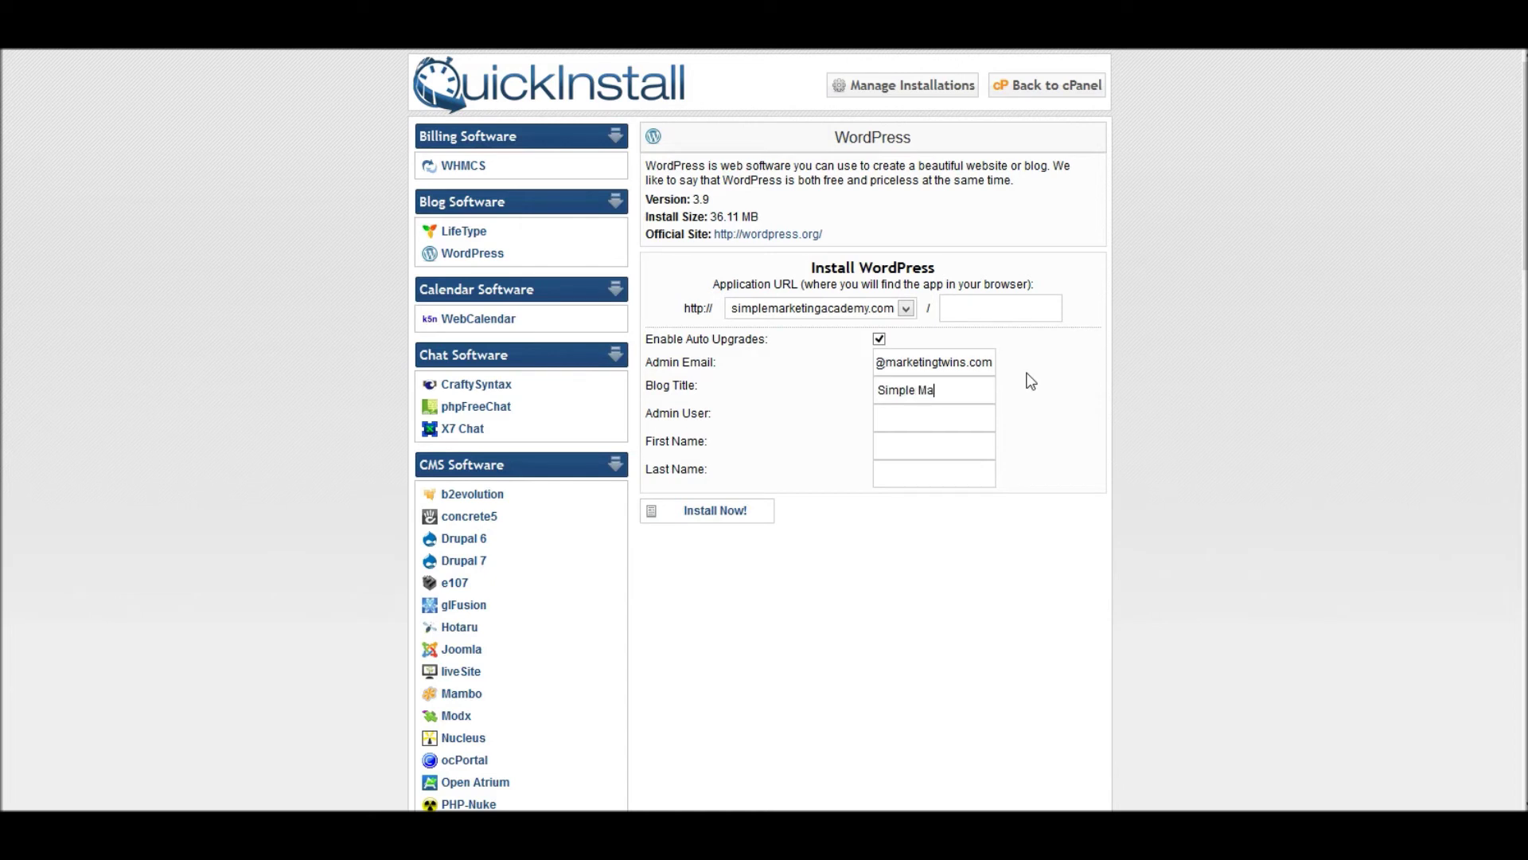
text(rketing Academy)
click(952, 421)
text(admin)
- Enter the admin's first and last name in the install form
key(Tab)
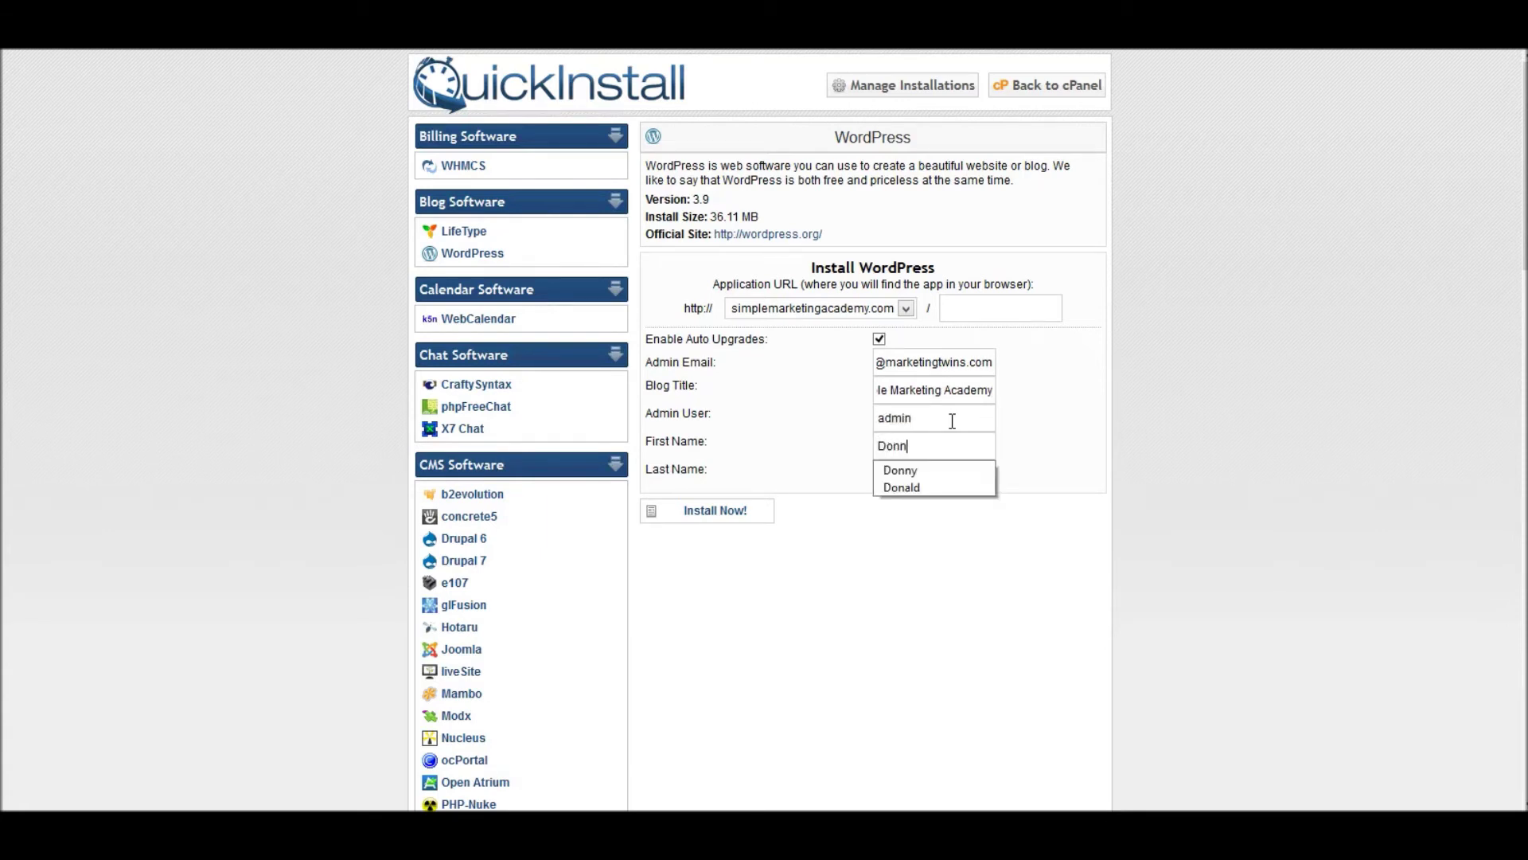
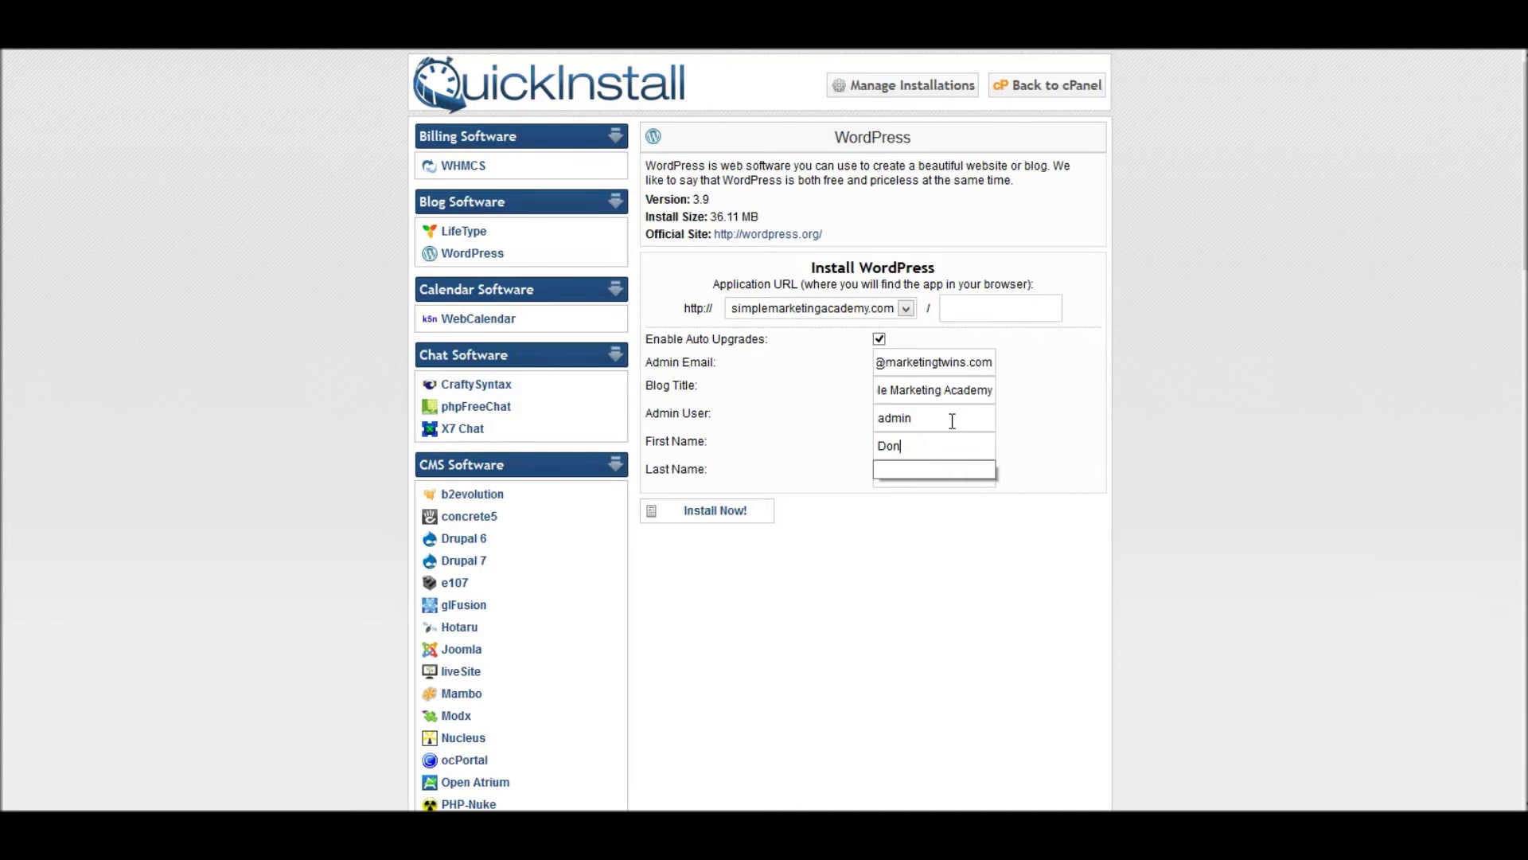
key(Tab)
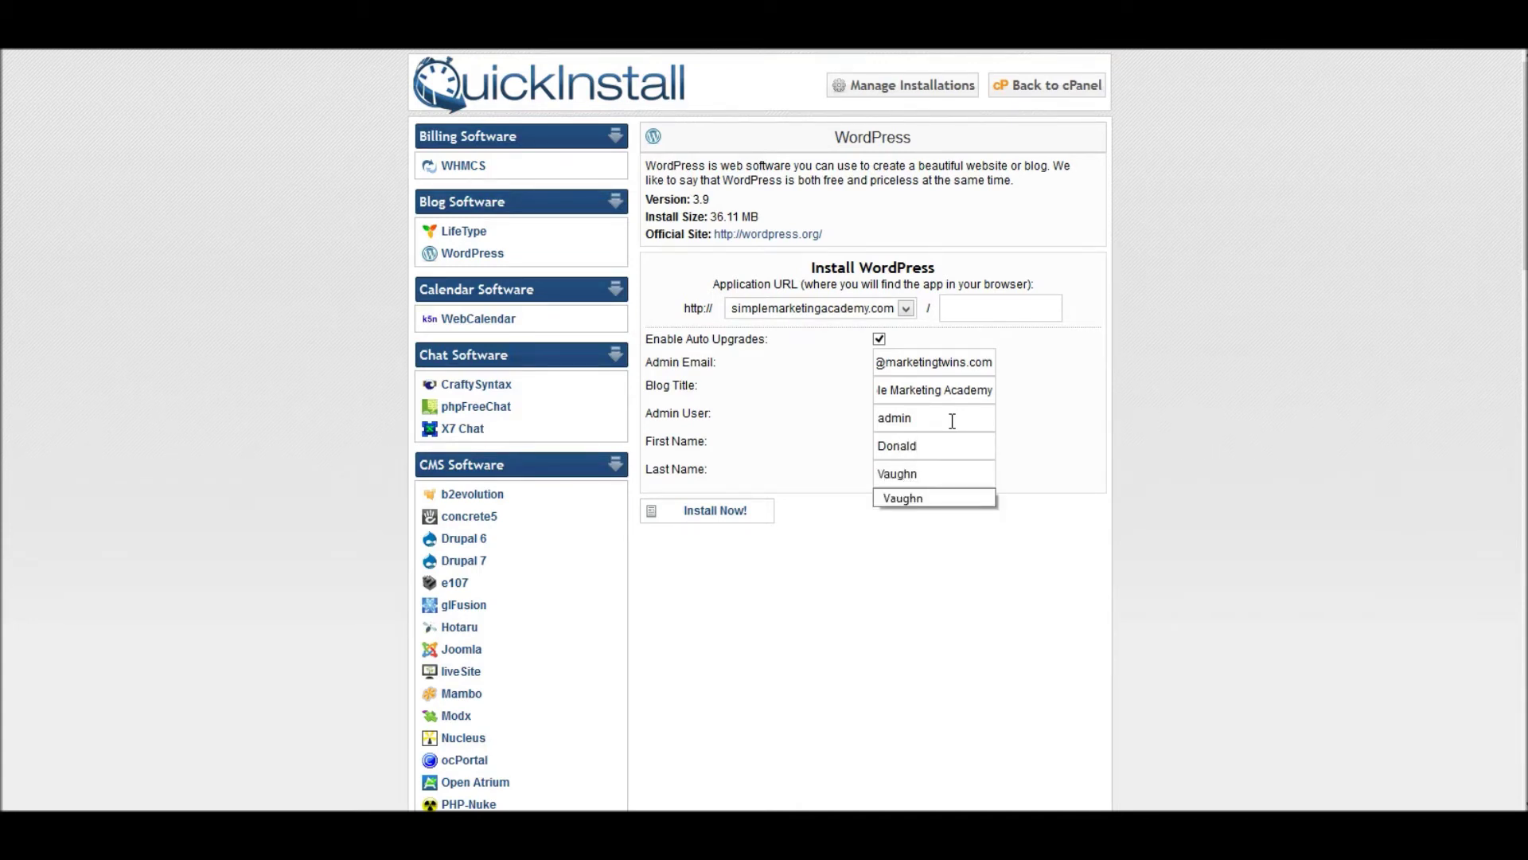
click(1004, 574)
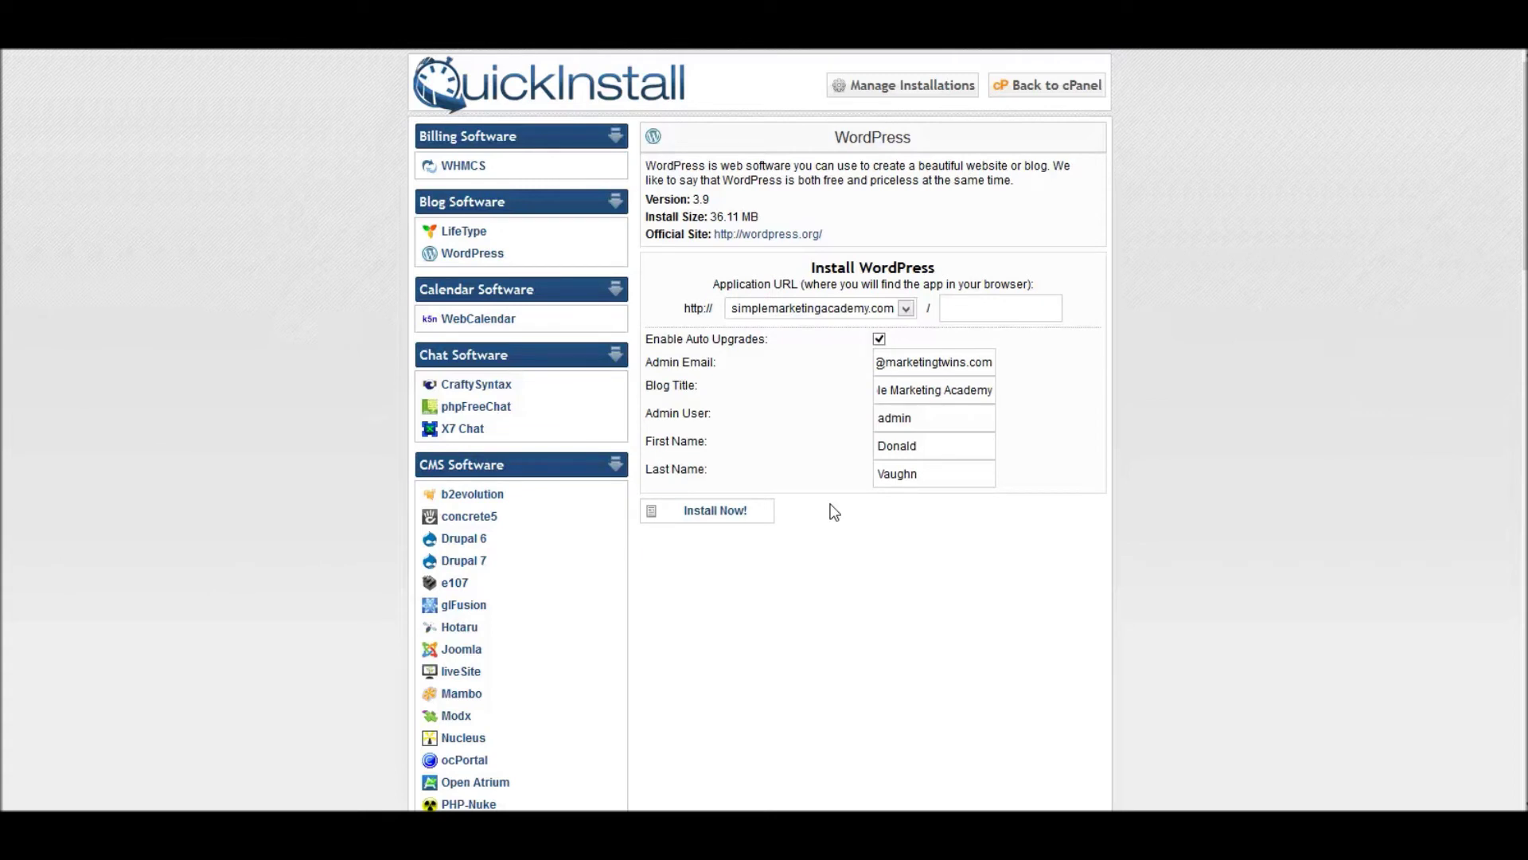
- Install WordPress and review the Congratulations message with the login details
click(700, 514)
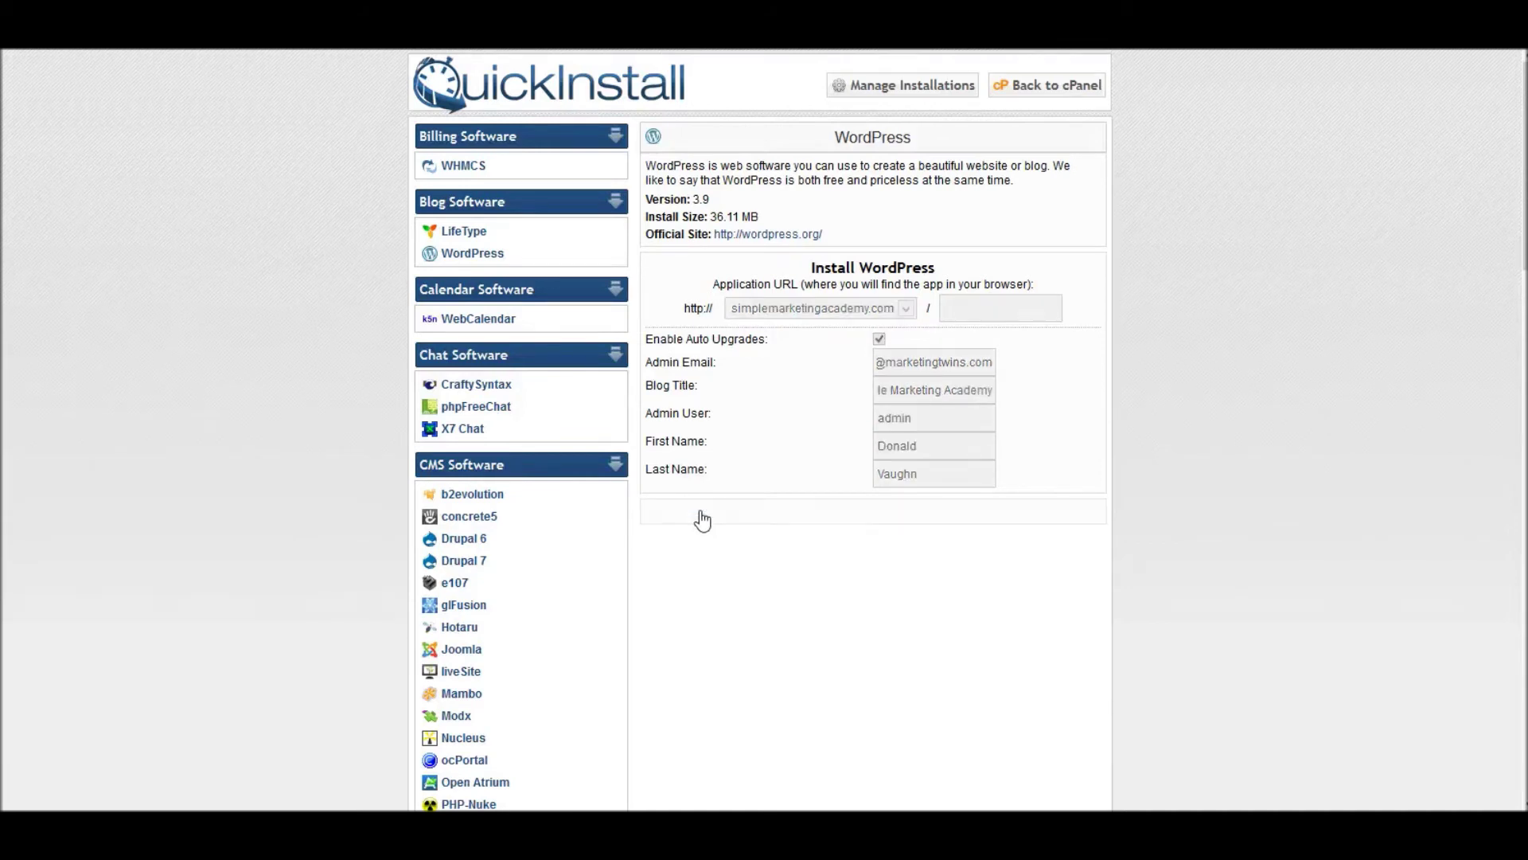
scroll(147, 766, down, 3)
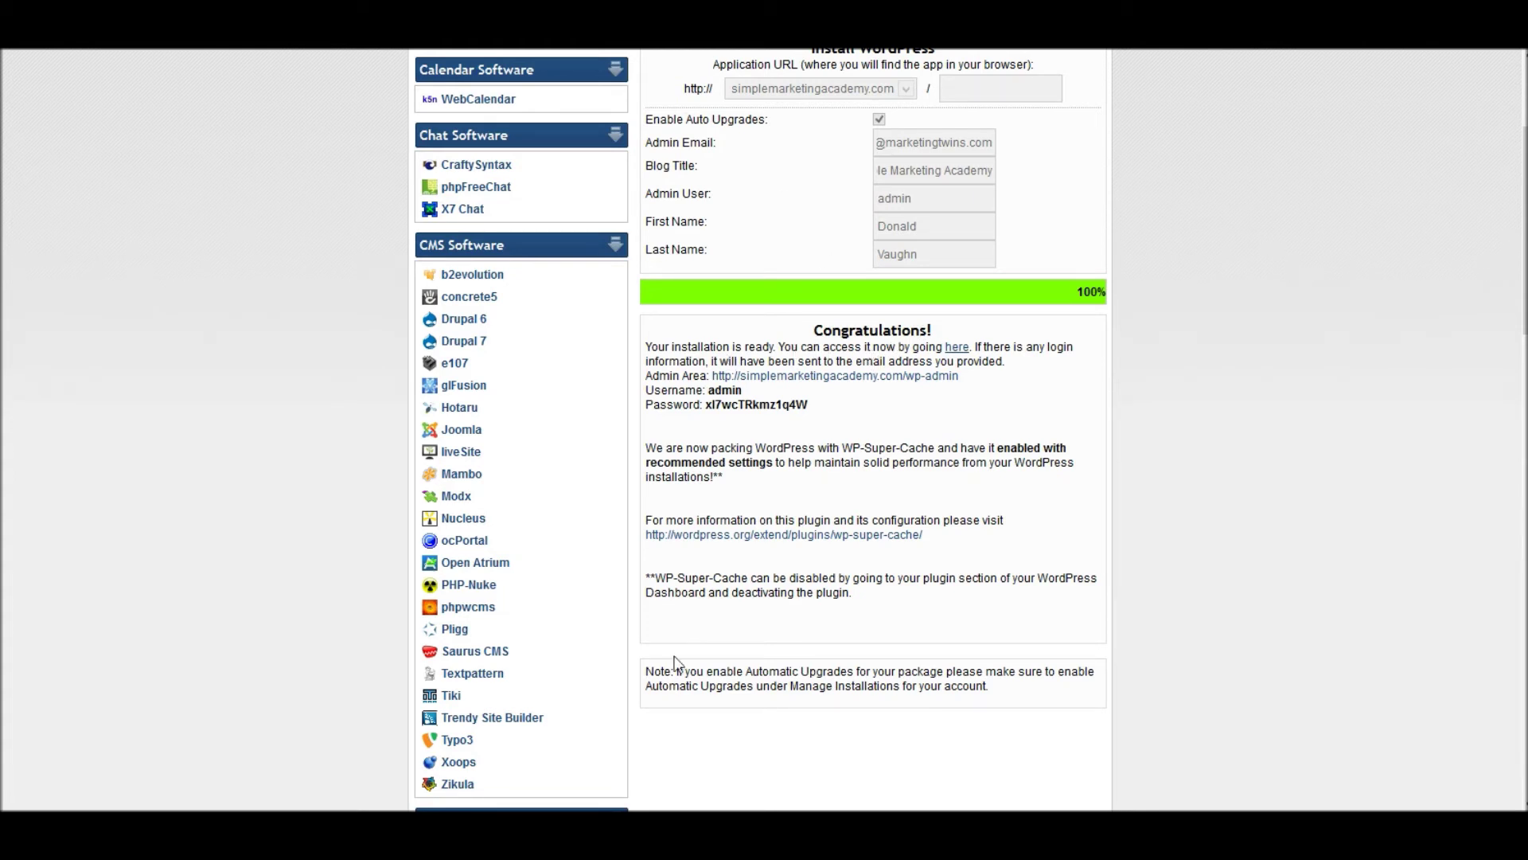
key(alt+Tab)
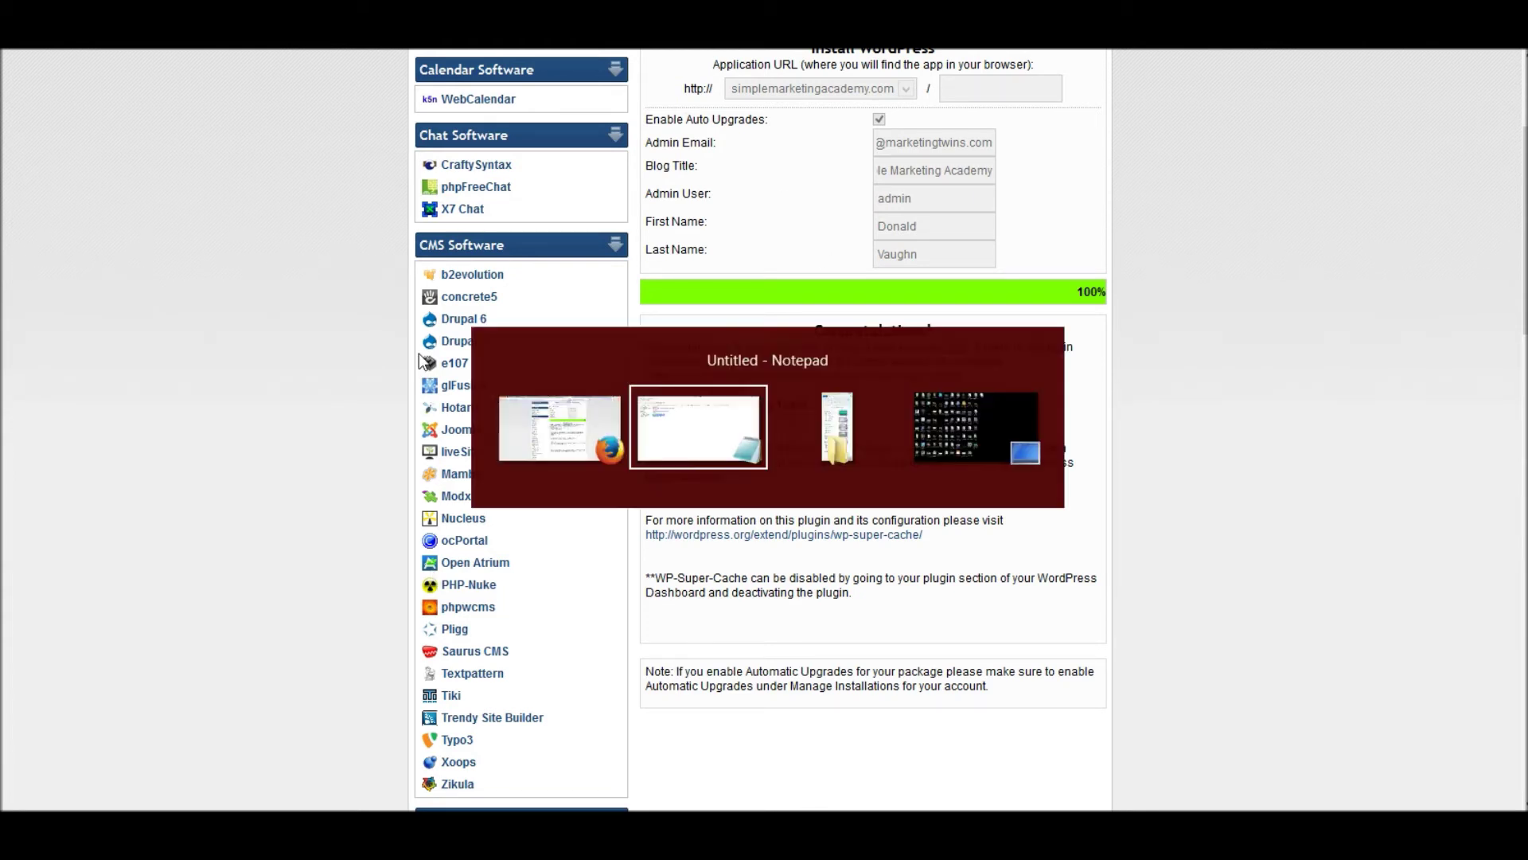
- Select both HostGator nameserver lines in the Notepad hosting notes
click(365, 229)
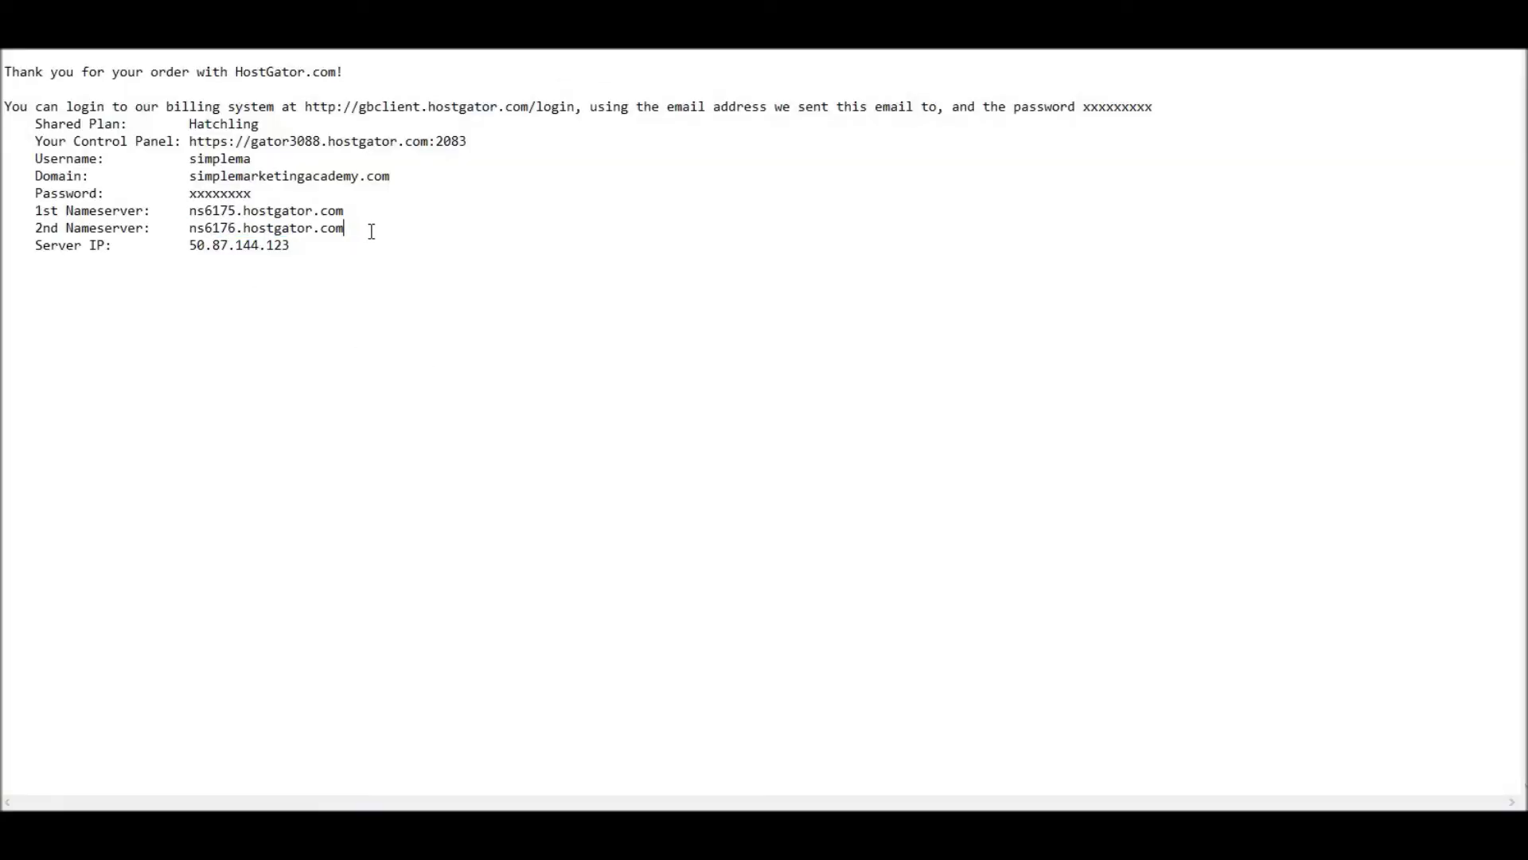
drag(349, 229, 4, 211)
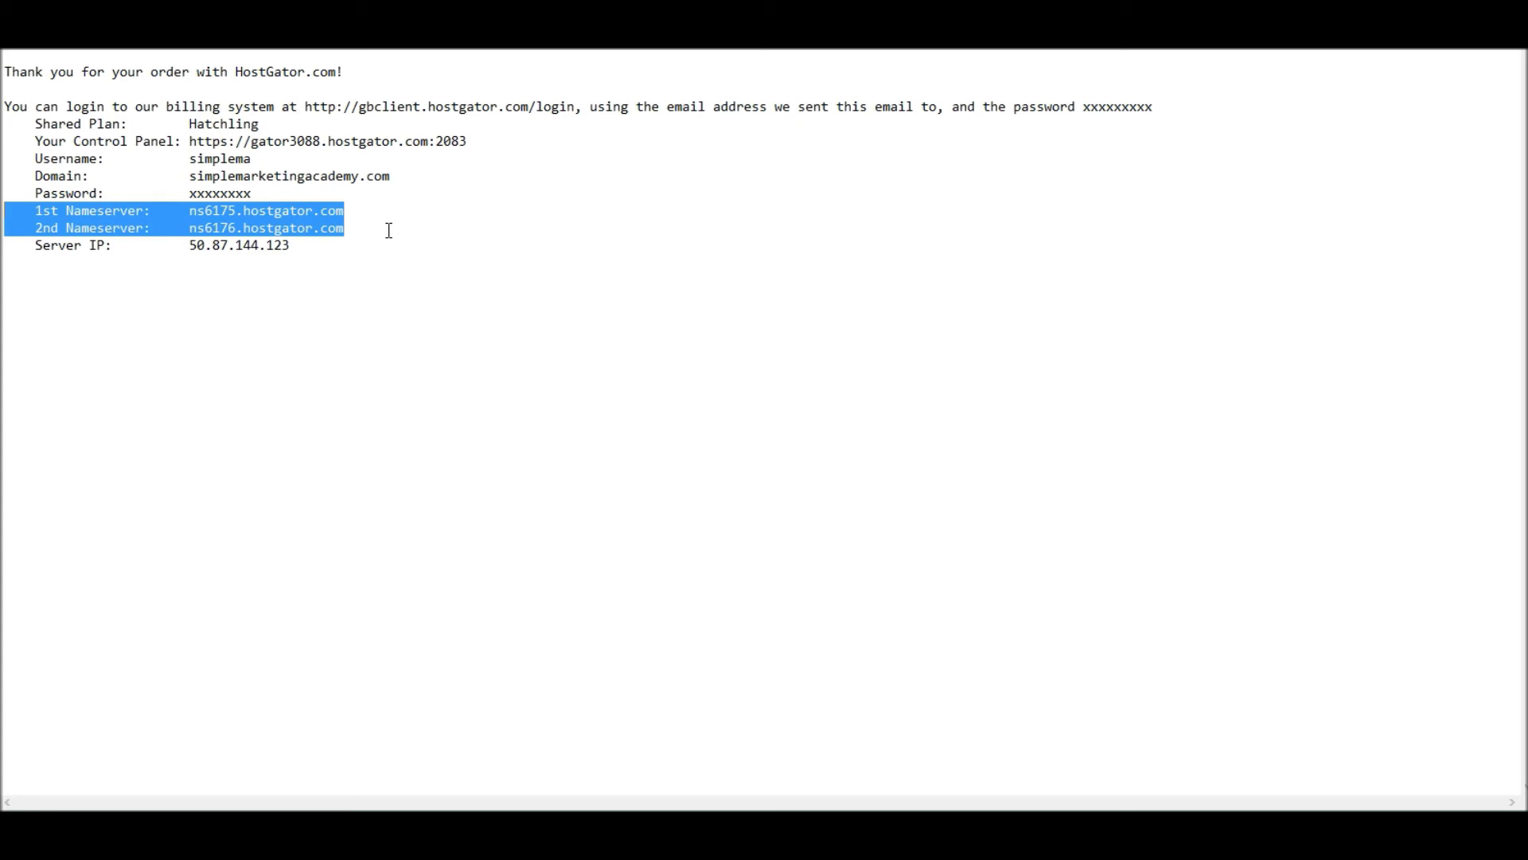
key(alt+Tab)
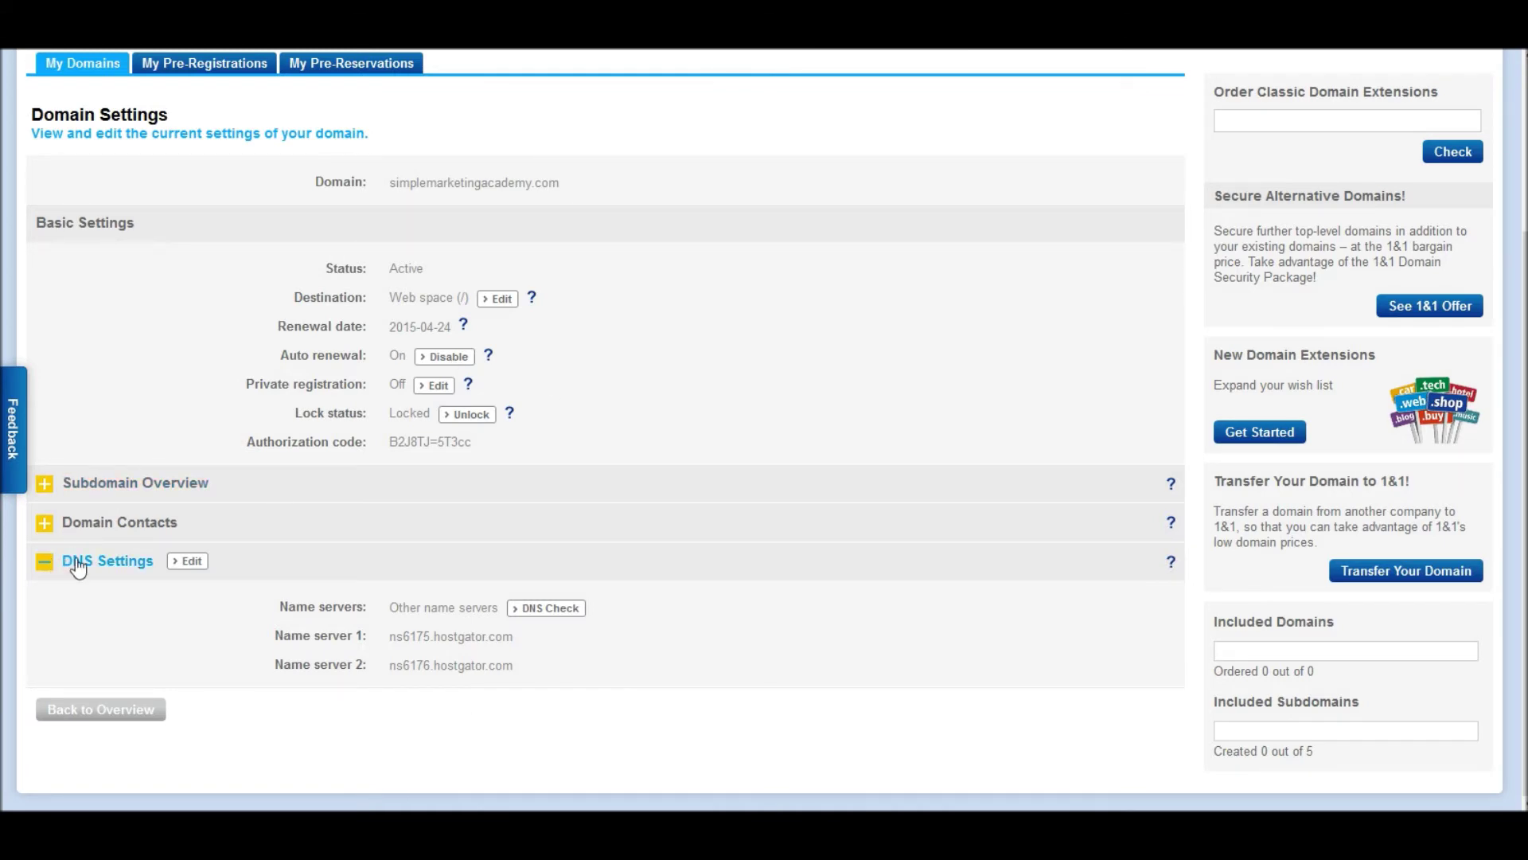
- Edit the DNS settings, check name servers ns6175/ns6176.hostgator.com against Notepad, and save
click(193, 562)
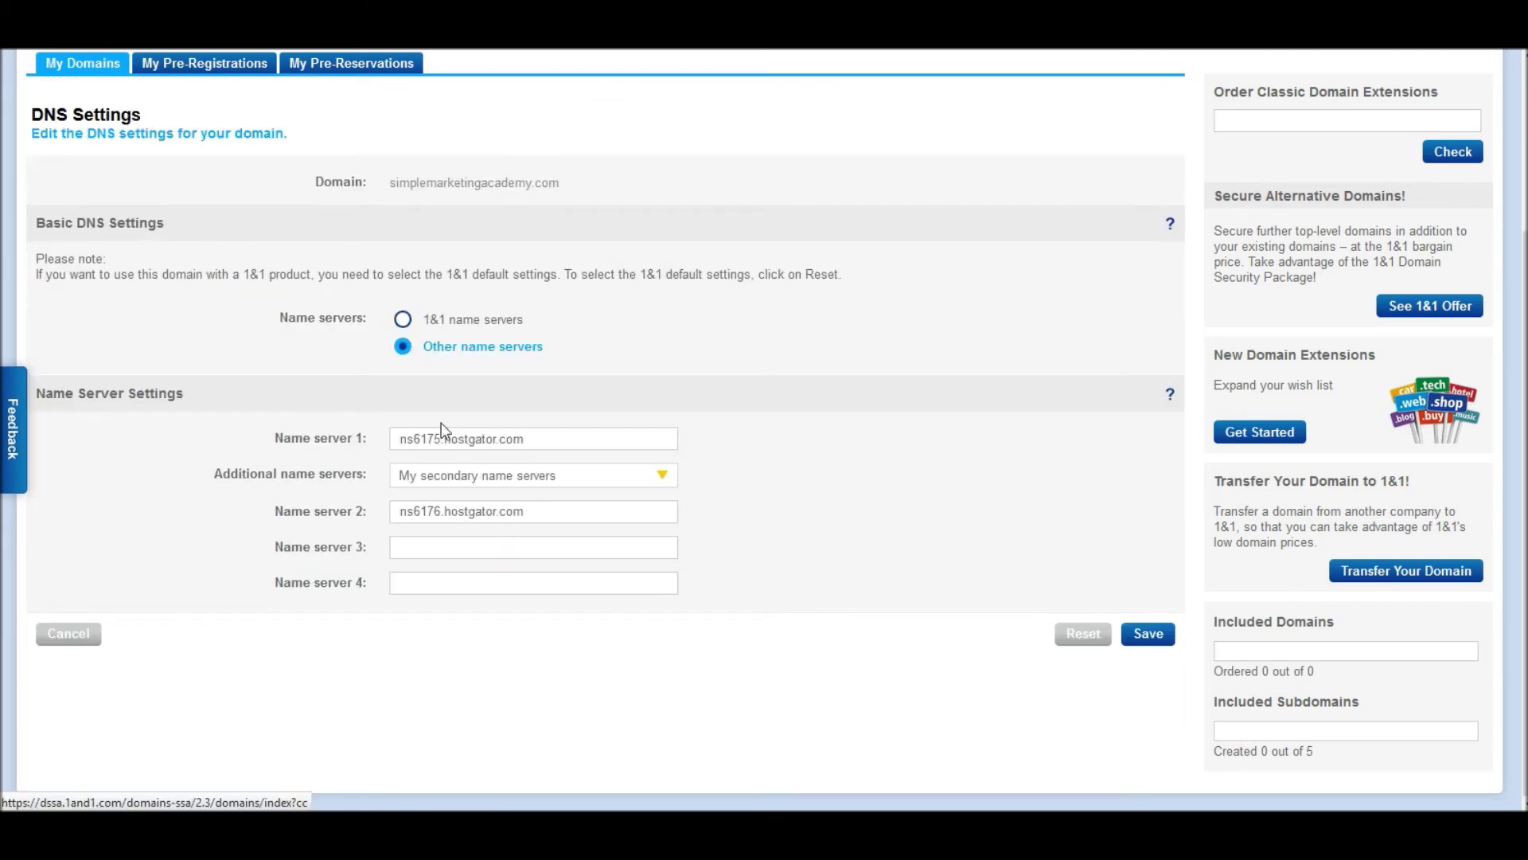
key(alt+Tab)
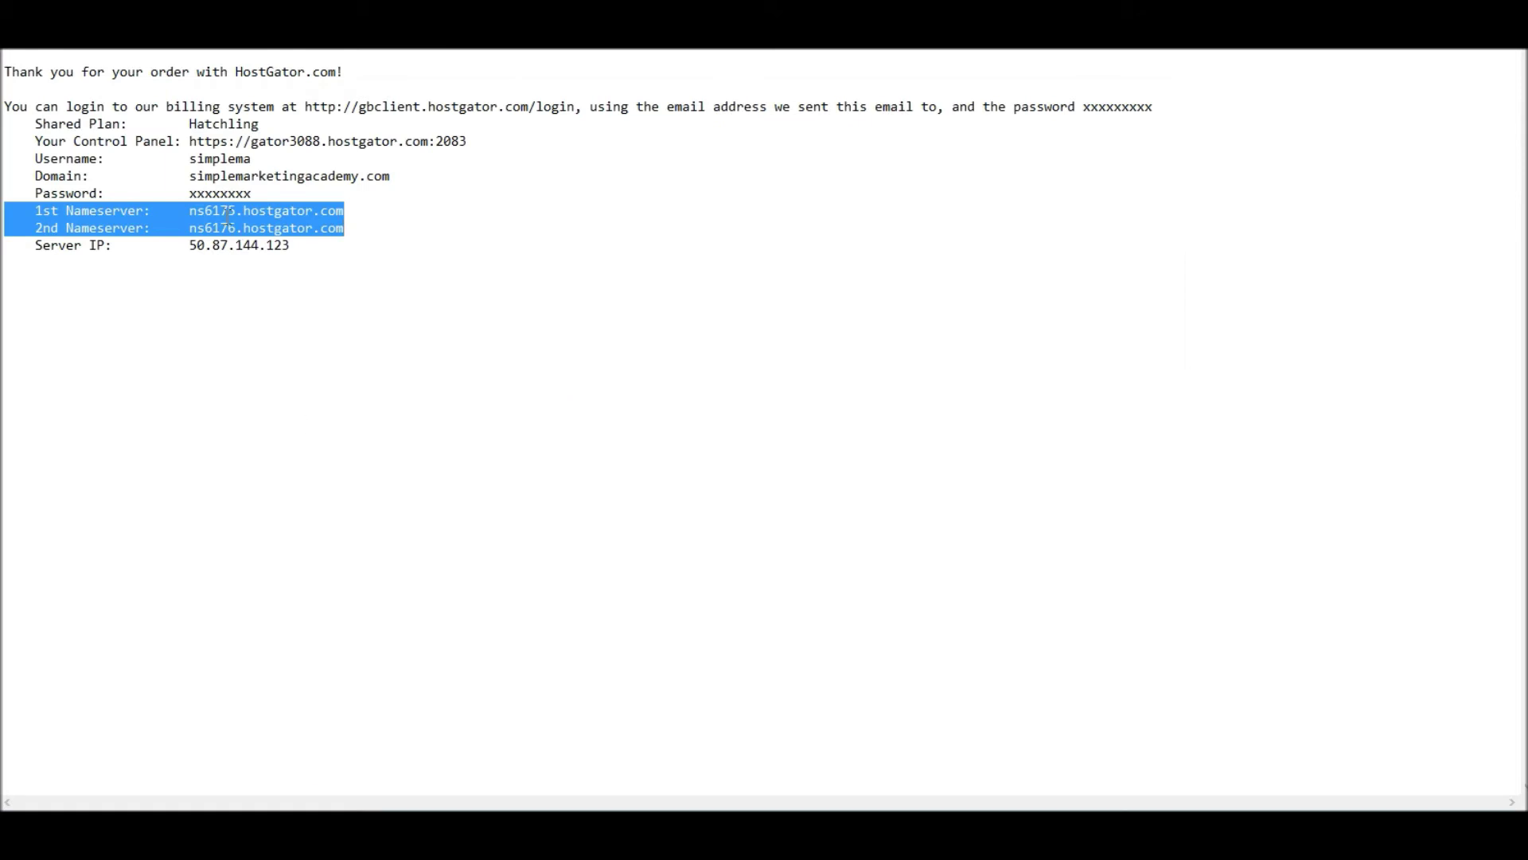
click(226, 210)
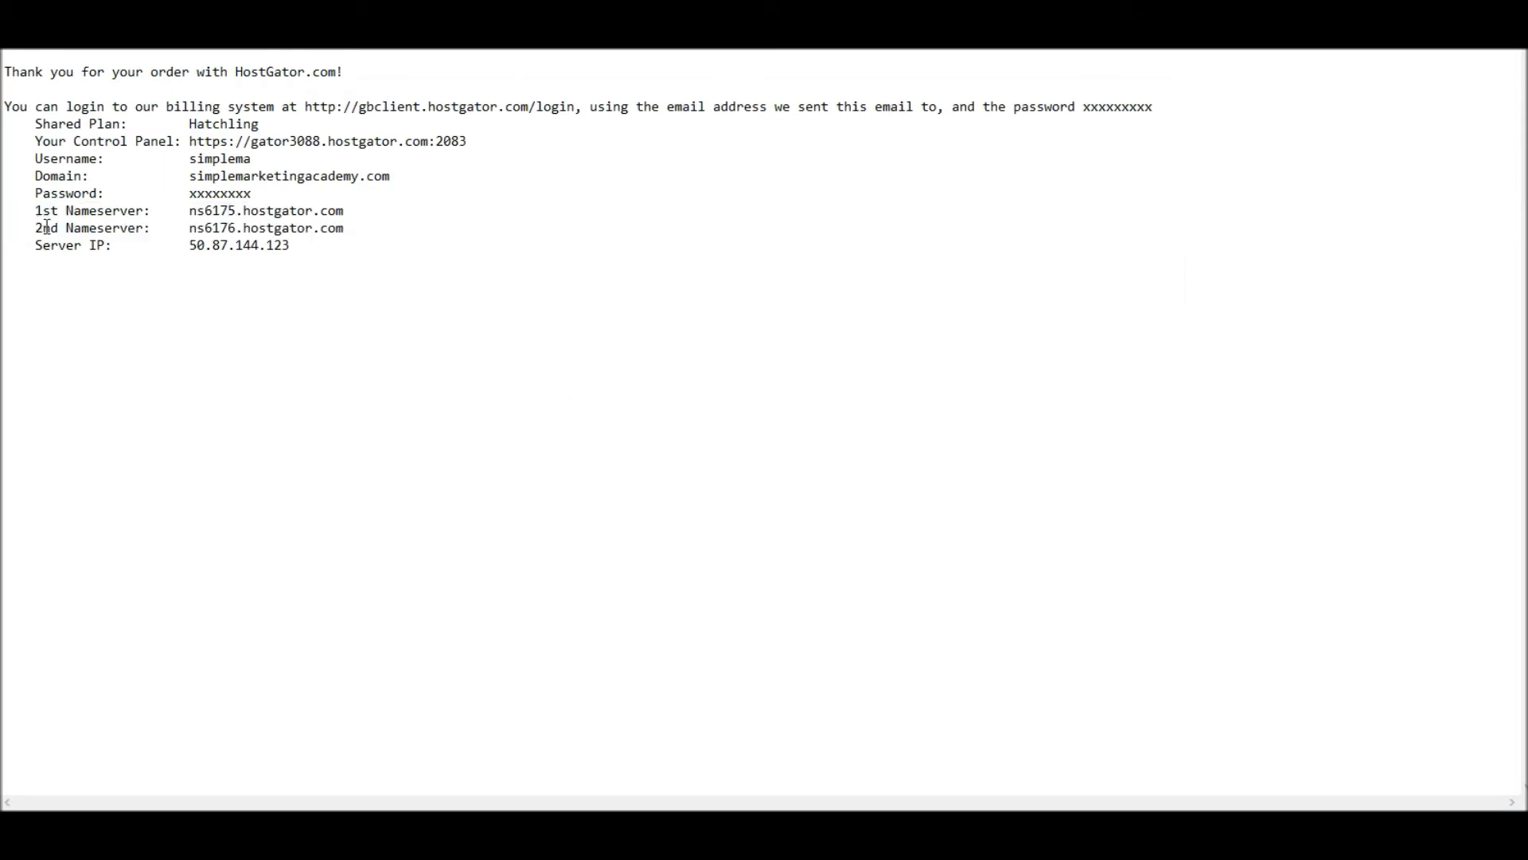
key(alt+Tab)
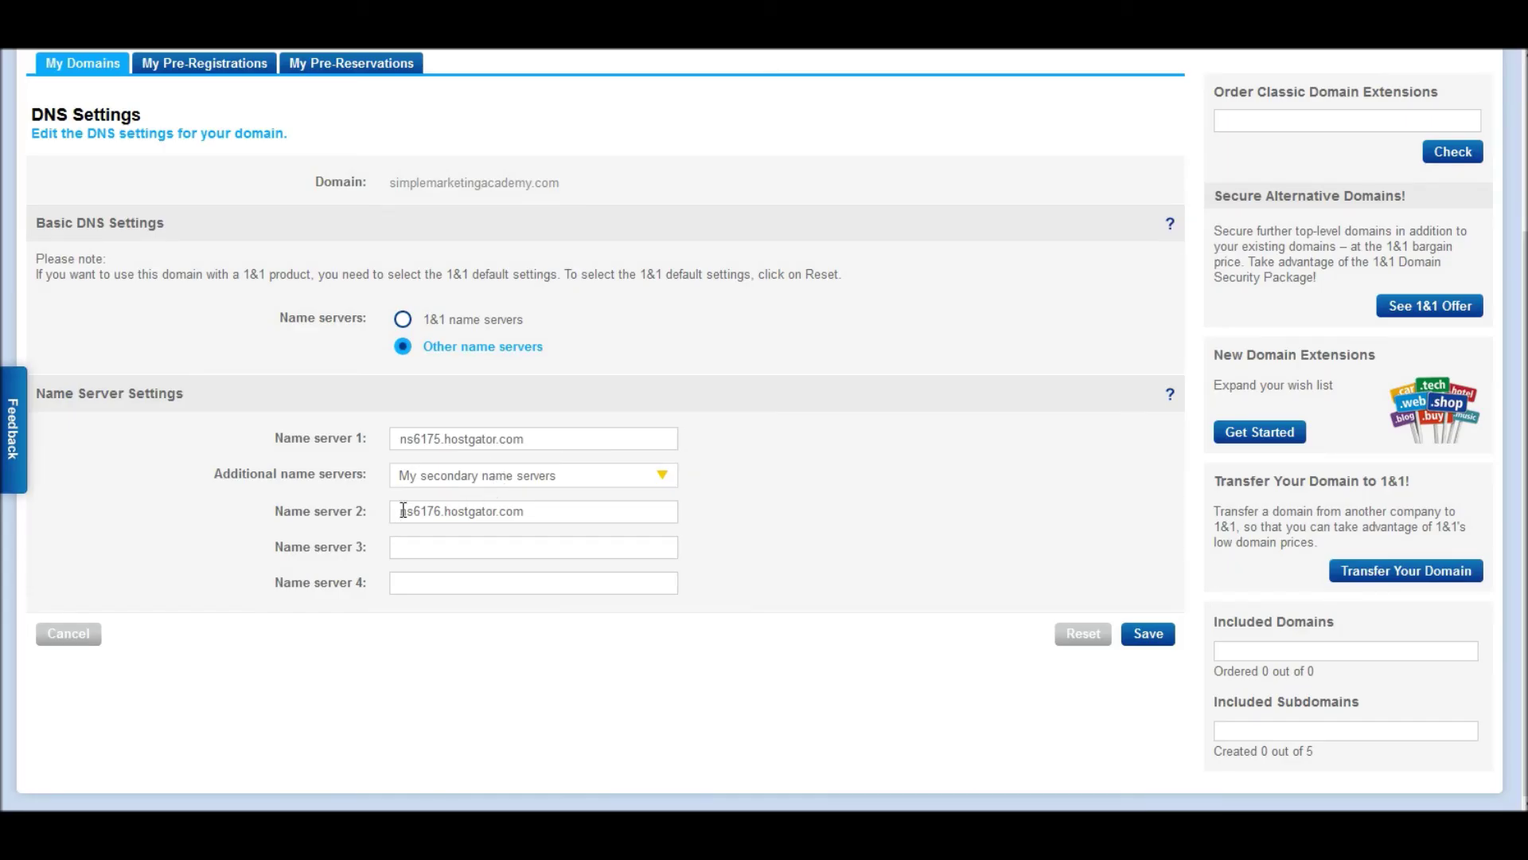
key(alt+Tab)
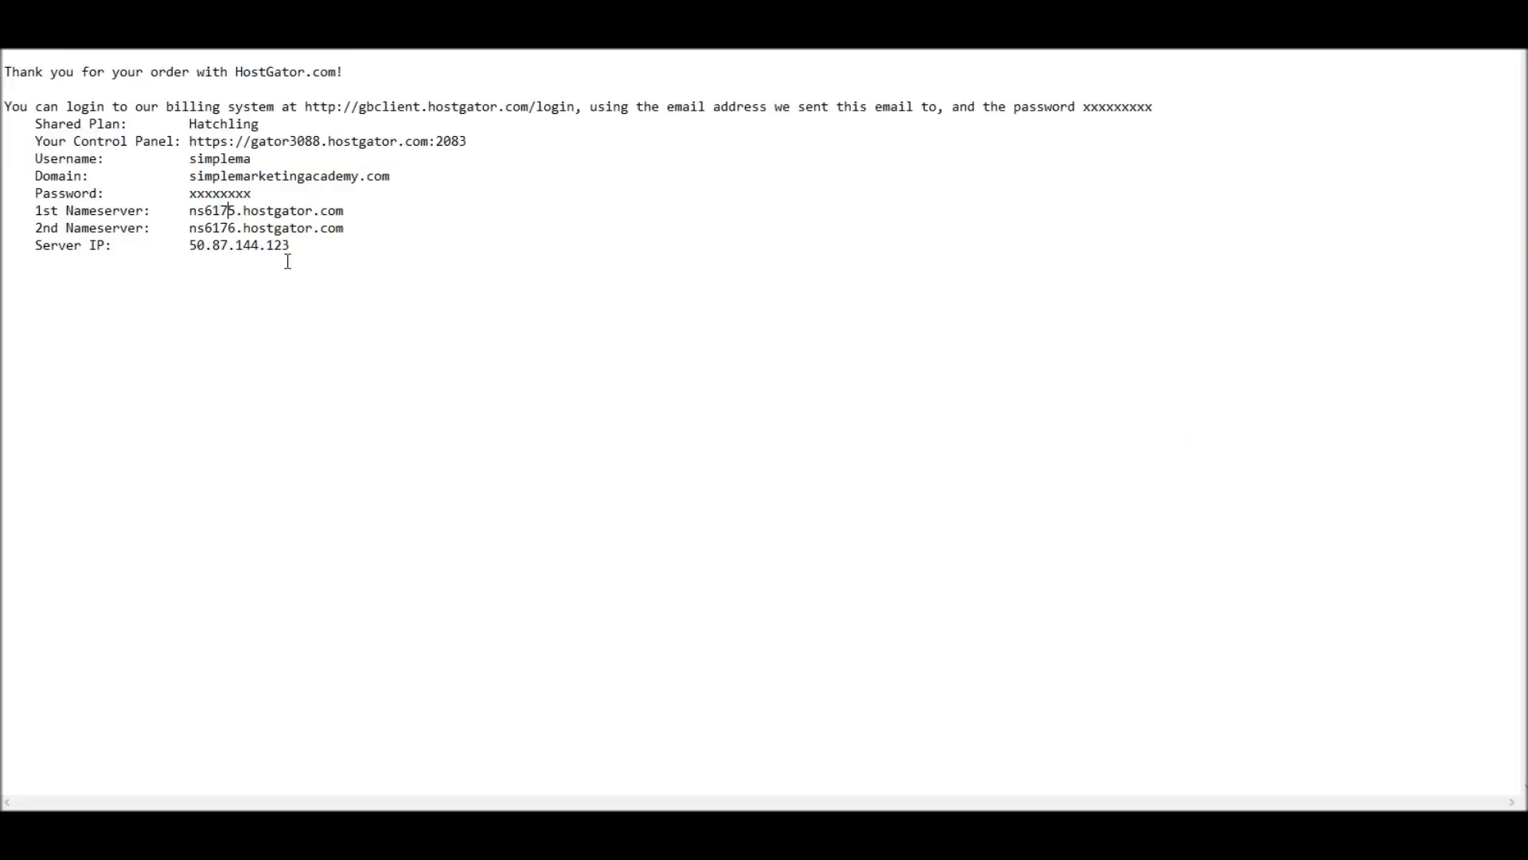
drag(345, 231, 4, 212)
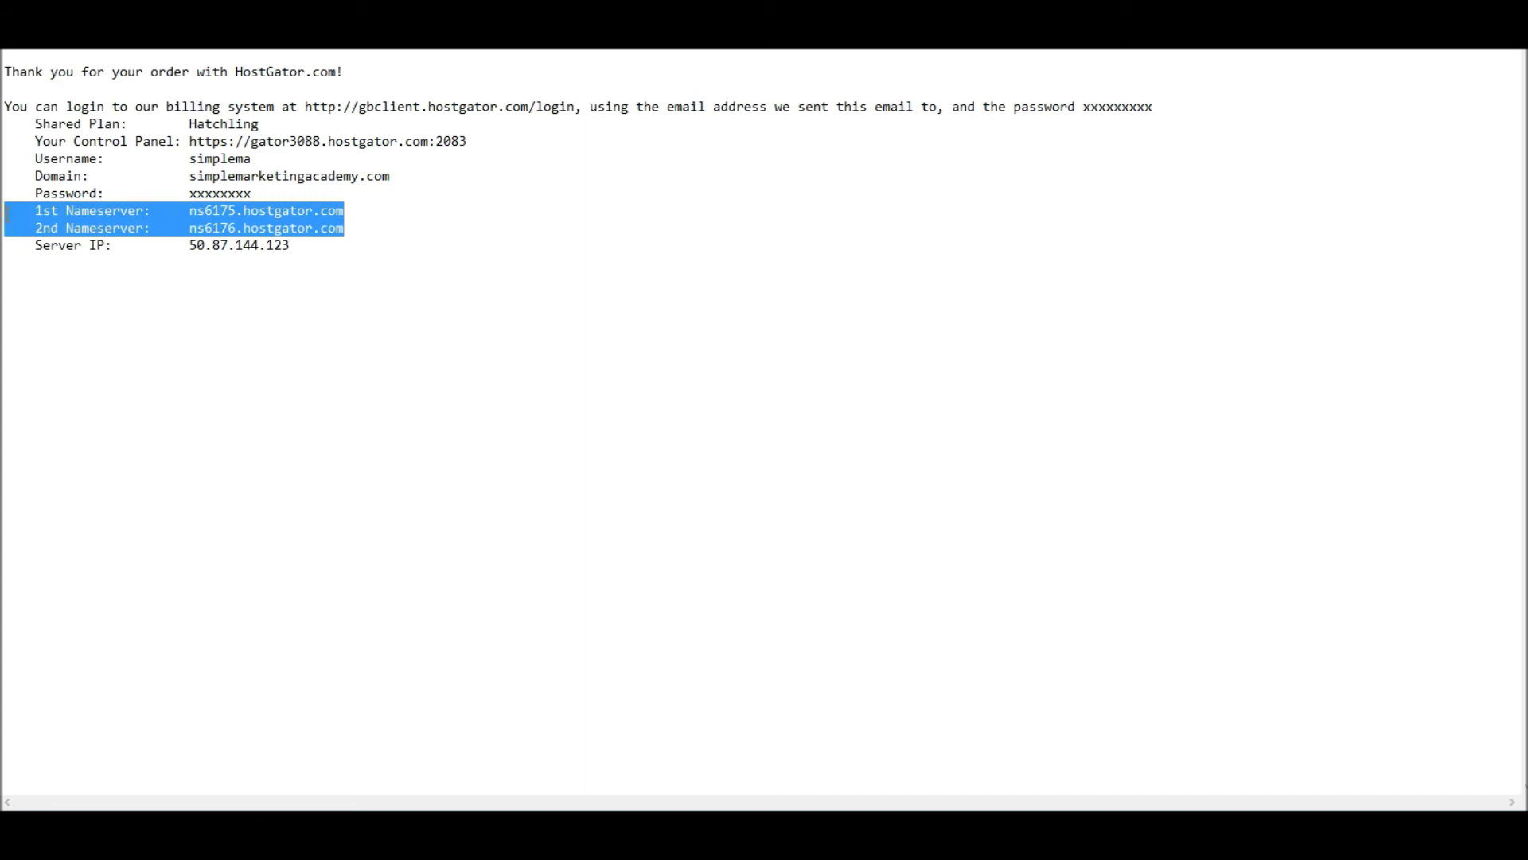
key(alt+Tab)
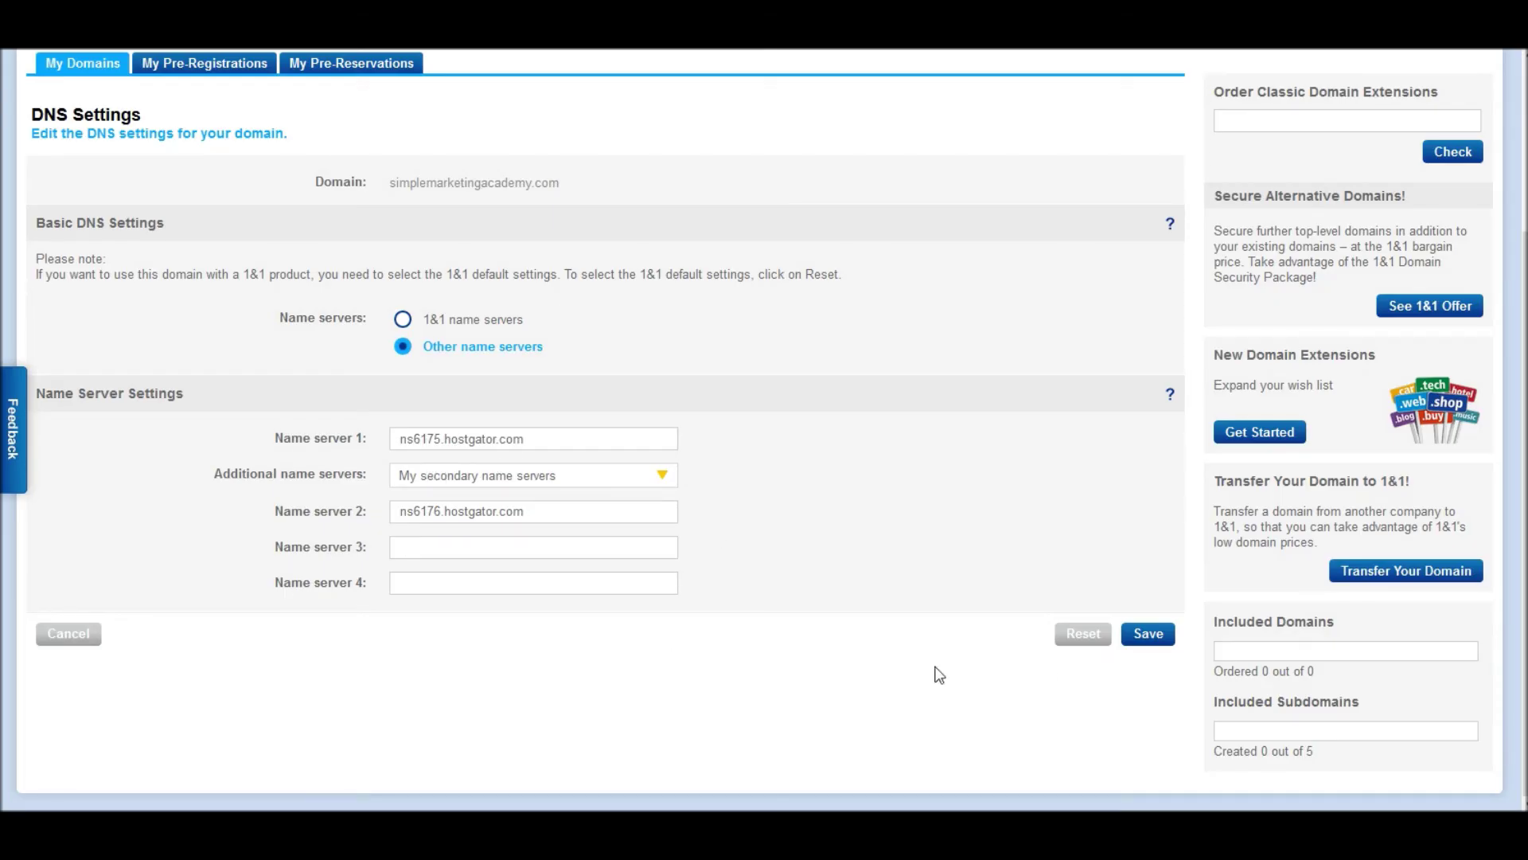
click(1147, 636)
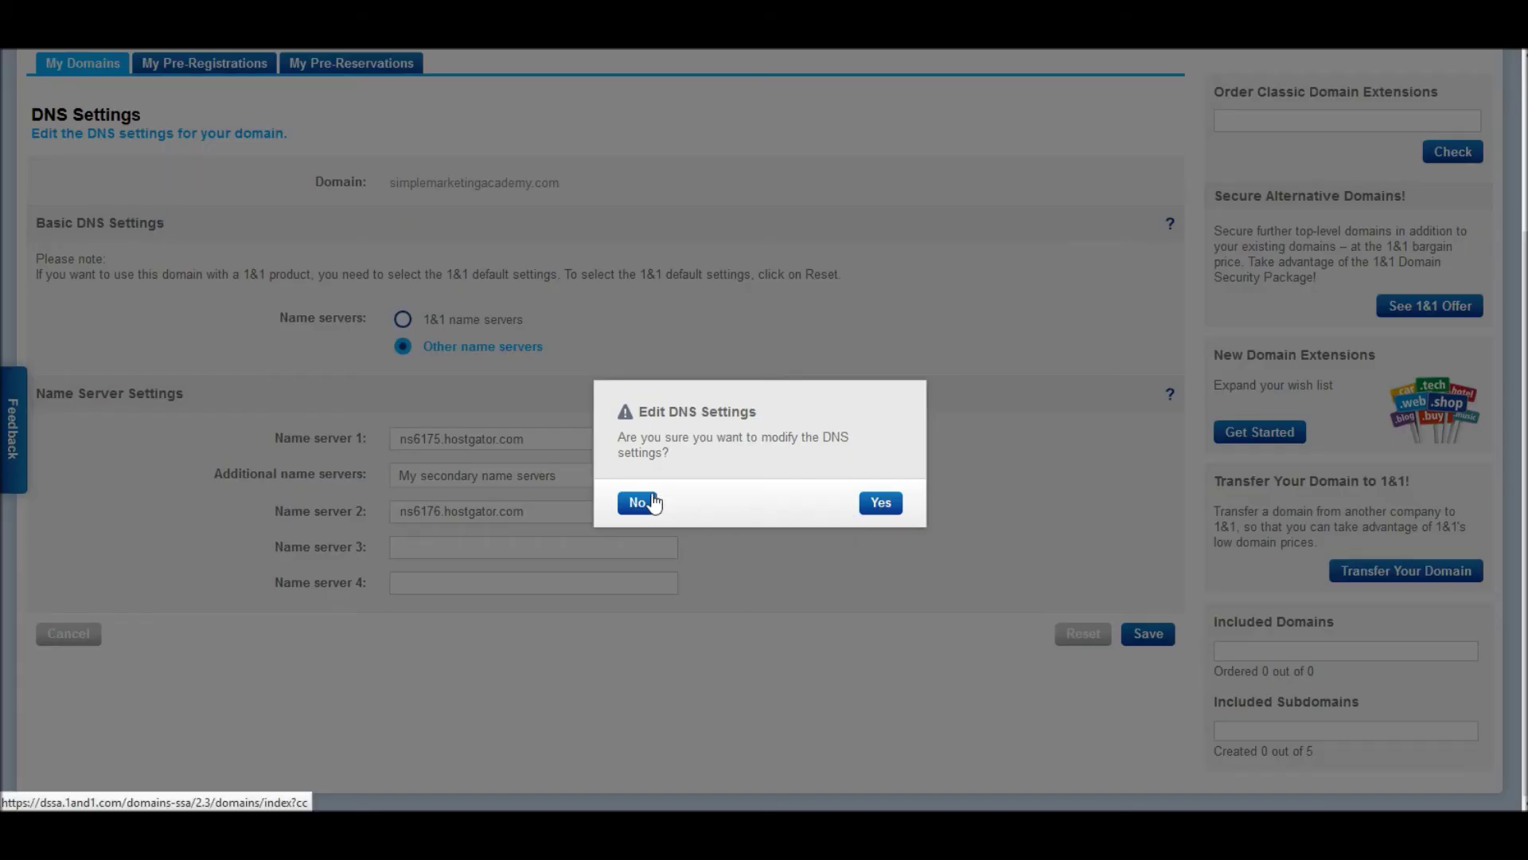
- Confirm the DNS modification and expand the DNS Settings section
click(880, 503)
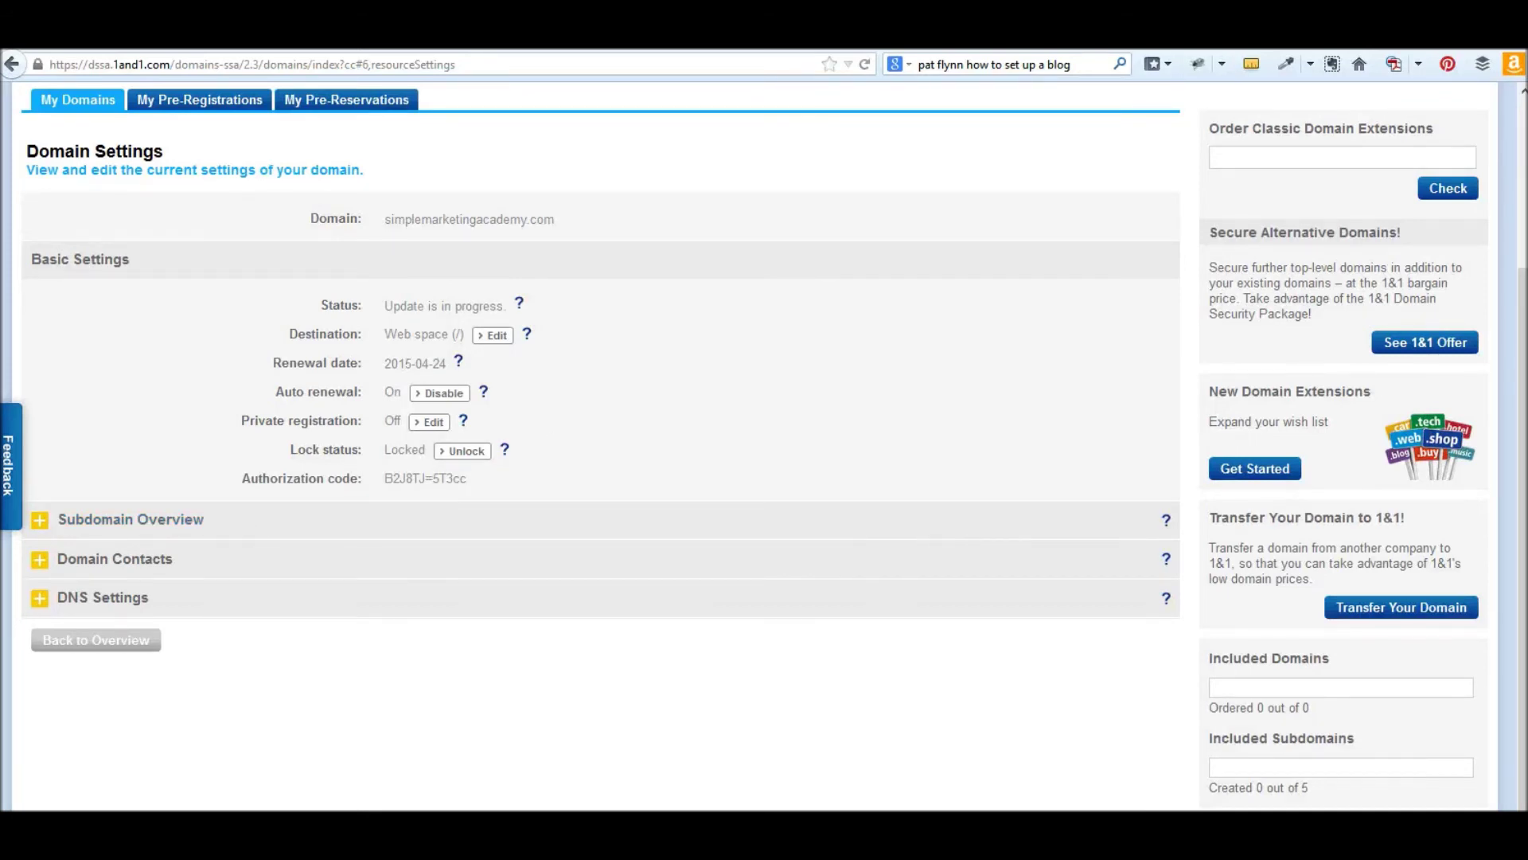
click(38, 602)
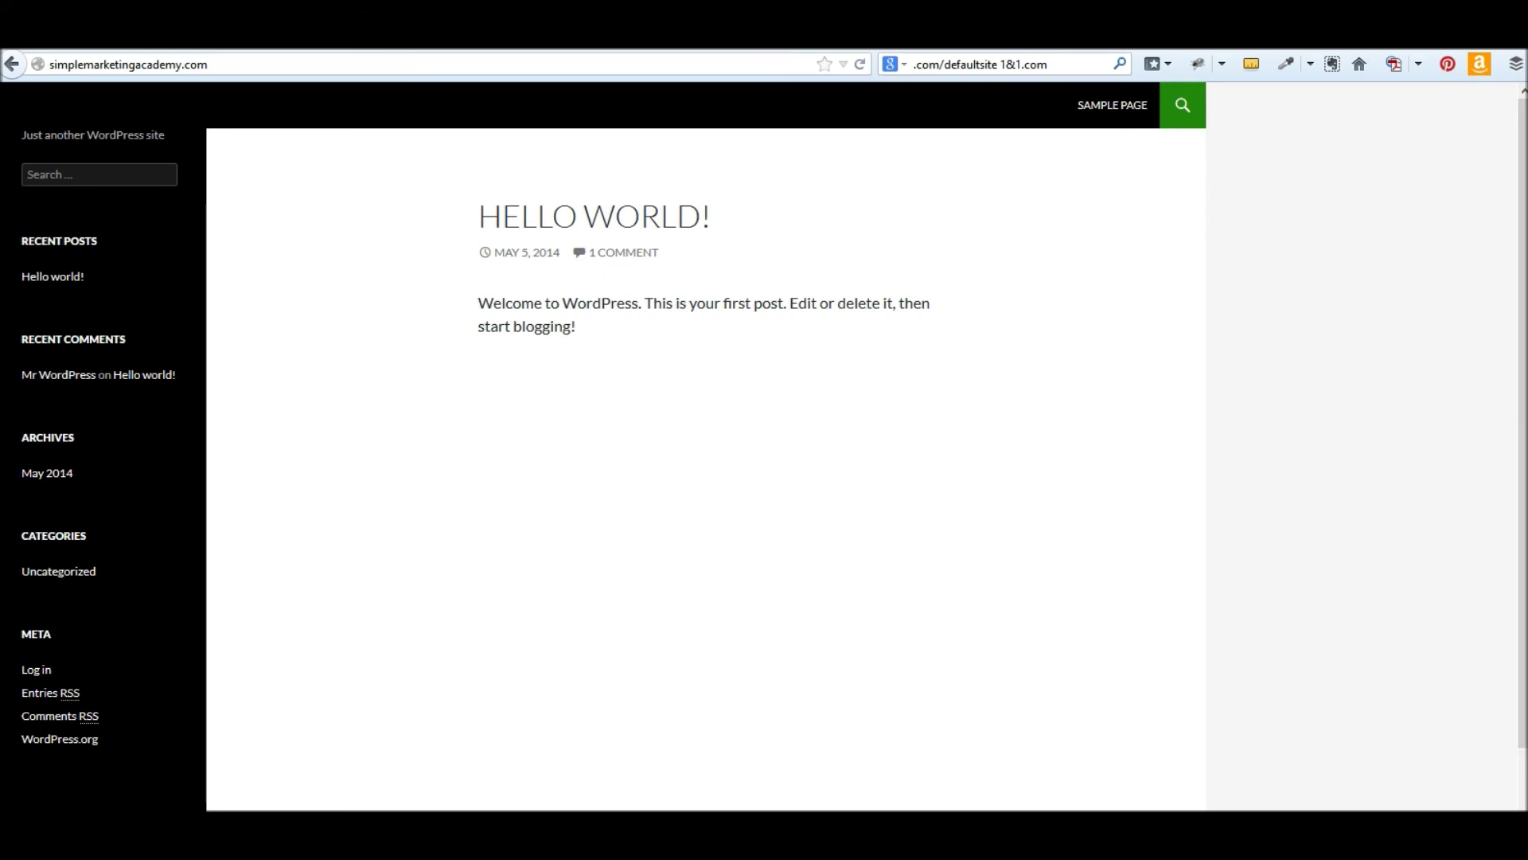
- Go to the WordPress login page tab and bring the wp.txt notes forward
click(427, 38)
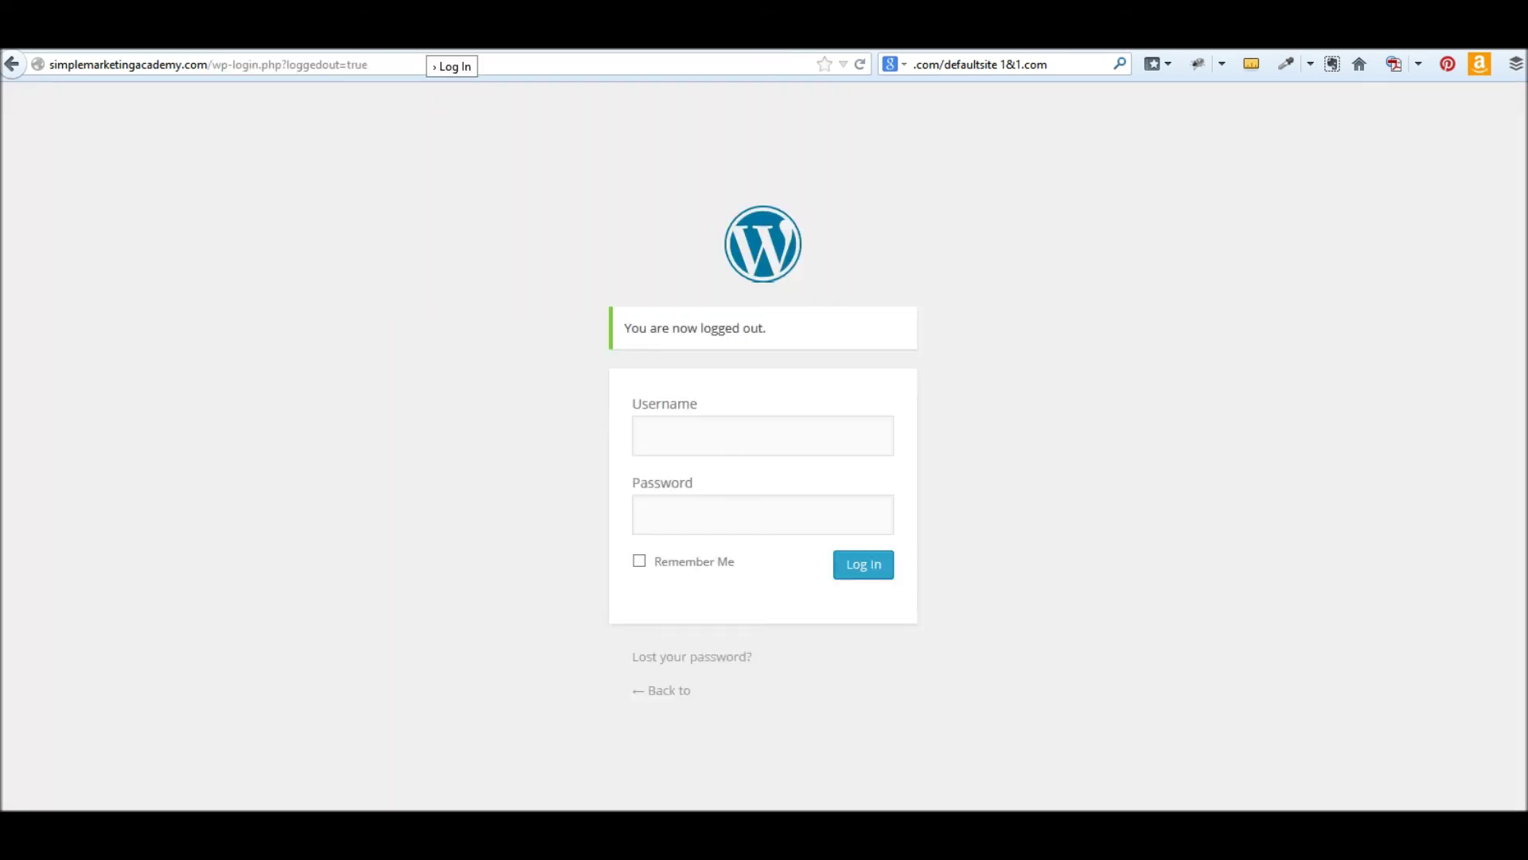
click(351, 830)
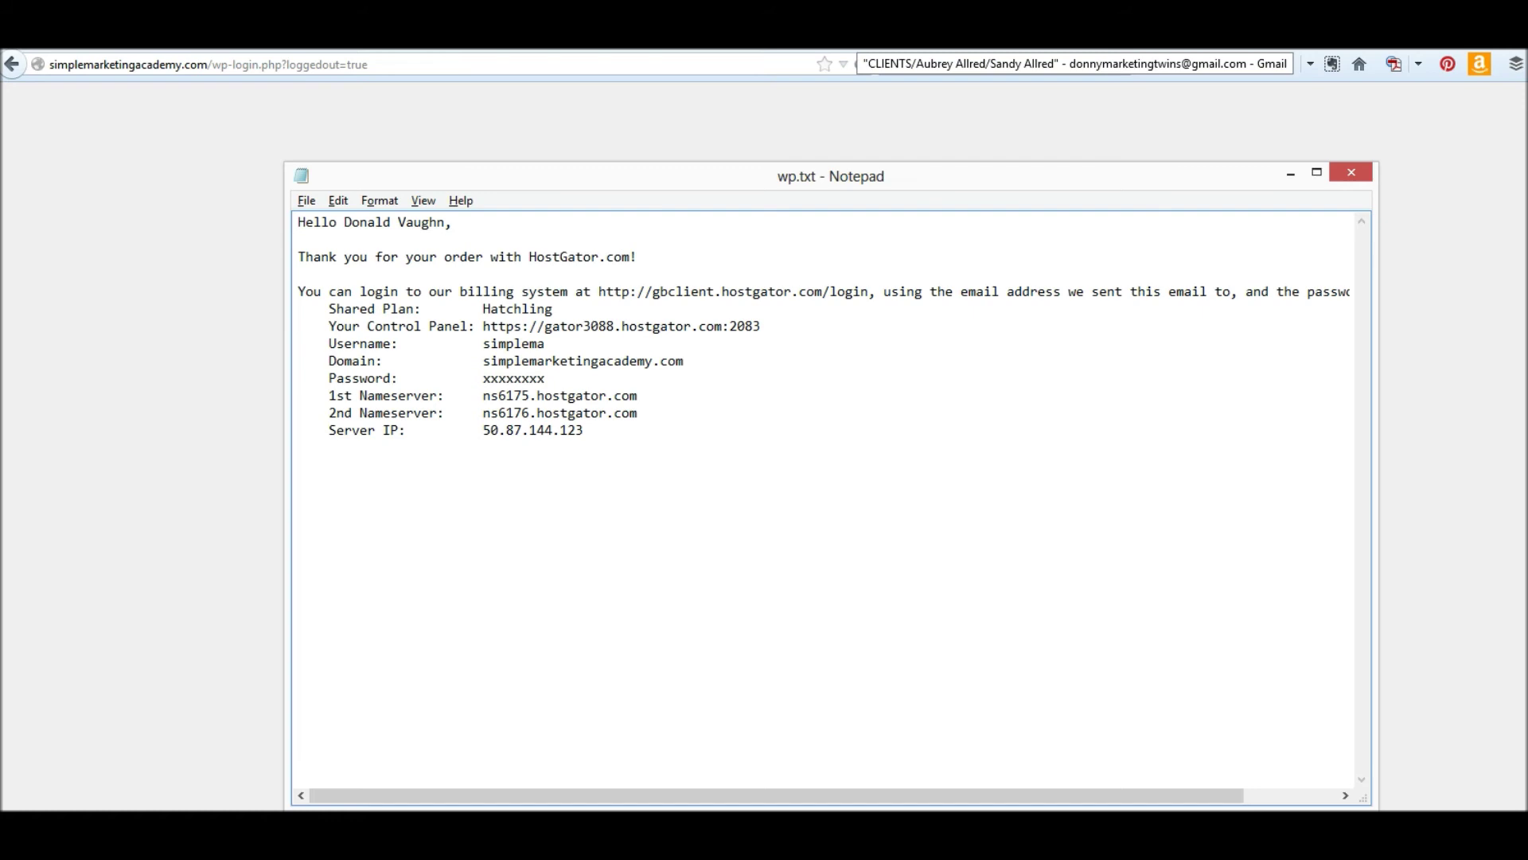
- Review the HostGator account details in the Notepad hosting notes
click(808, 409)
click(420, 147)
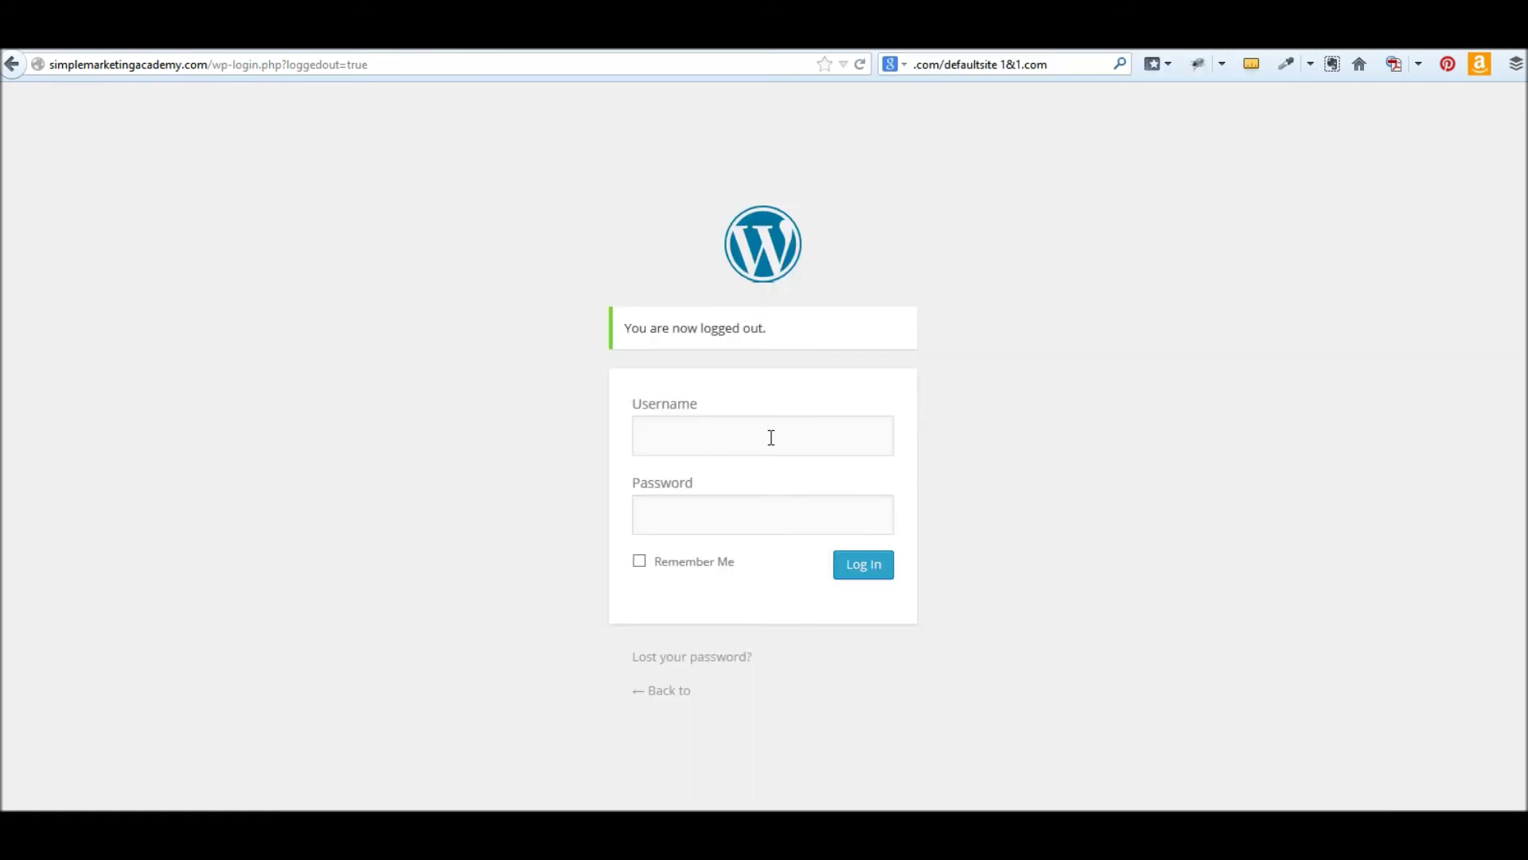
key(alt+Tab)
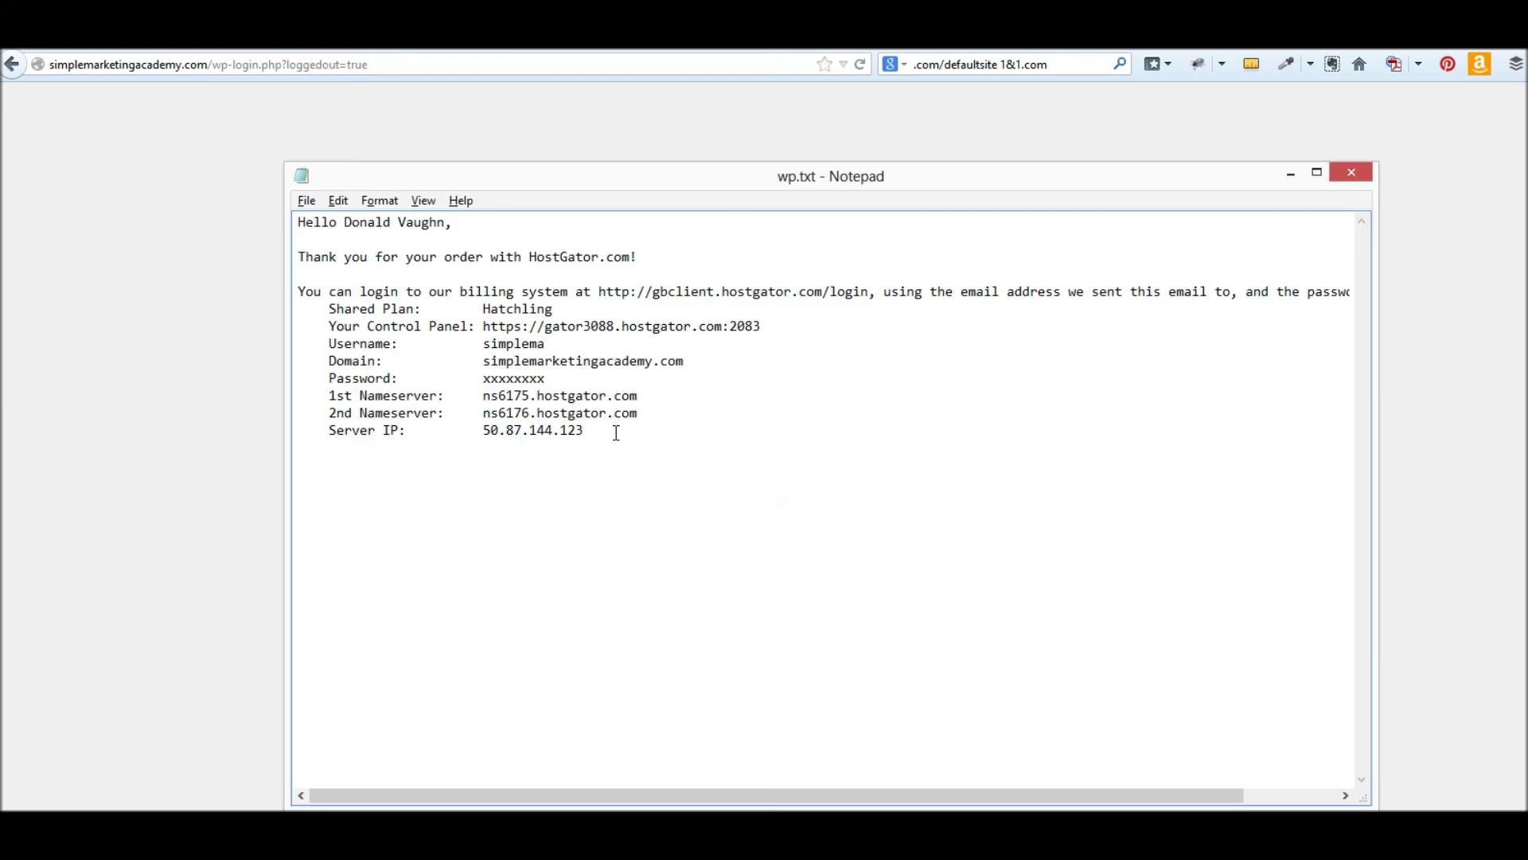
drag(615, 438, 555, 430)
click(676, 480)
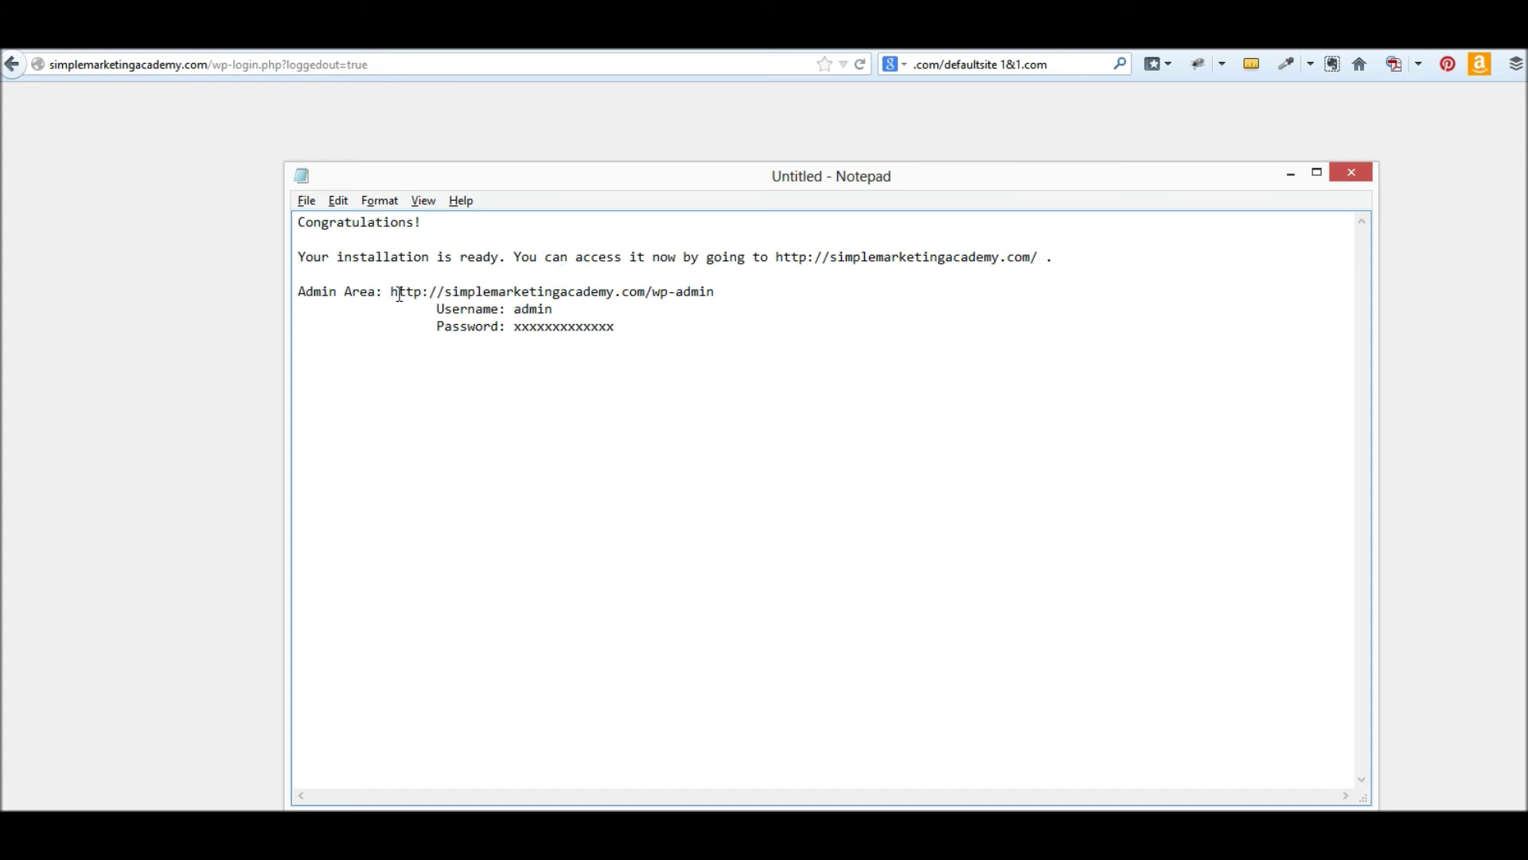
drag(392, 291, 716, 291)
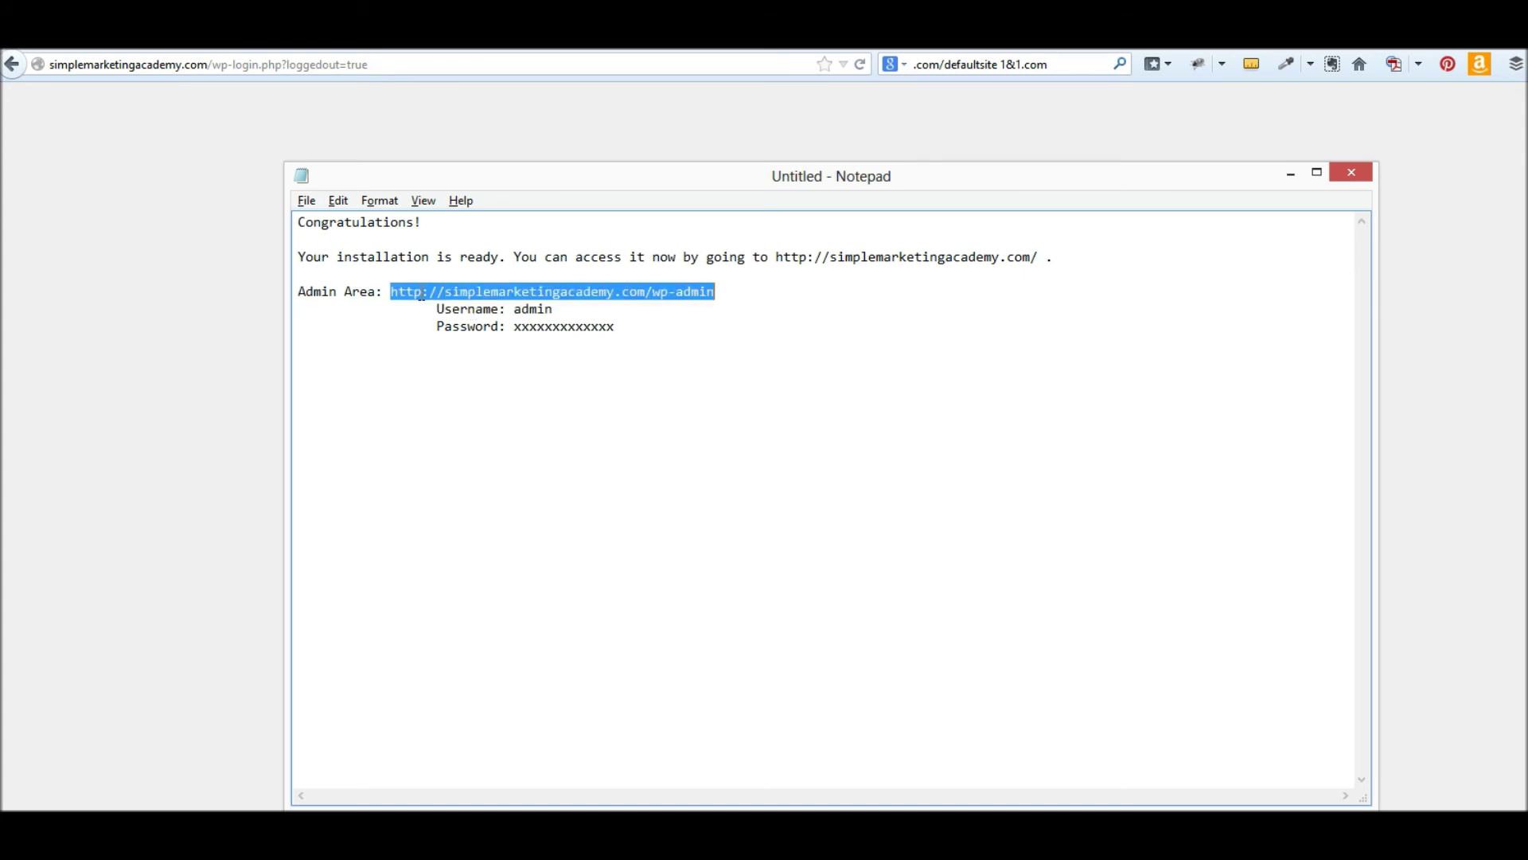
click(421, 293)
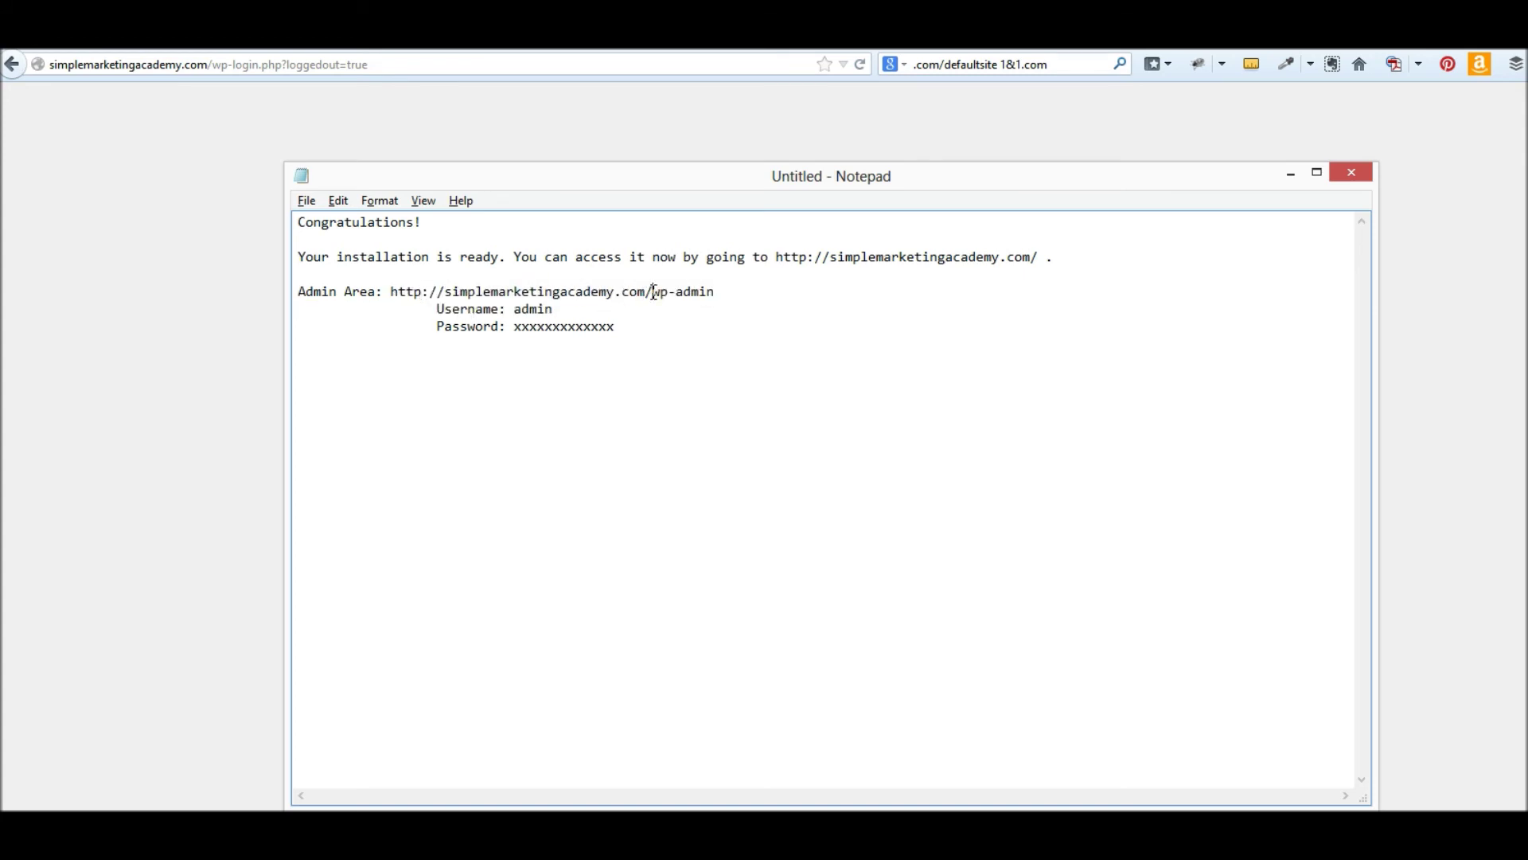
drag(645, 292, 721, 295)
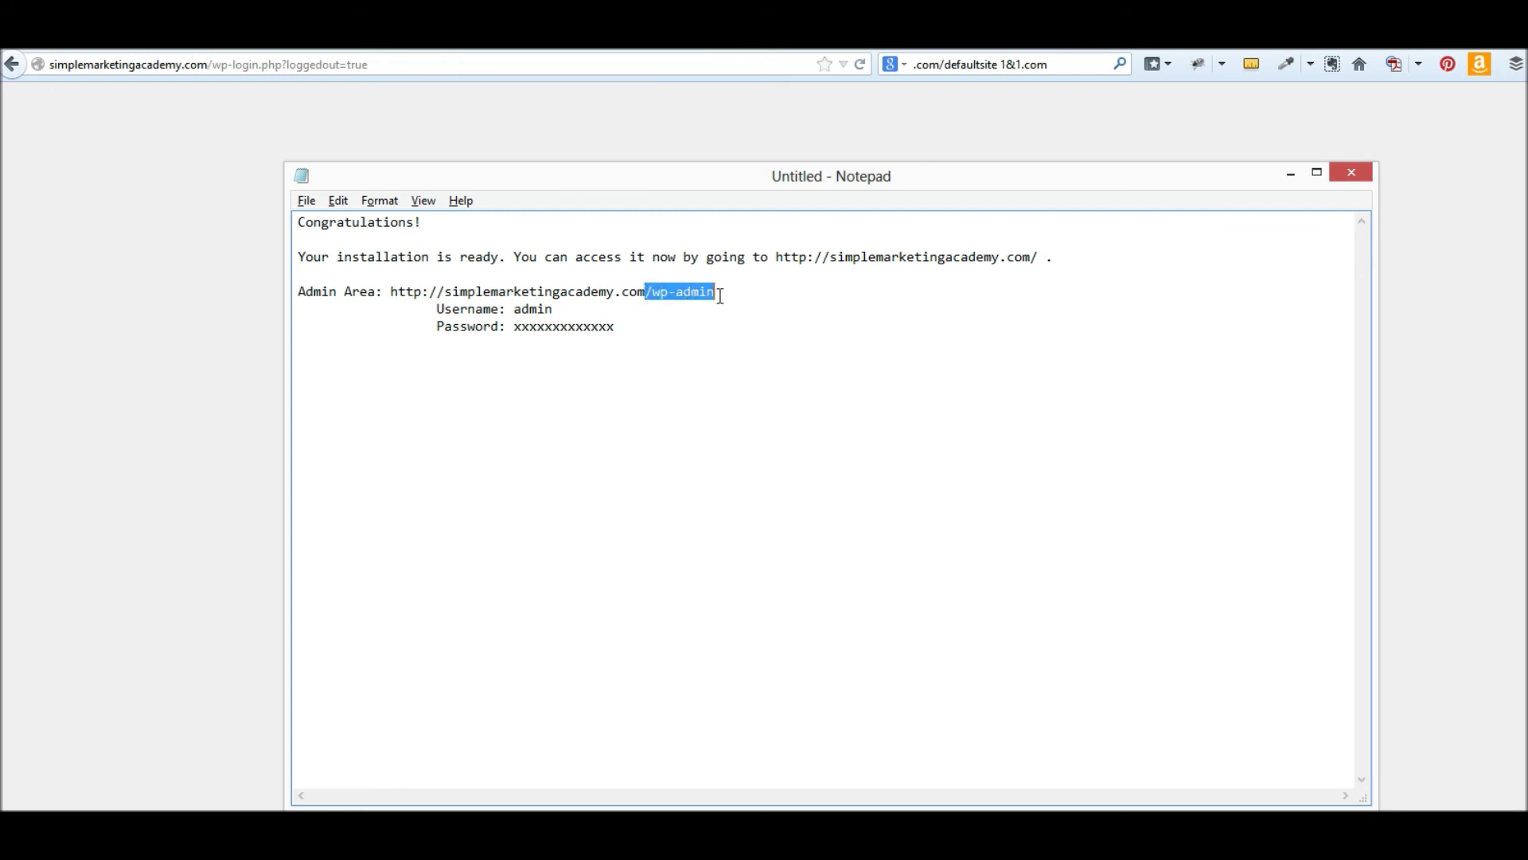
click(872, 311)
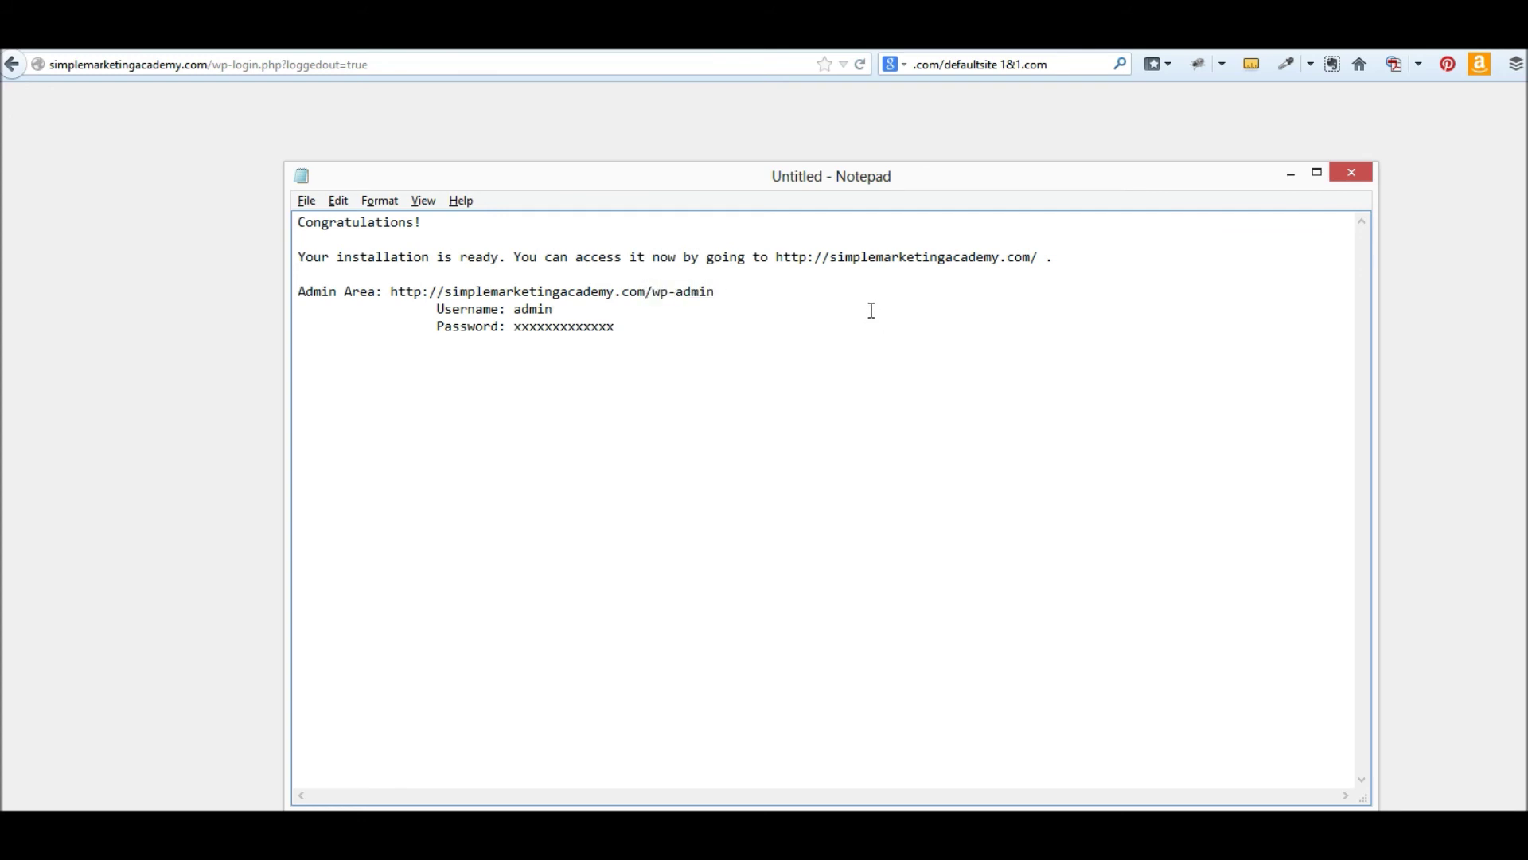
drag(651, 292, 716, 292)
click(556, 308)
drag(556, 309, 514, 311)
- Log in to the WordPress admin with the saved admin username, keeping Remember Me ticked
click(575, 108)
click(675, 429)
text(a)
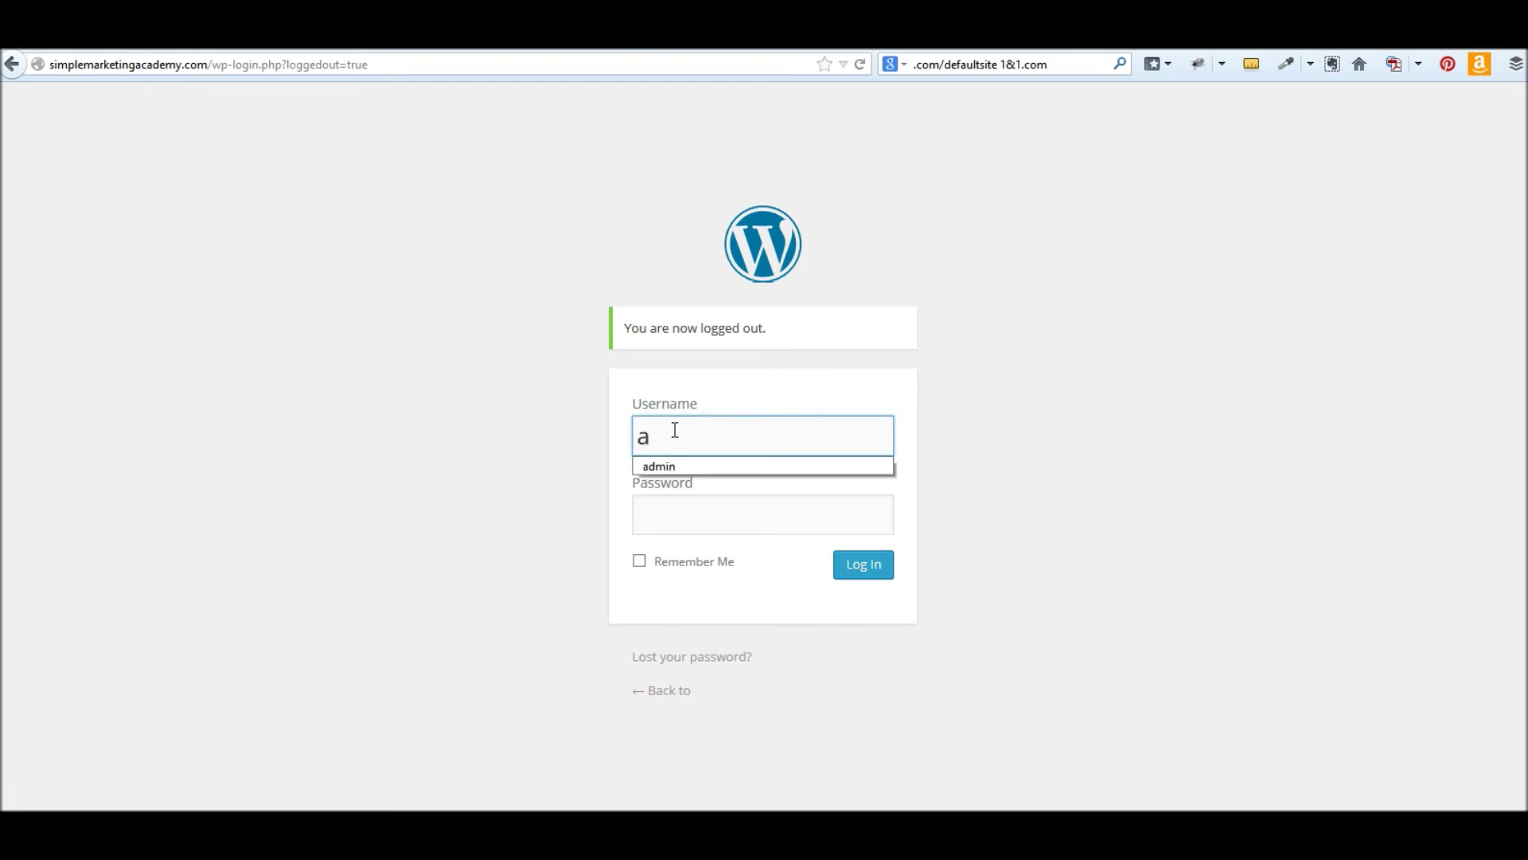
click(672, 463)
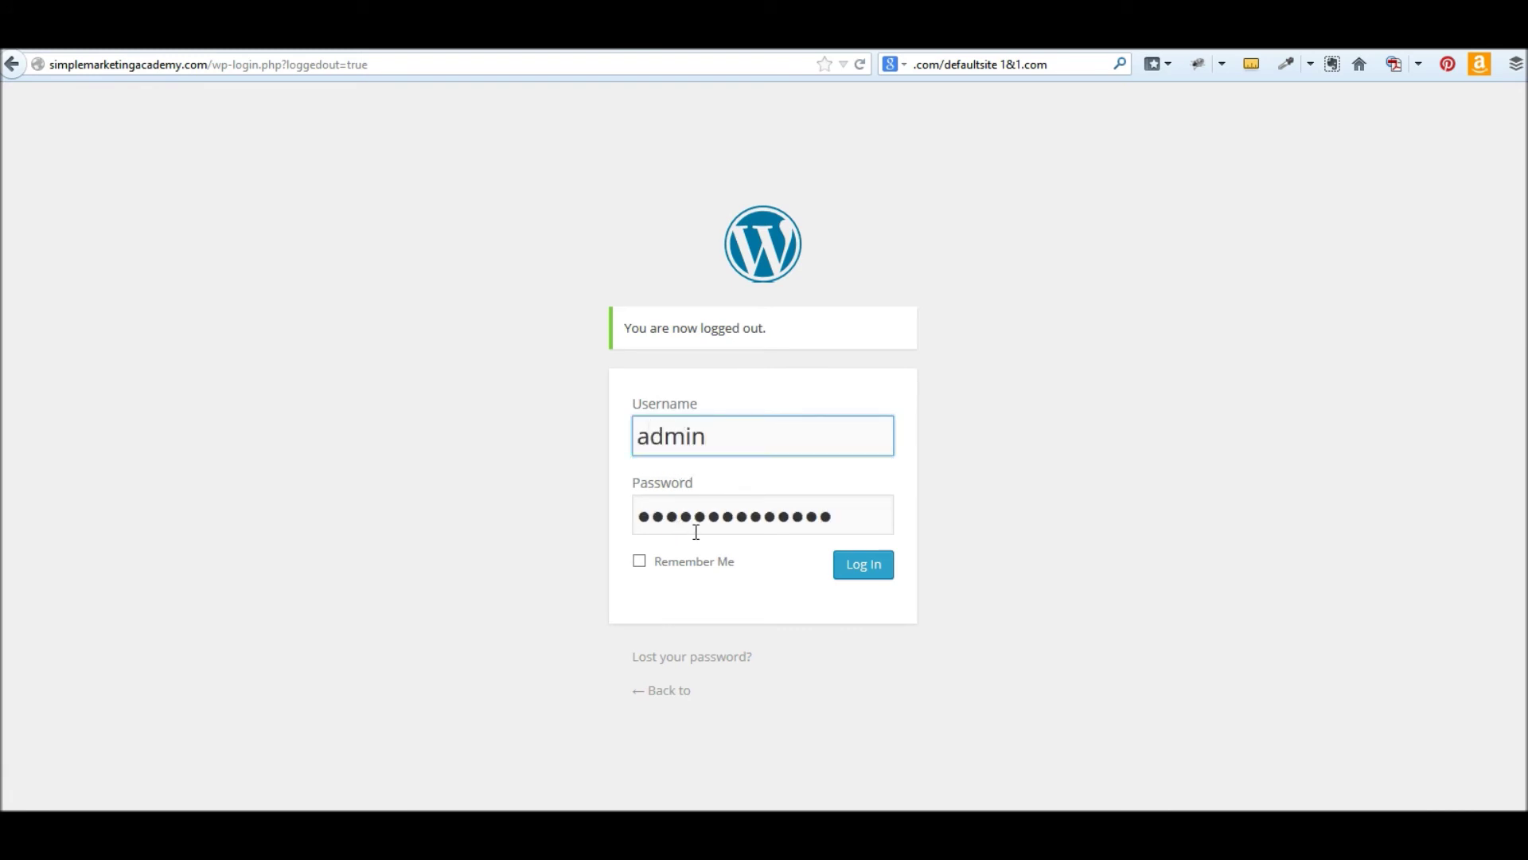
click(694, 562)
click(856, 573)
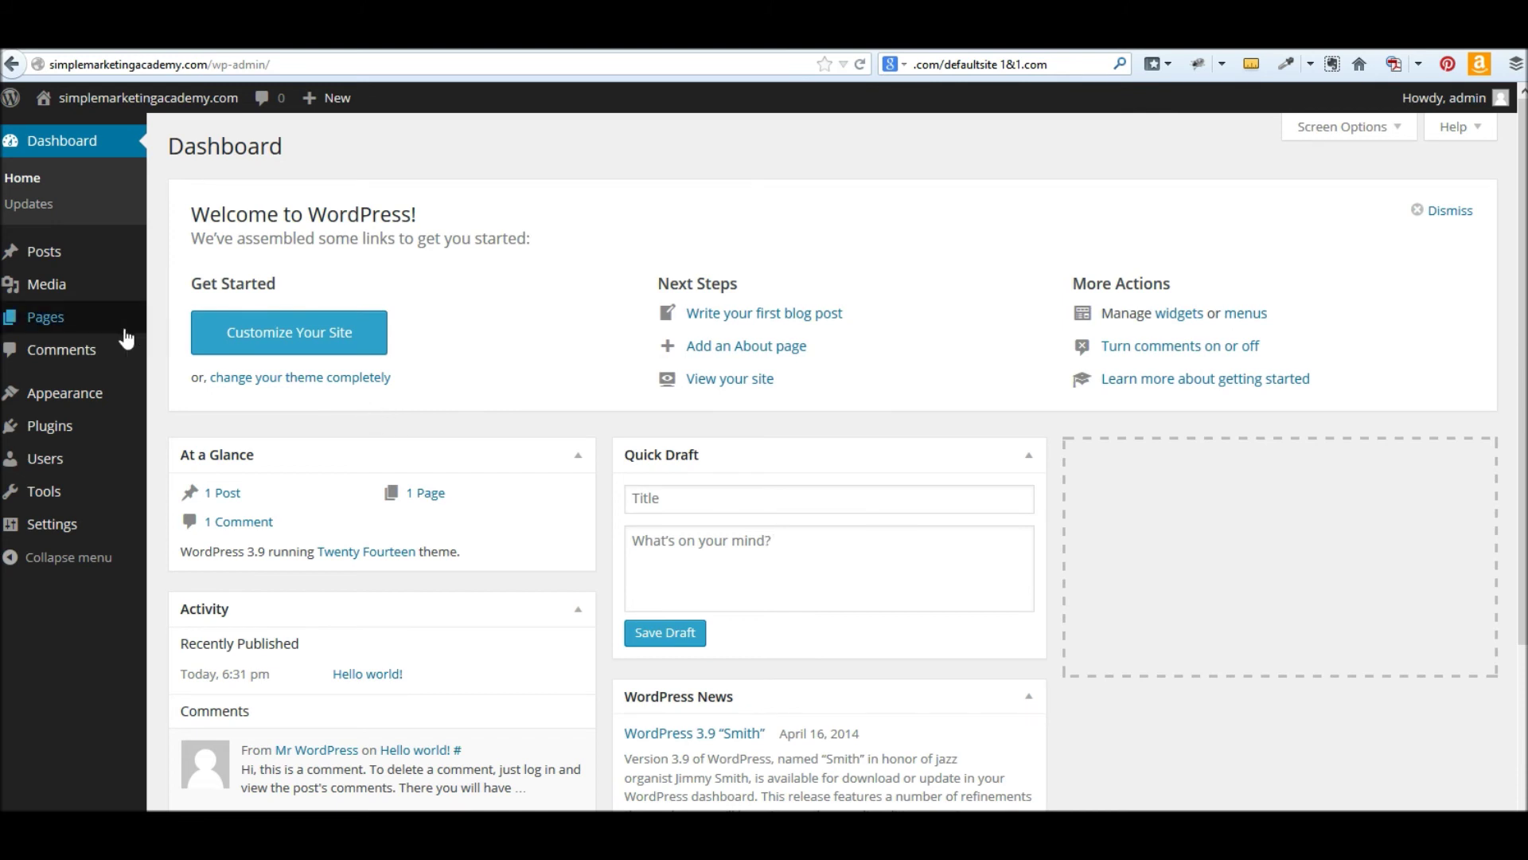
mouse_move(91, 397)
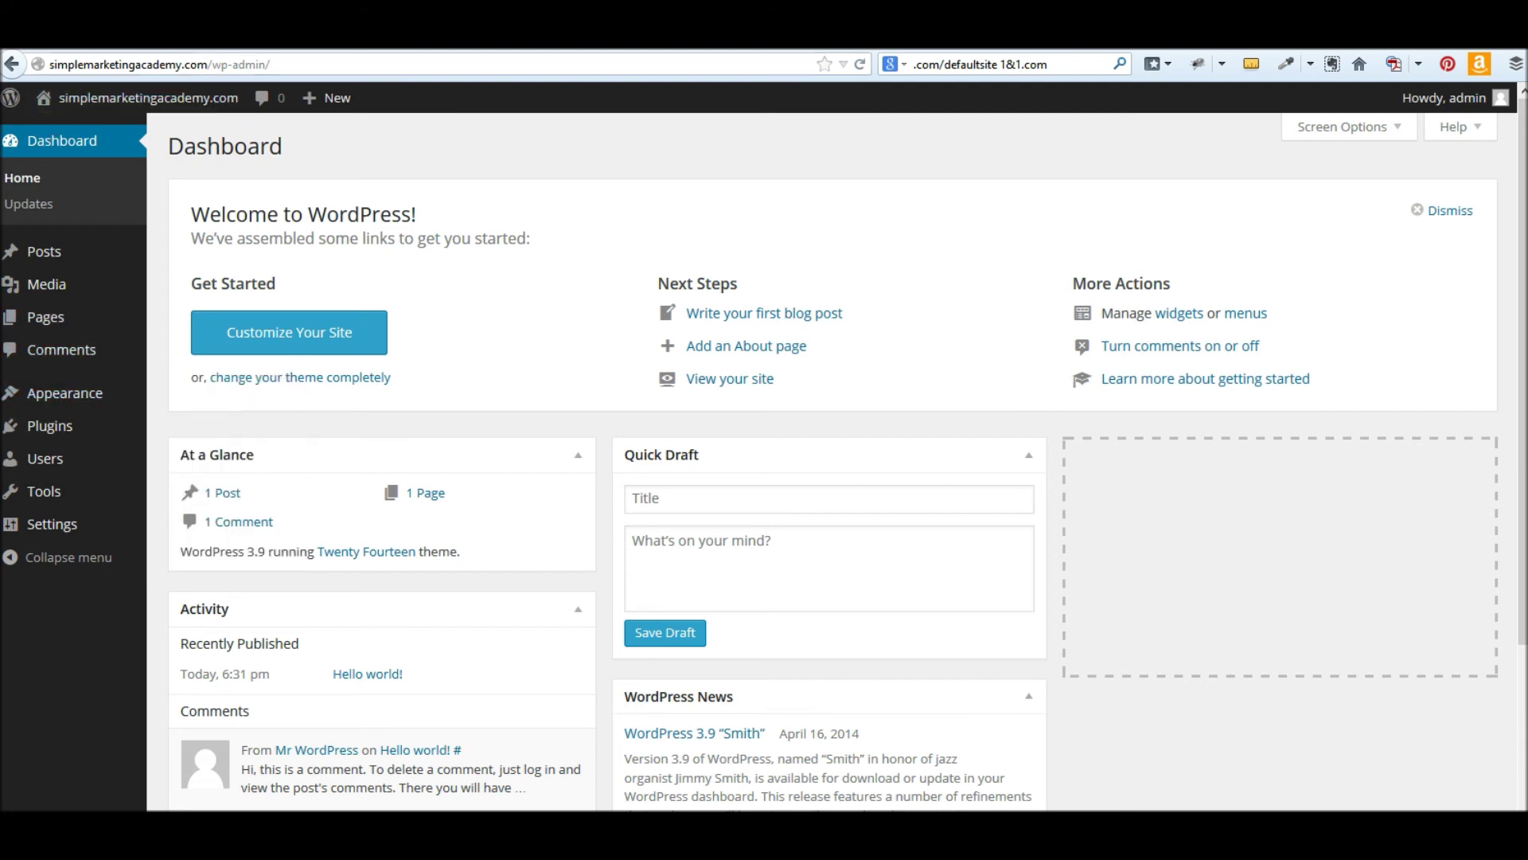
key(ctrl+Tab)
mouse_move(77, 398)
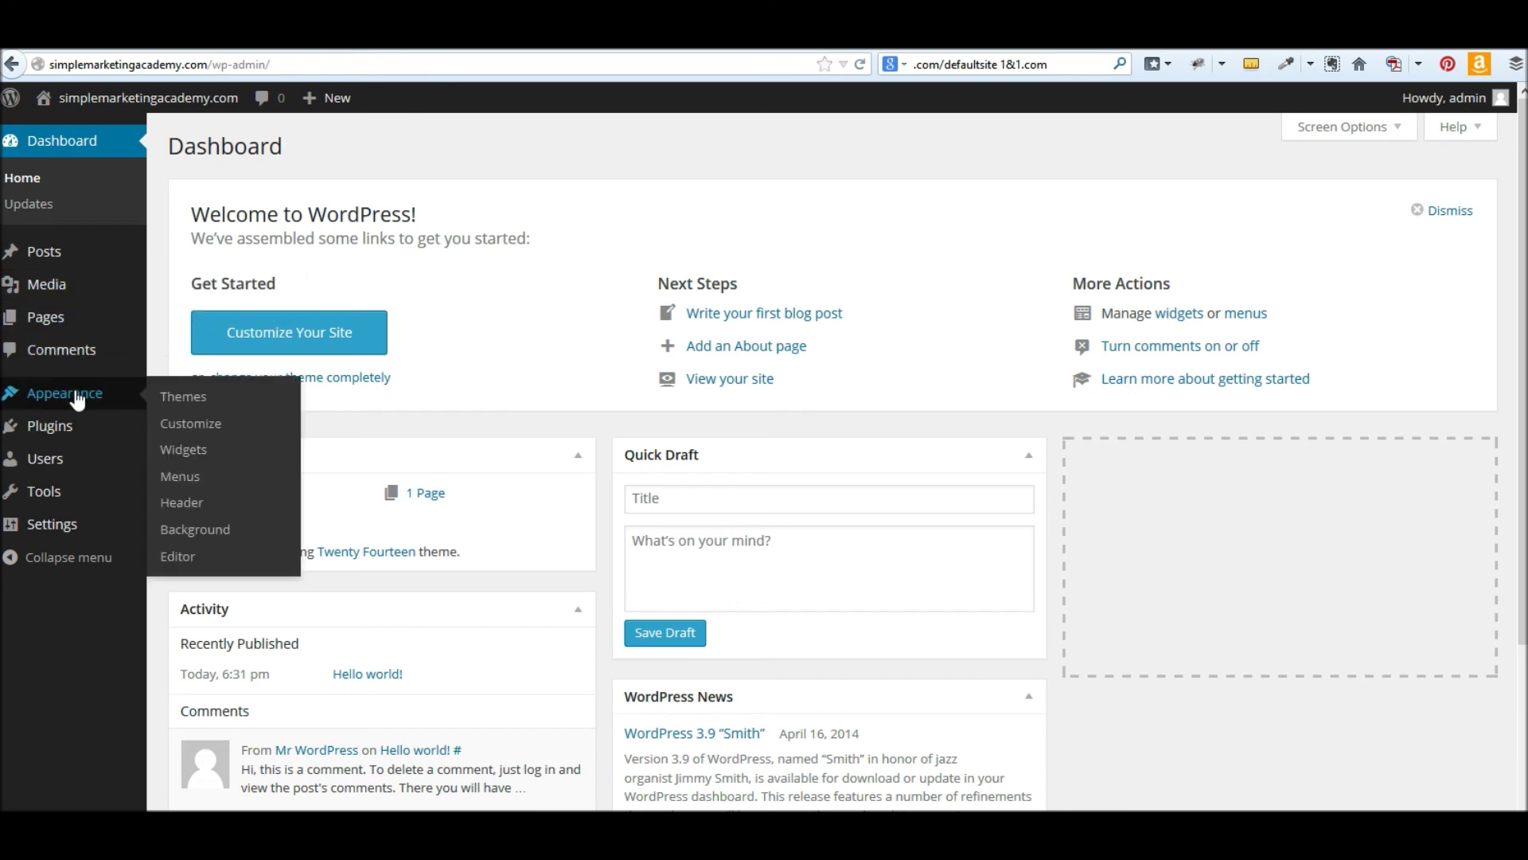
- Go to Appearance > Themes and open the Add New theme catalogue
click(168, 398)
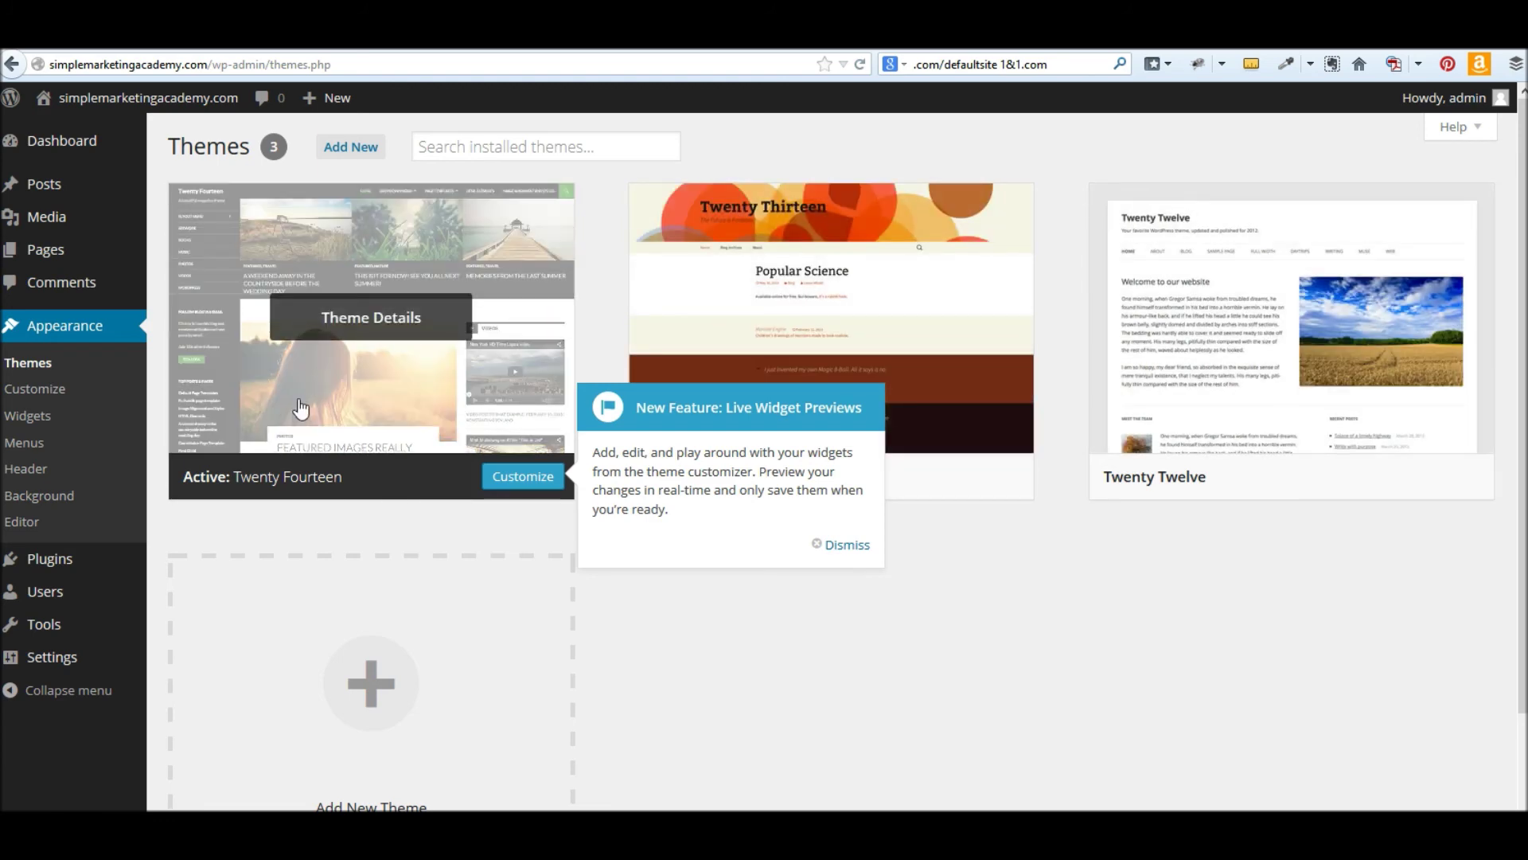
click(367, 671)
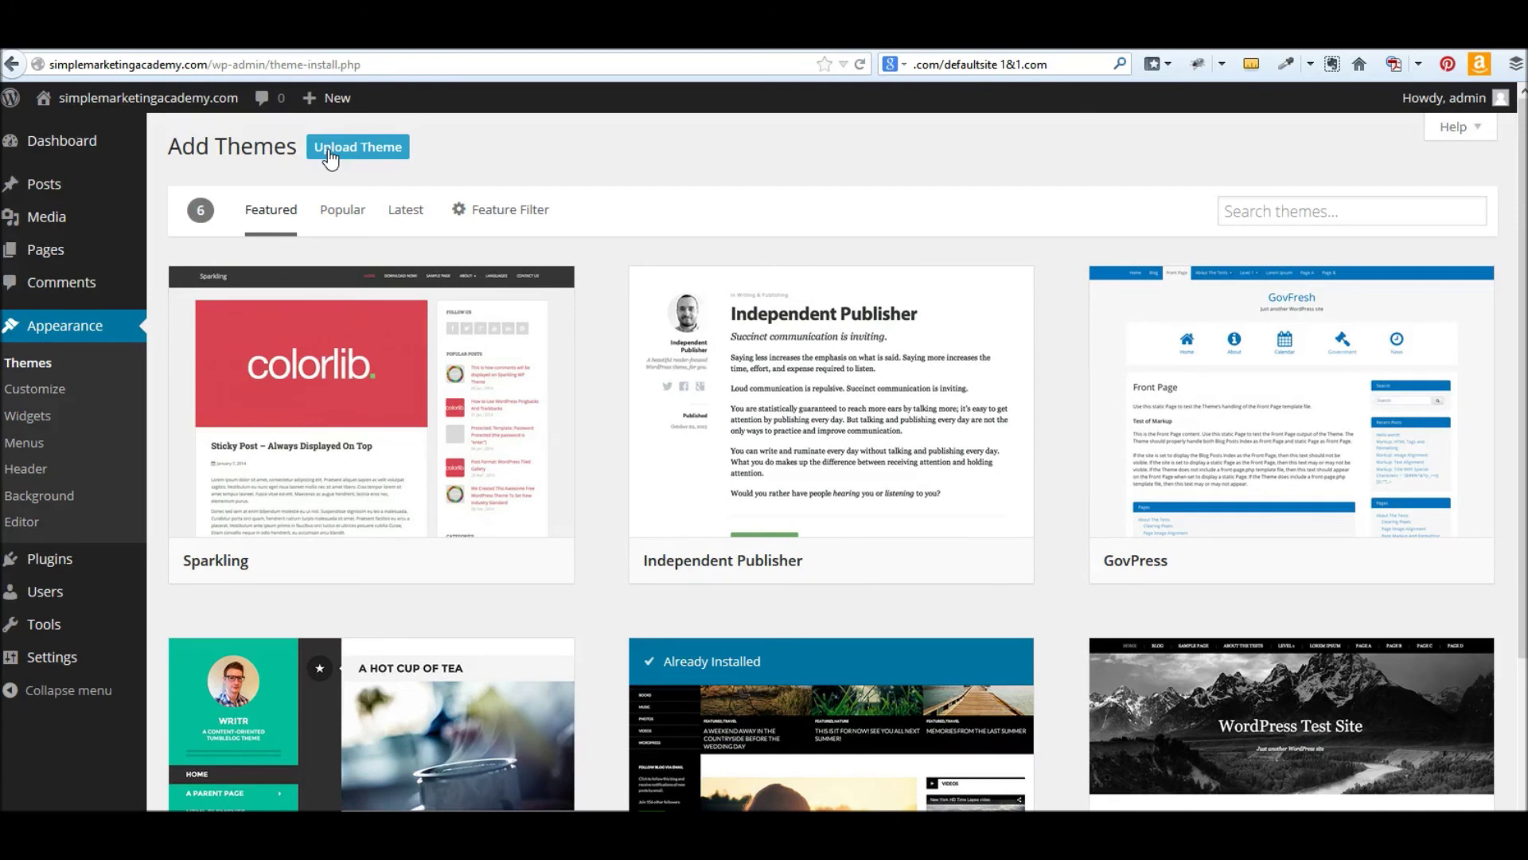
- Install and activate the Sparkling theme, then go back to the Themes page
mouse_move(389, 464)
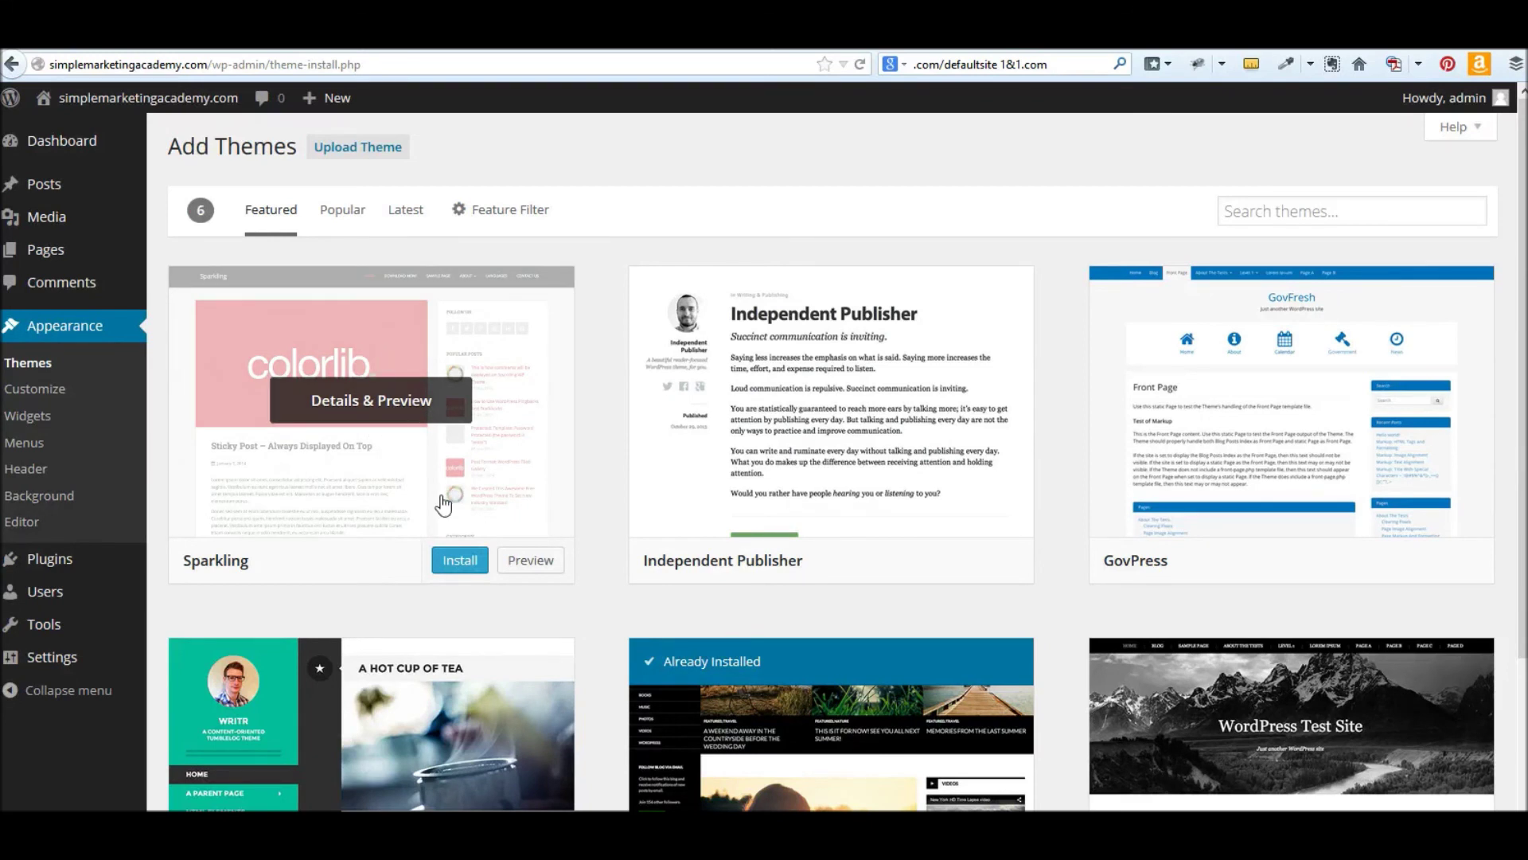
click(460, 562)
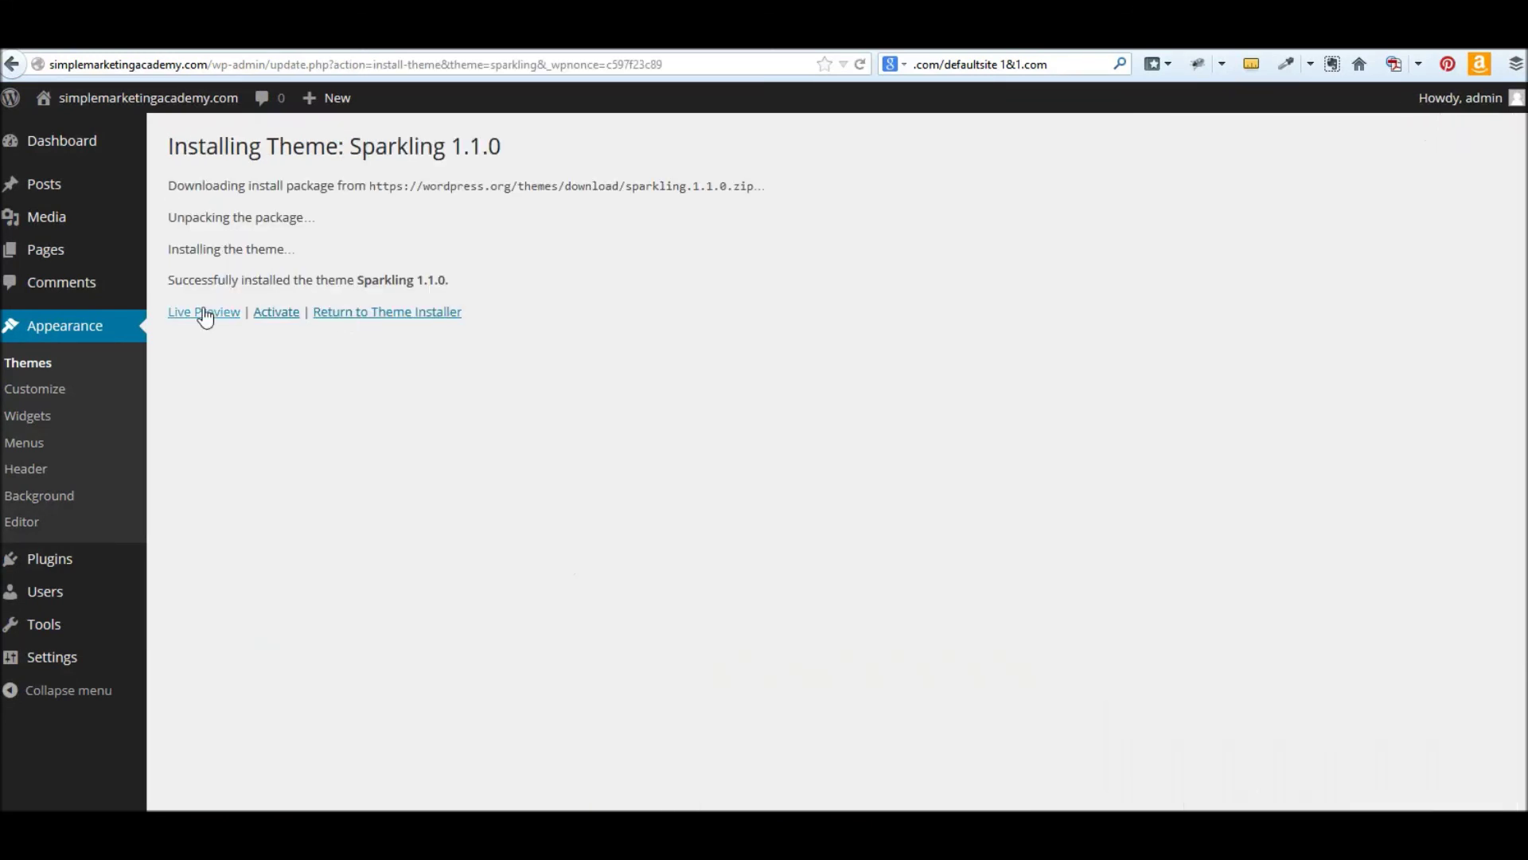
click(271, 314)
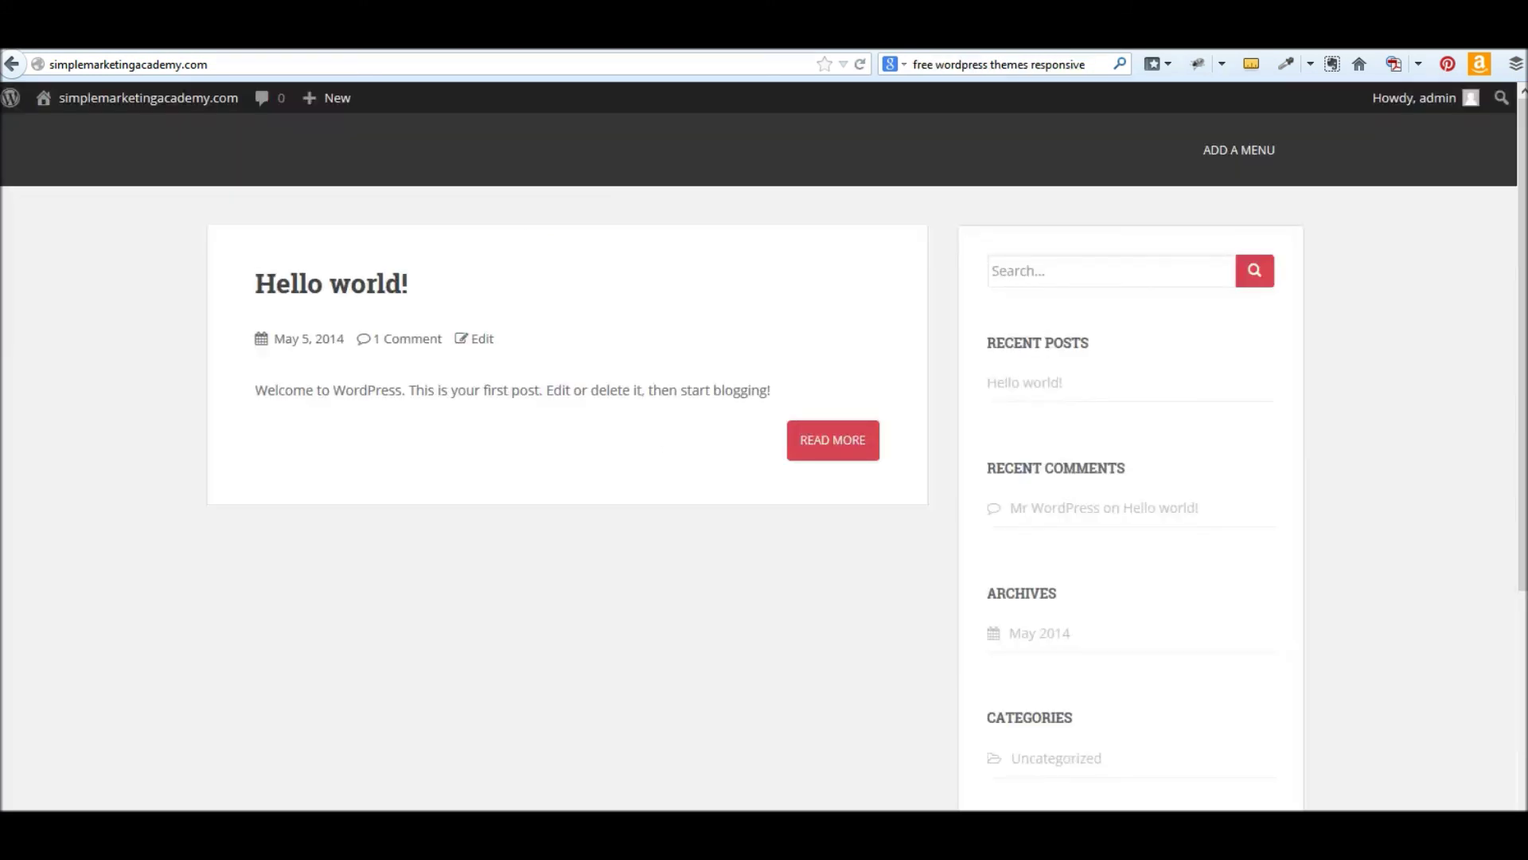
click(422, 38)
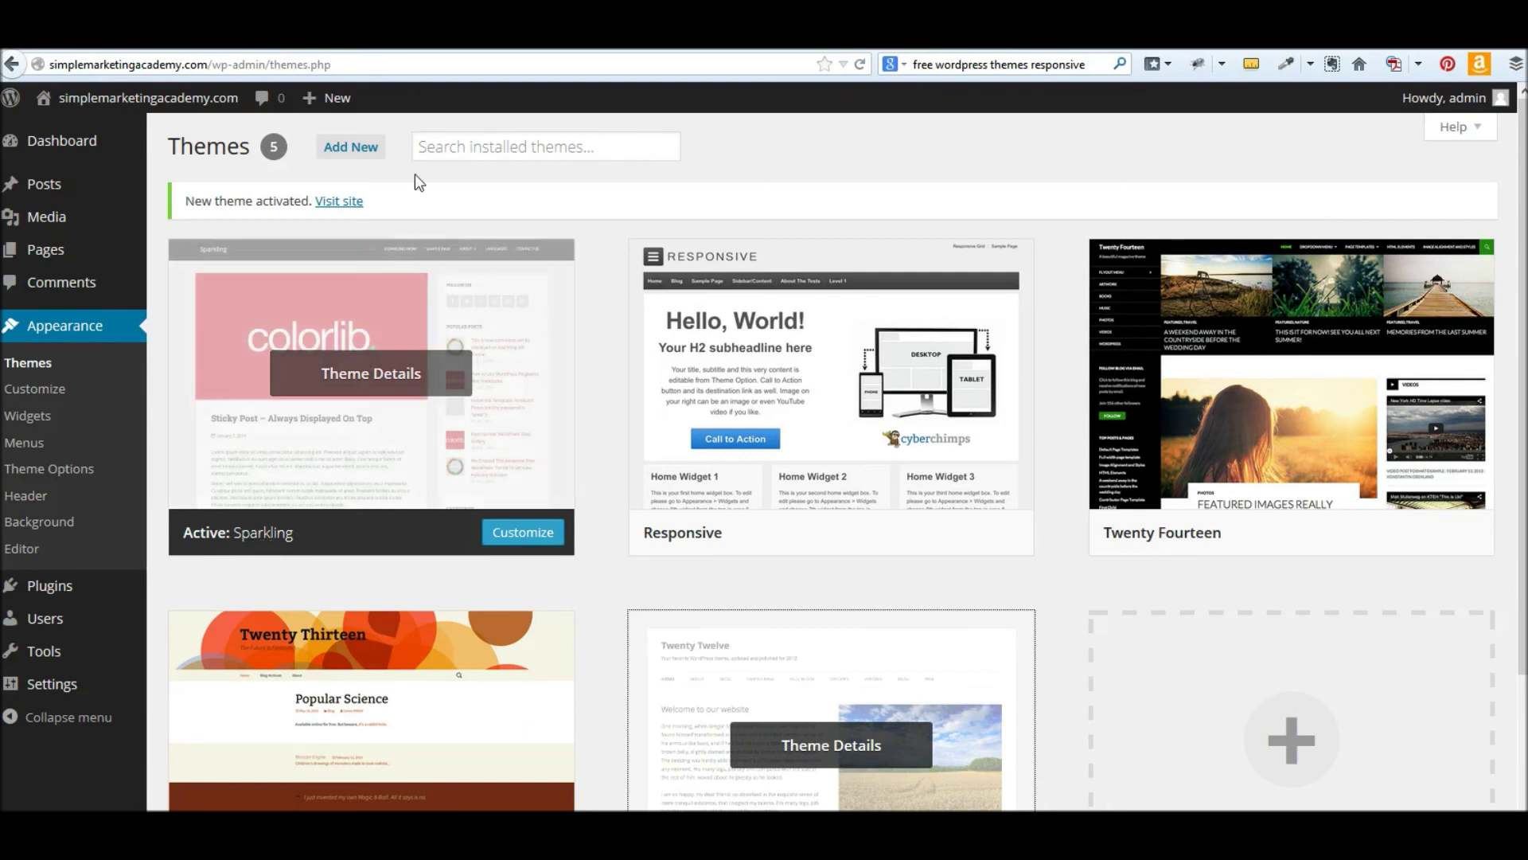
click(339, 200)
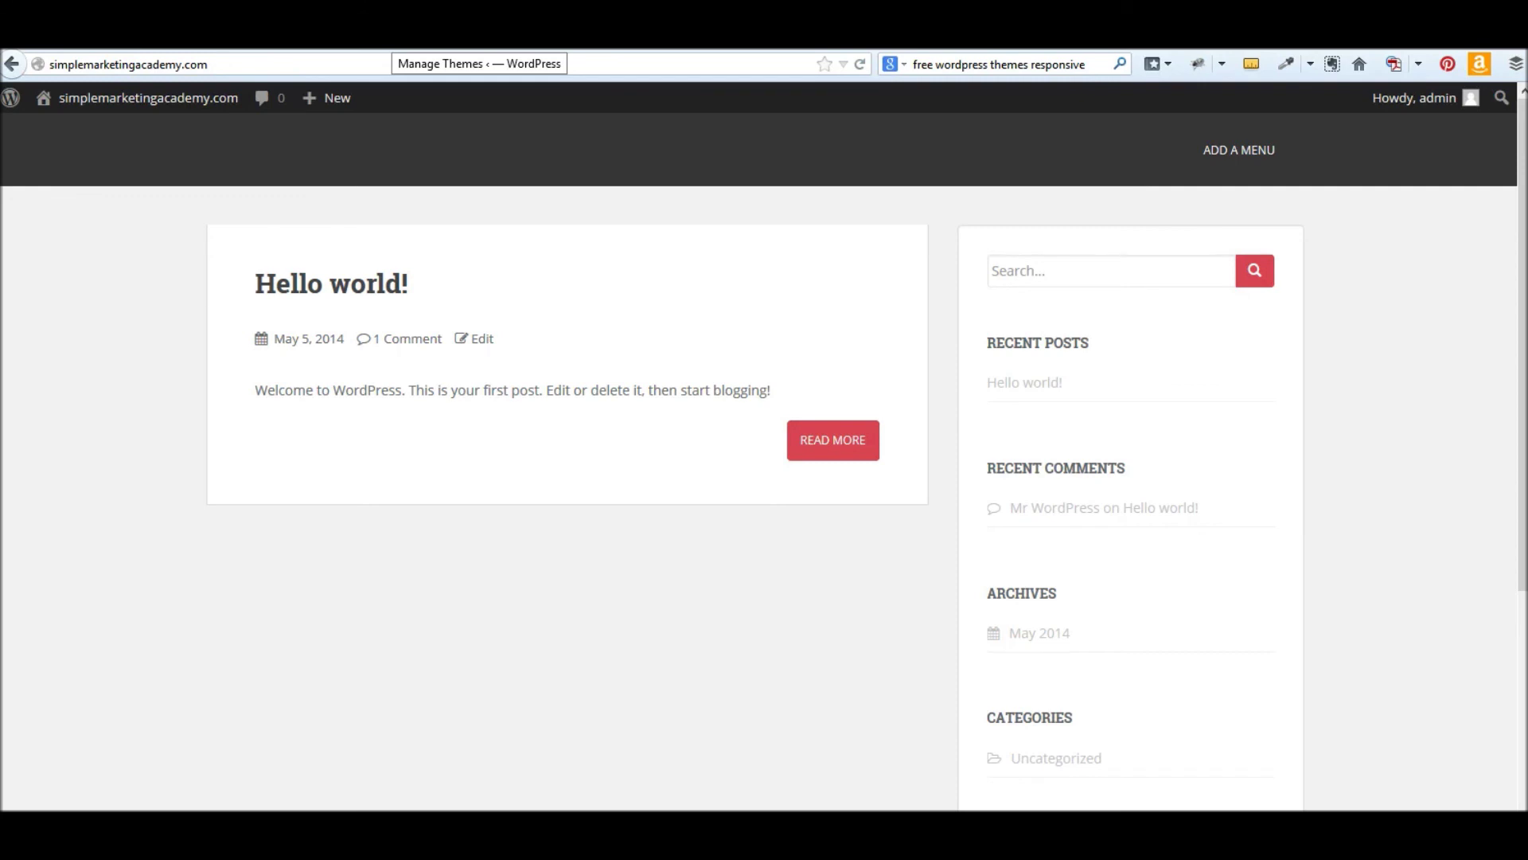
click(477, 36)
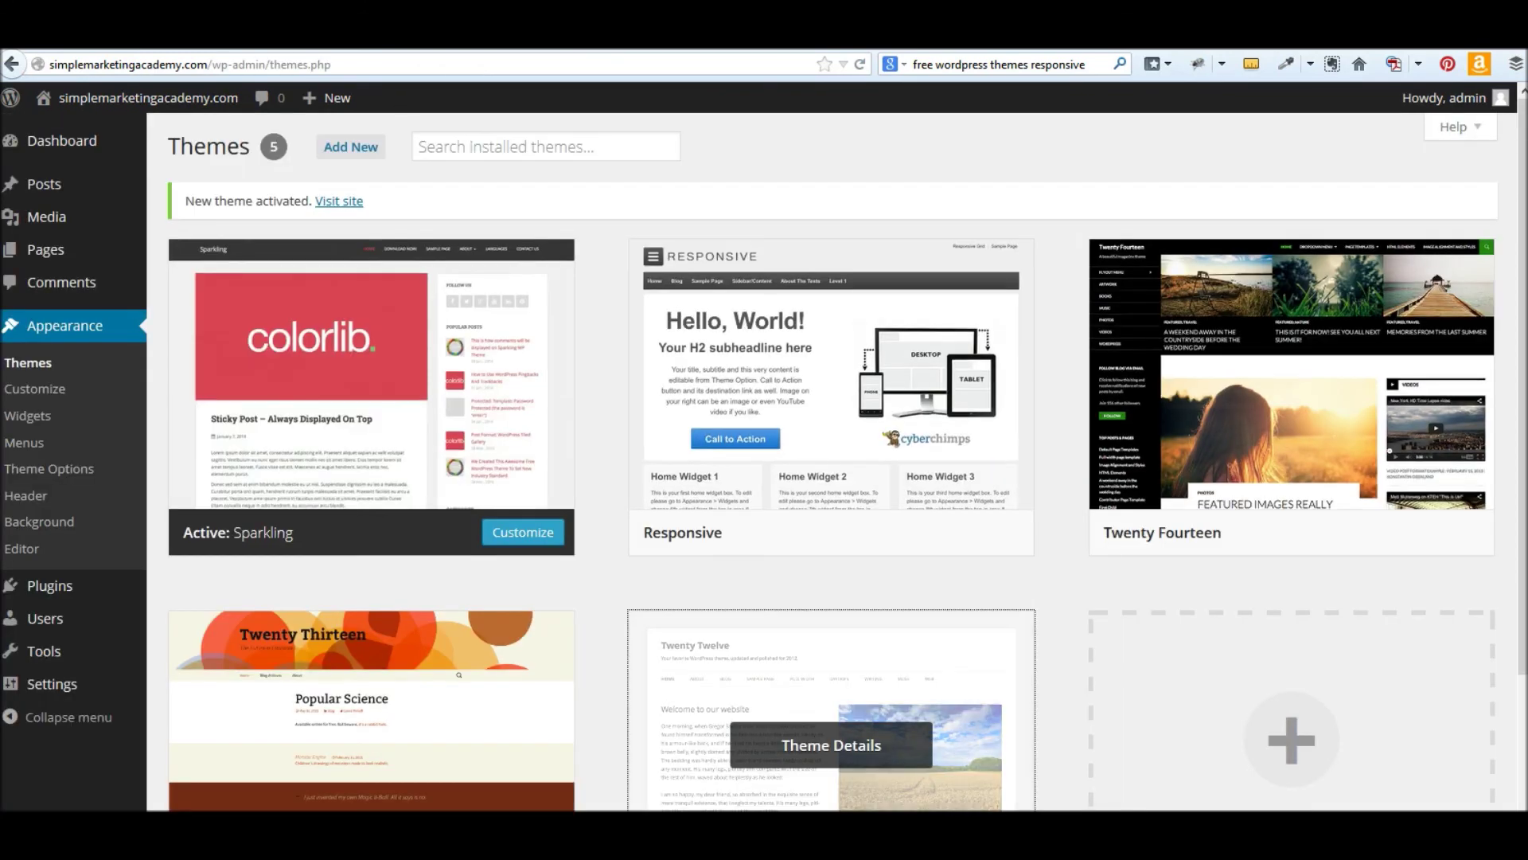
click(371, 159)
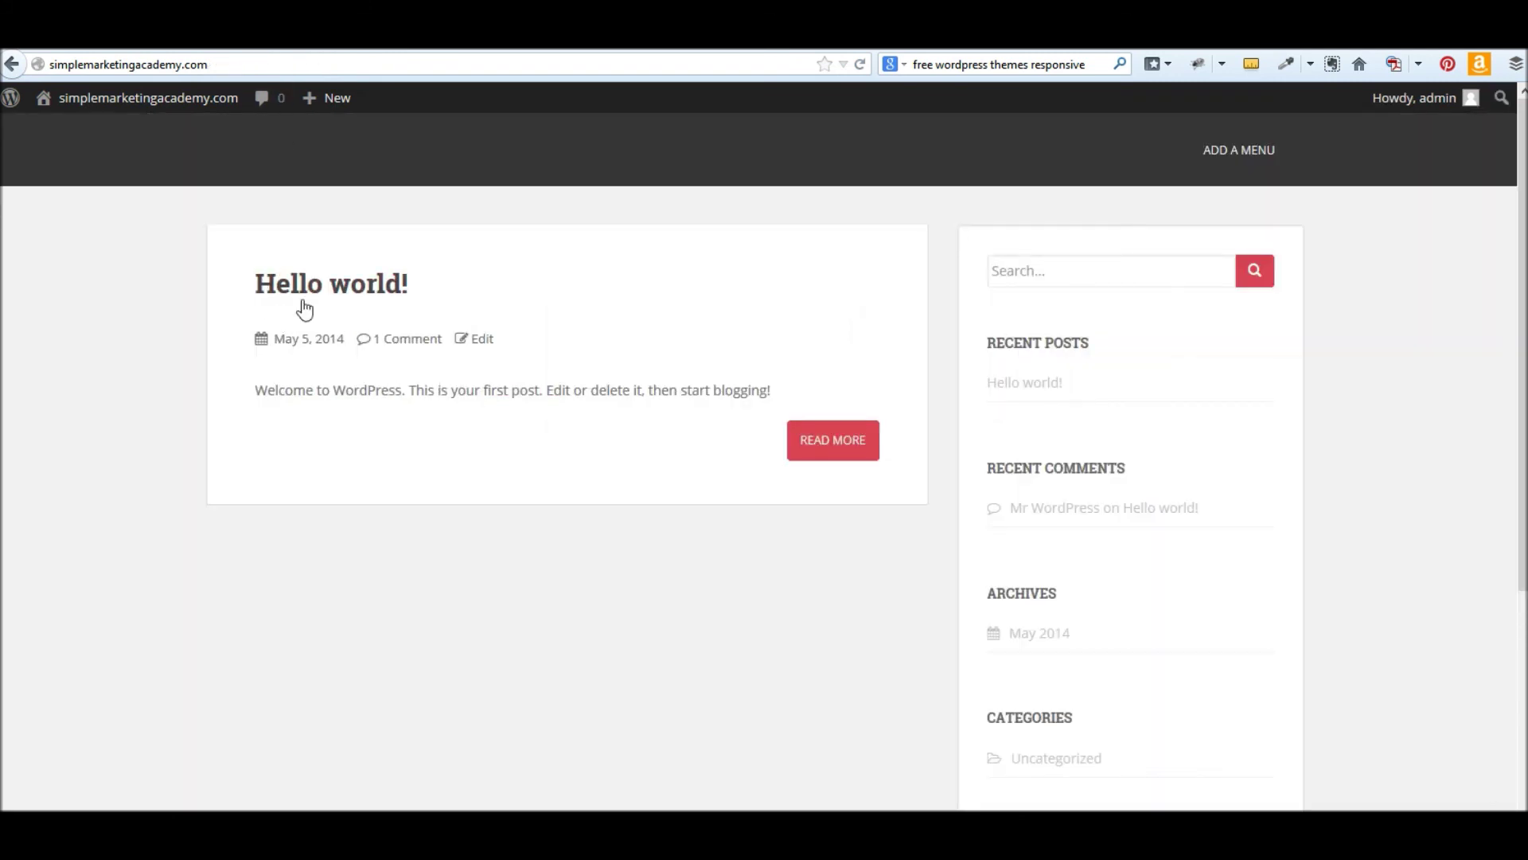
click(382, 39)
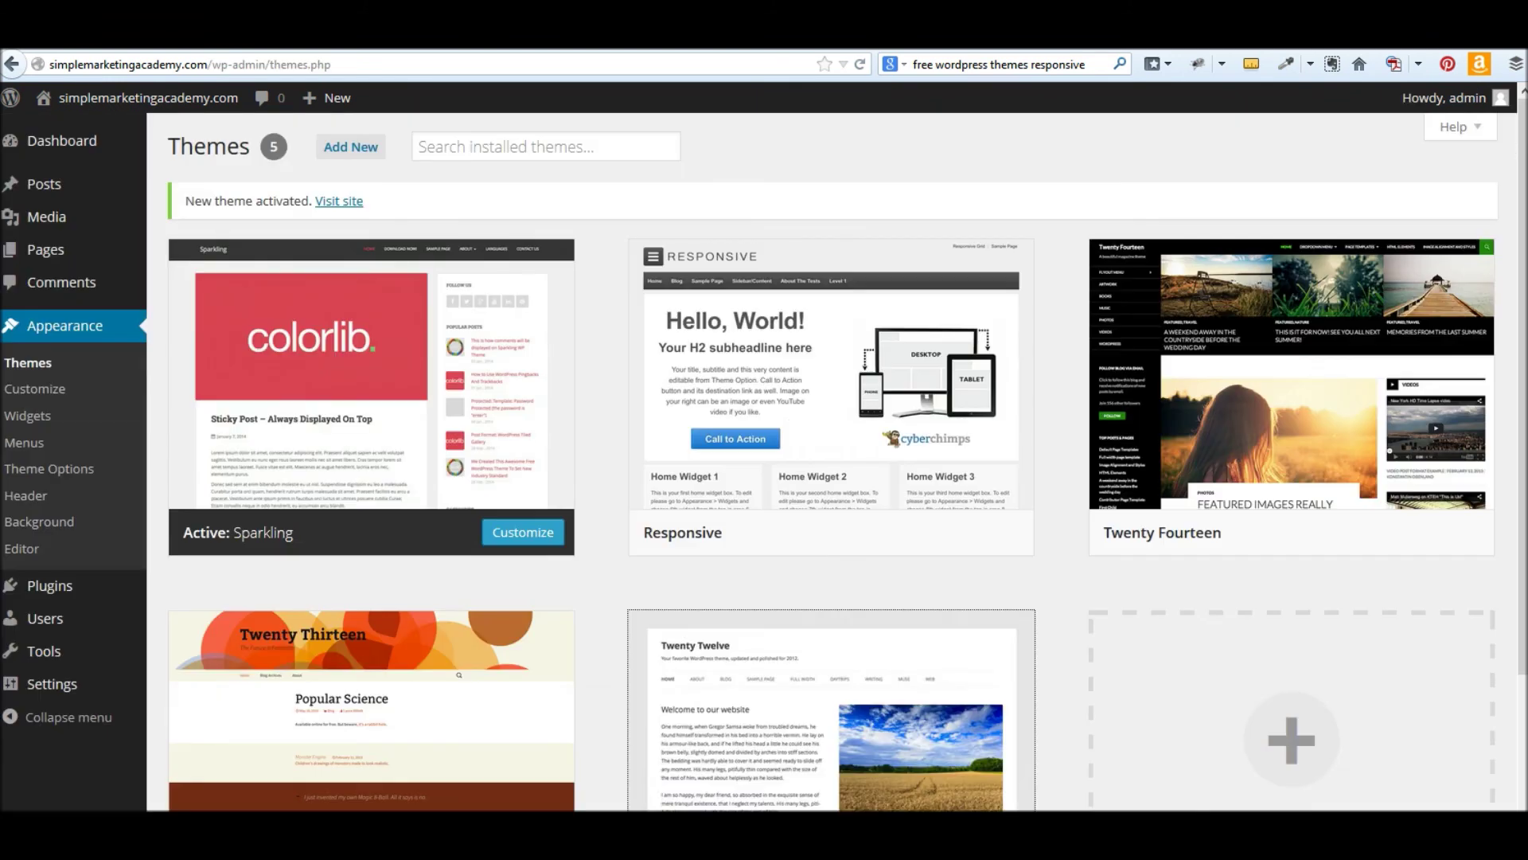
click(348, 146)
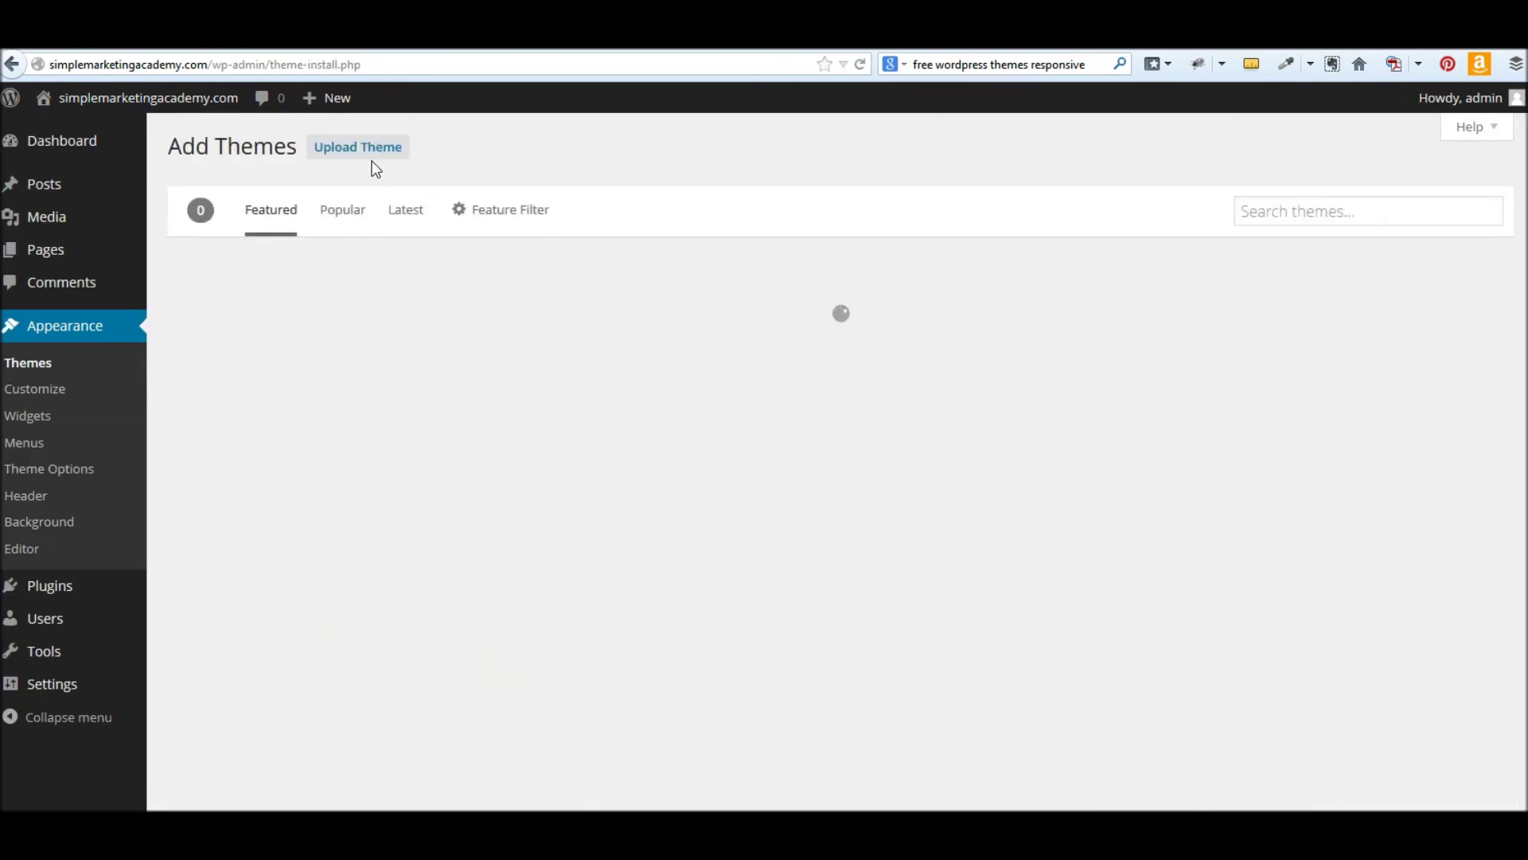
- Upload response.1.1.8.zip, install and activate the Response theme, and dismiss the PressTrends prompt
click(362, 148)
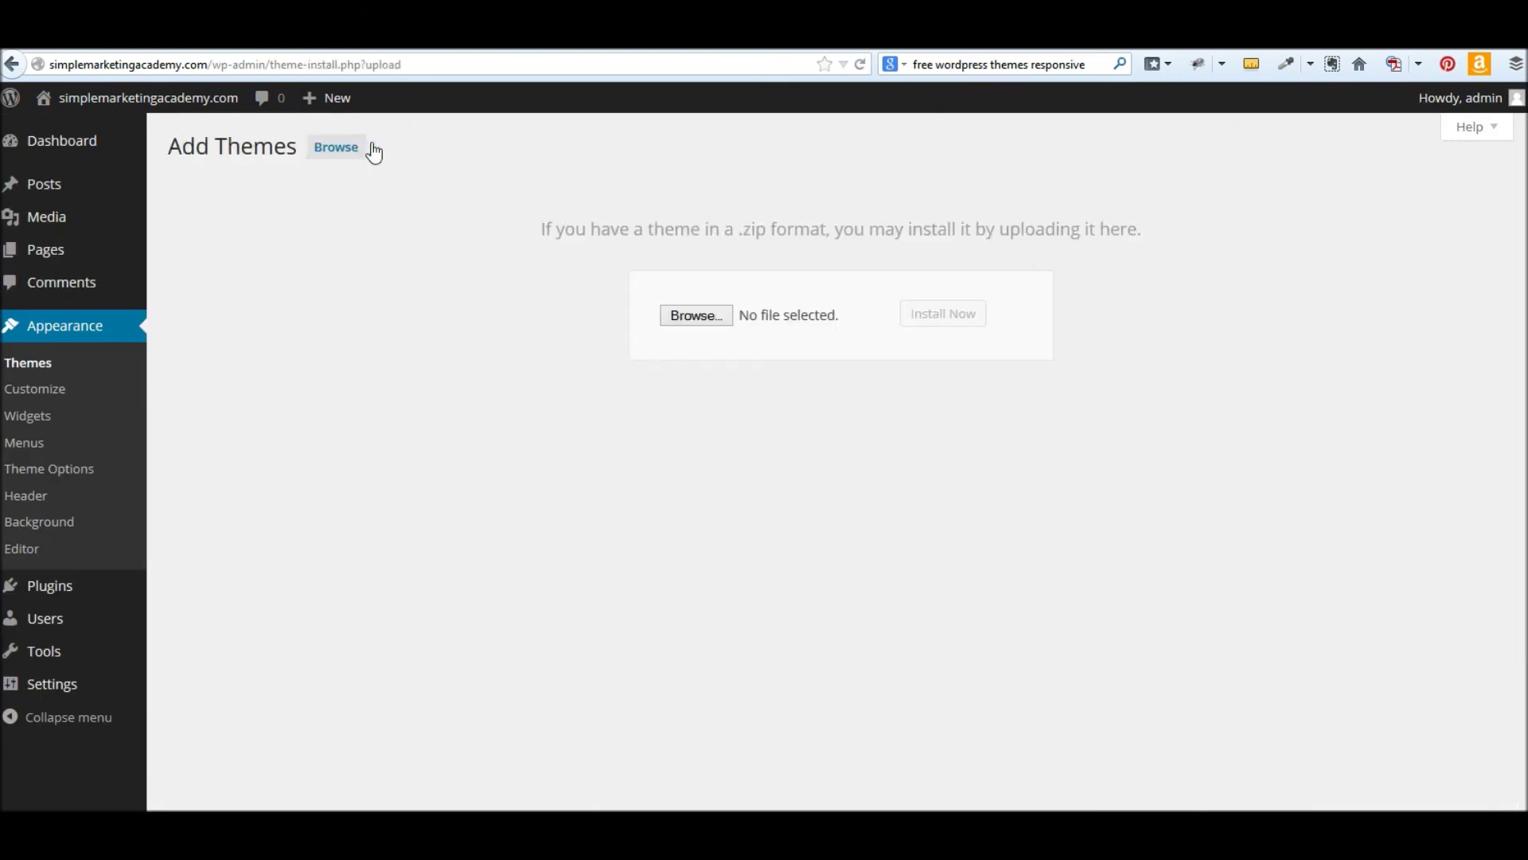
click(691, 316)
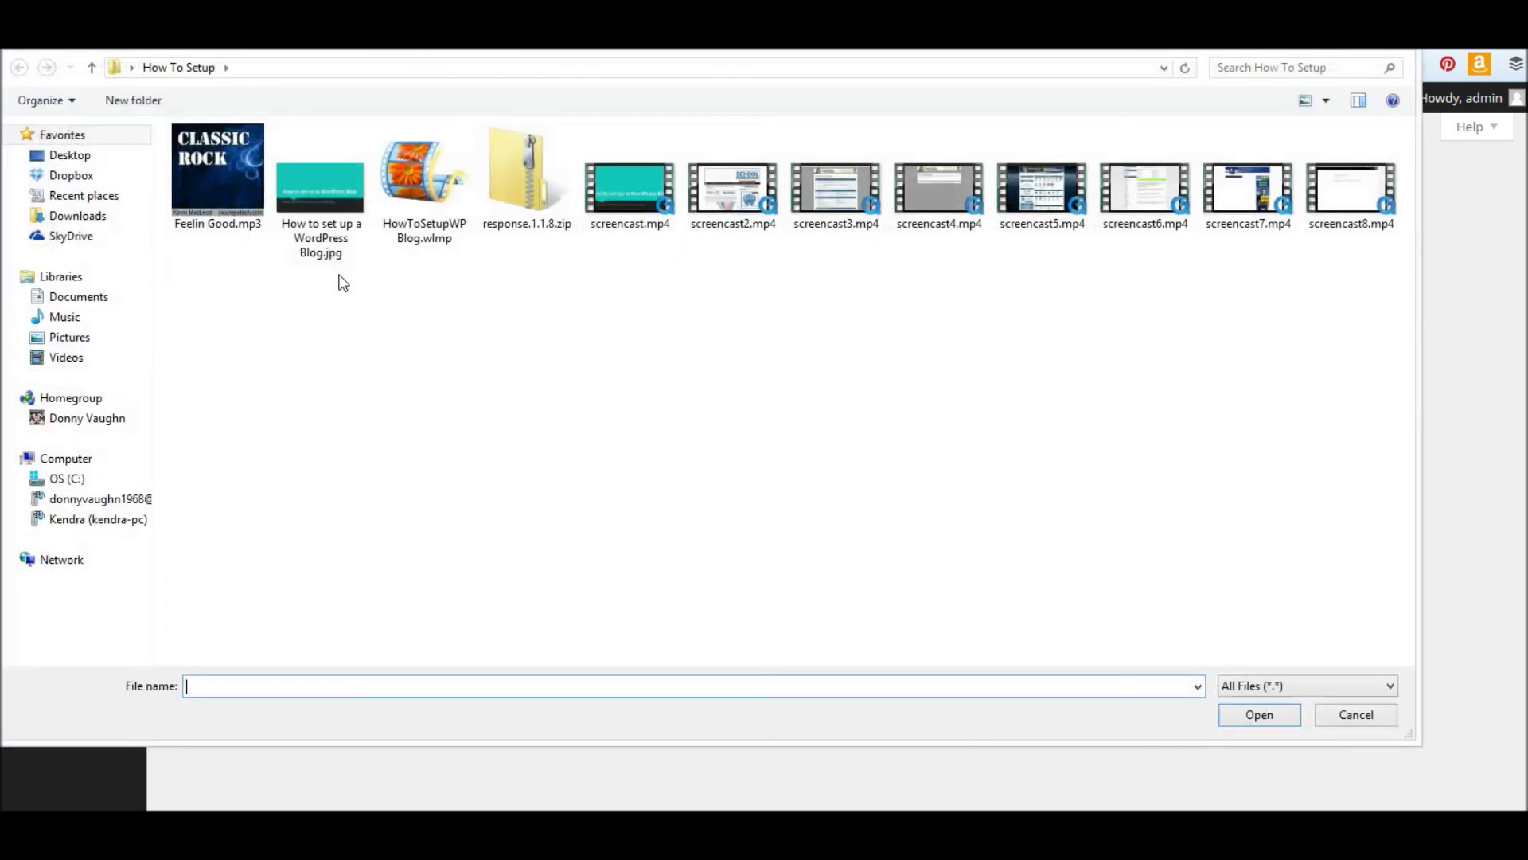
click(527, 179)
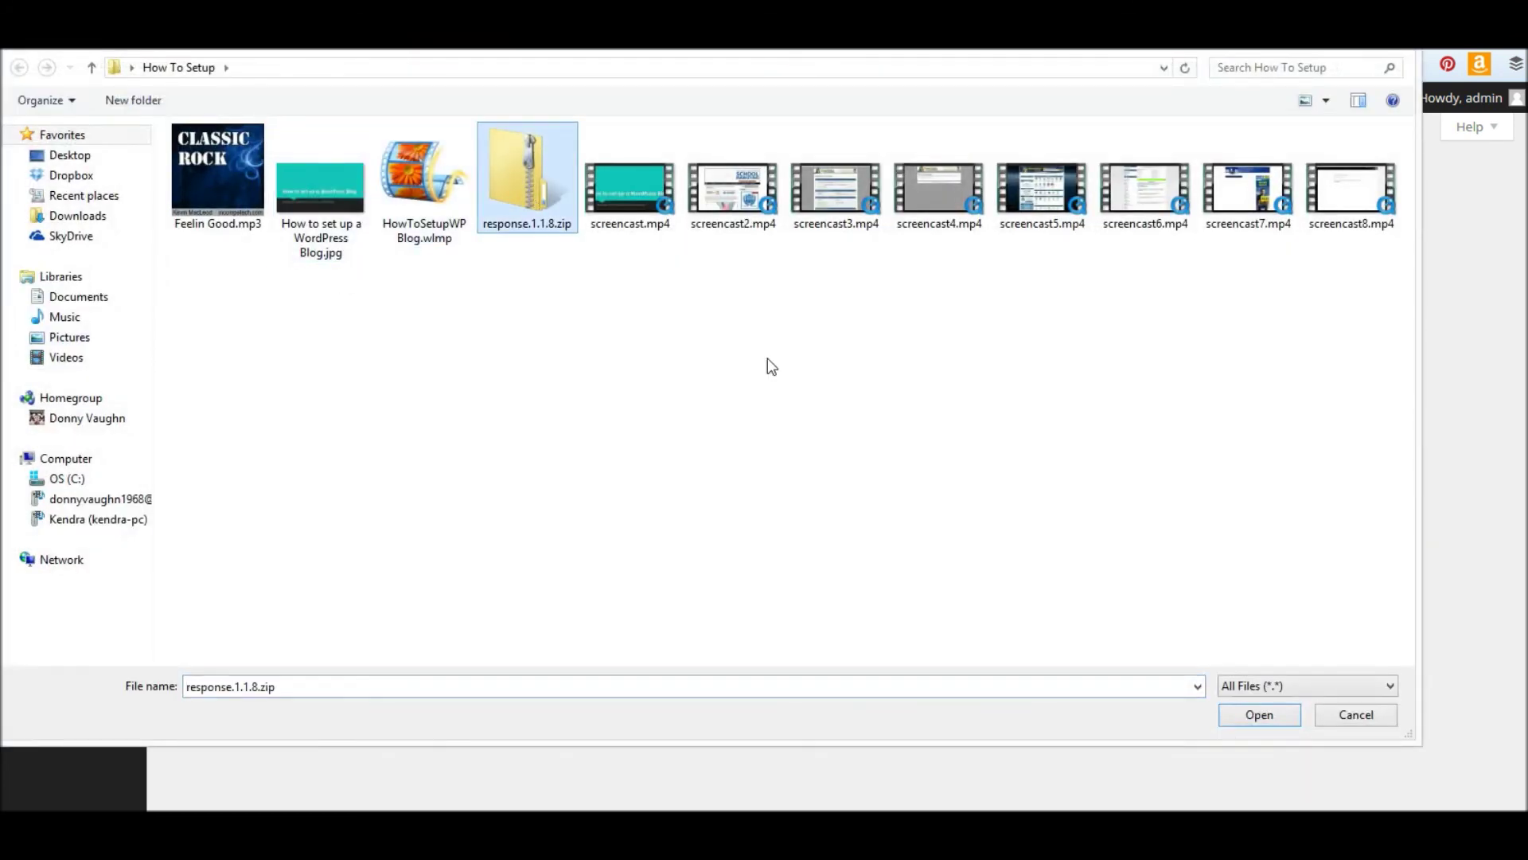
click(1254, 714)
click(908, 320)
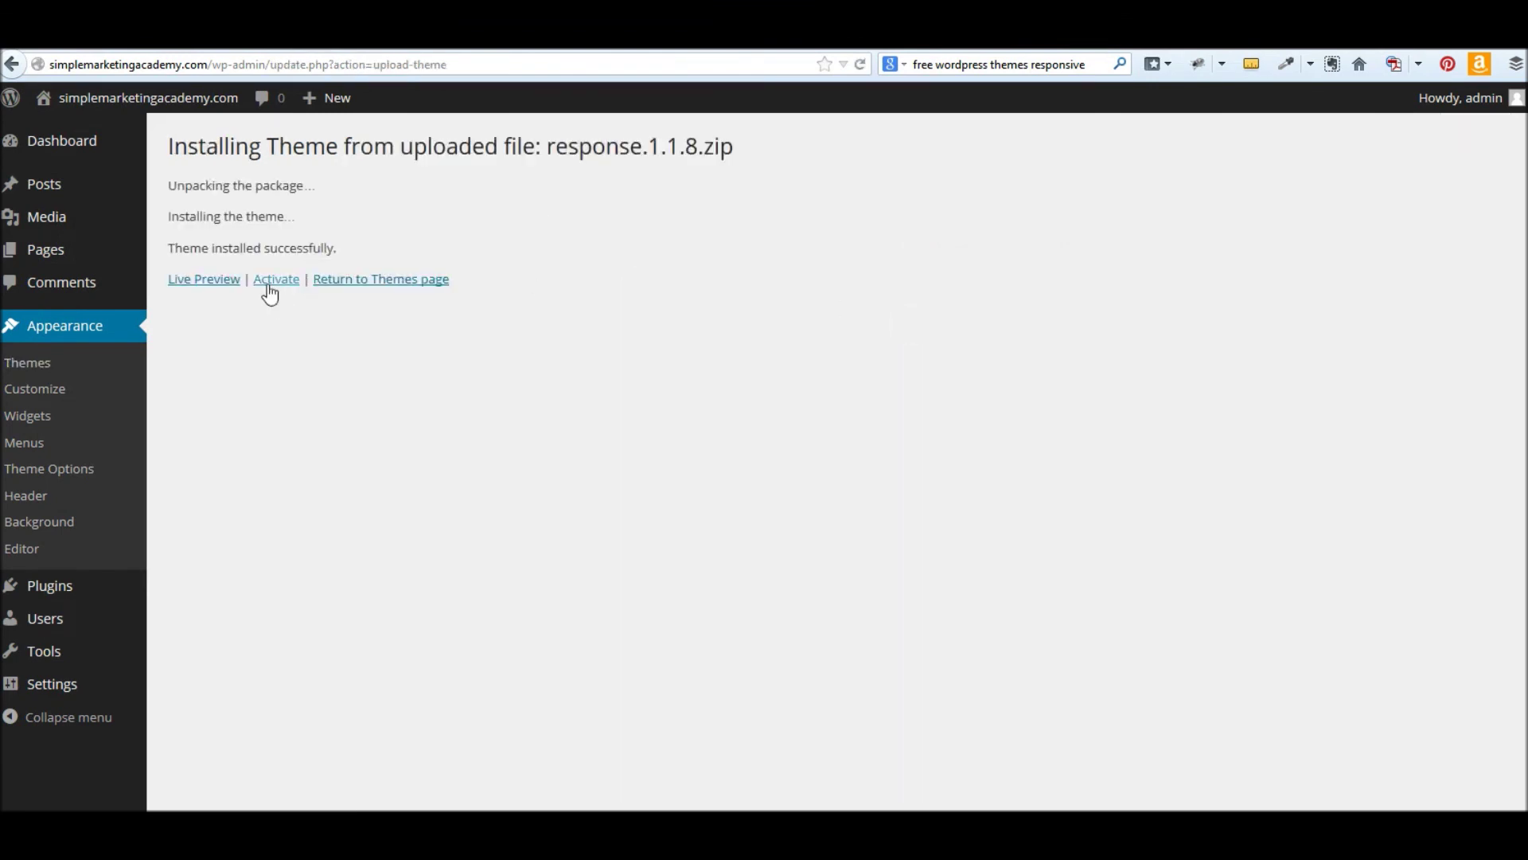
click(273, 288)
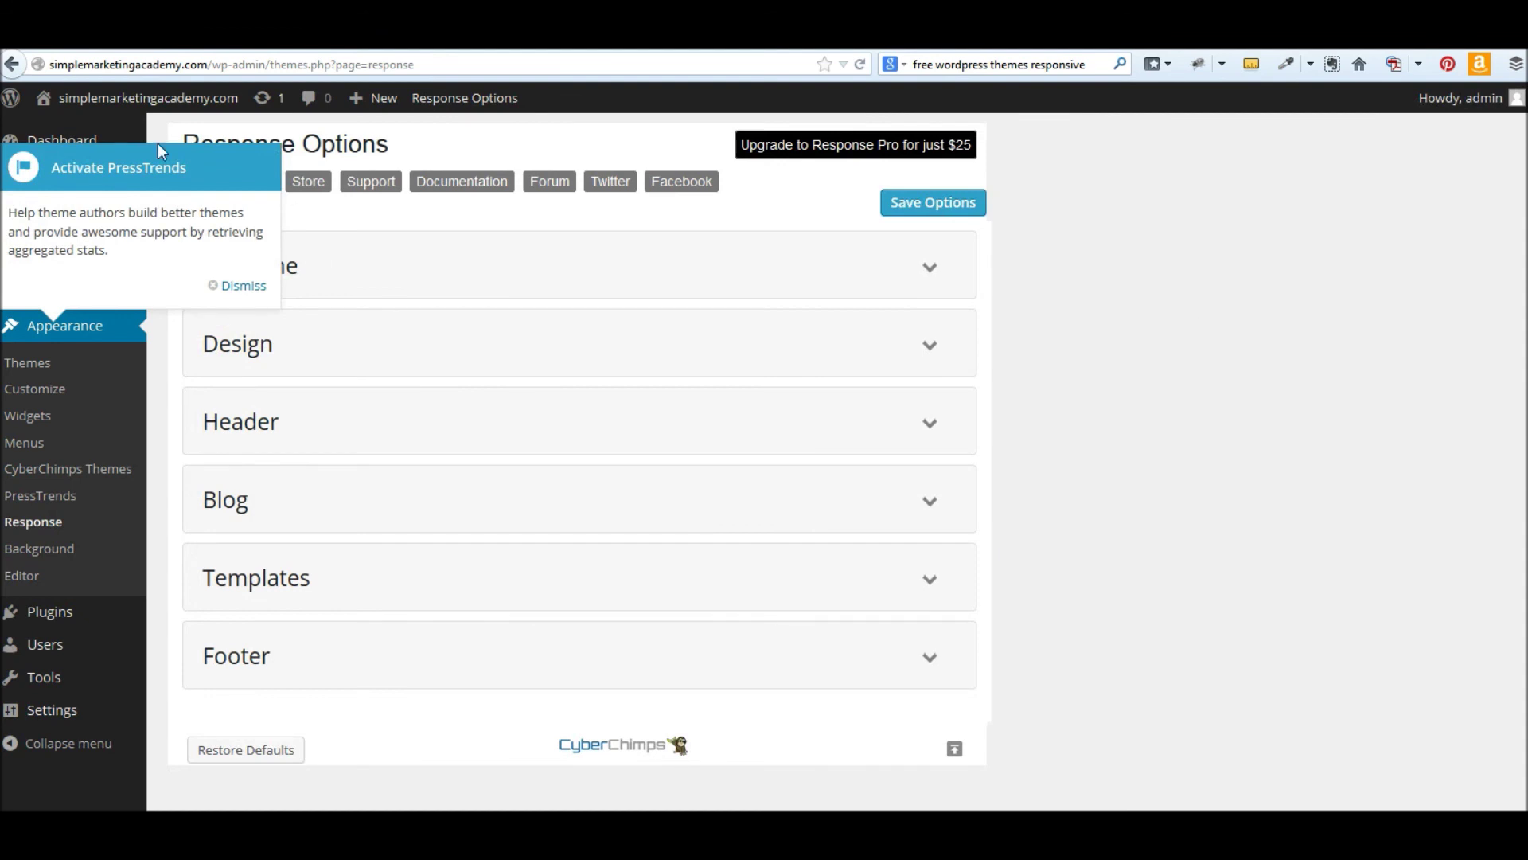
click(232, 286)
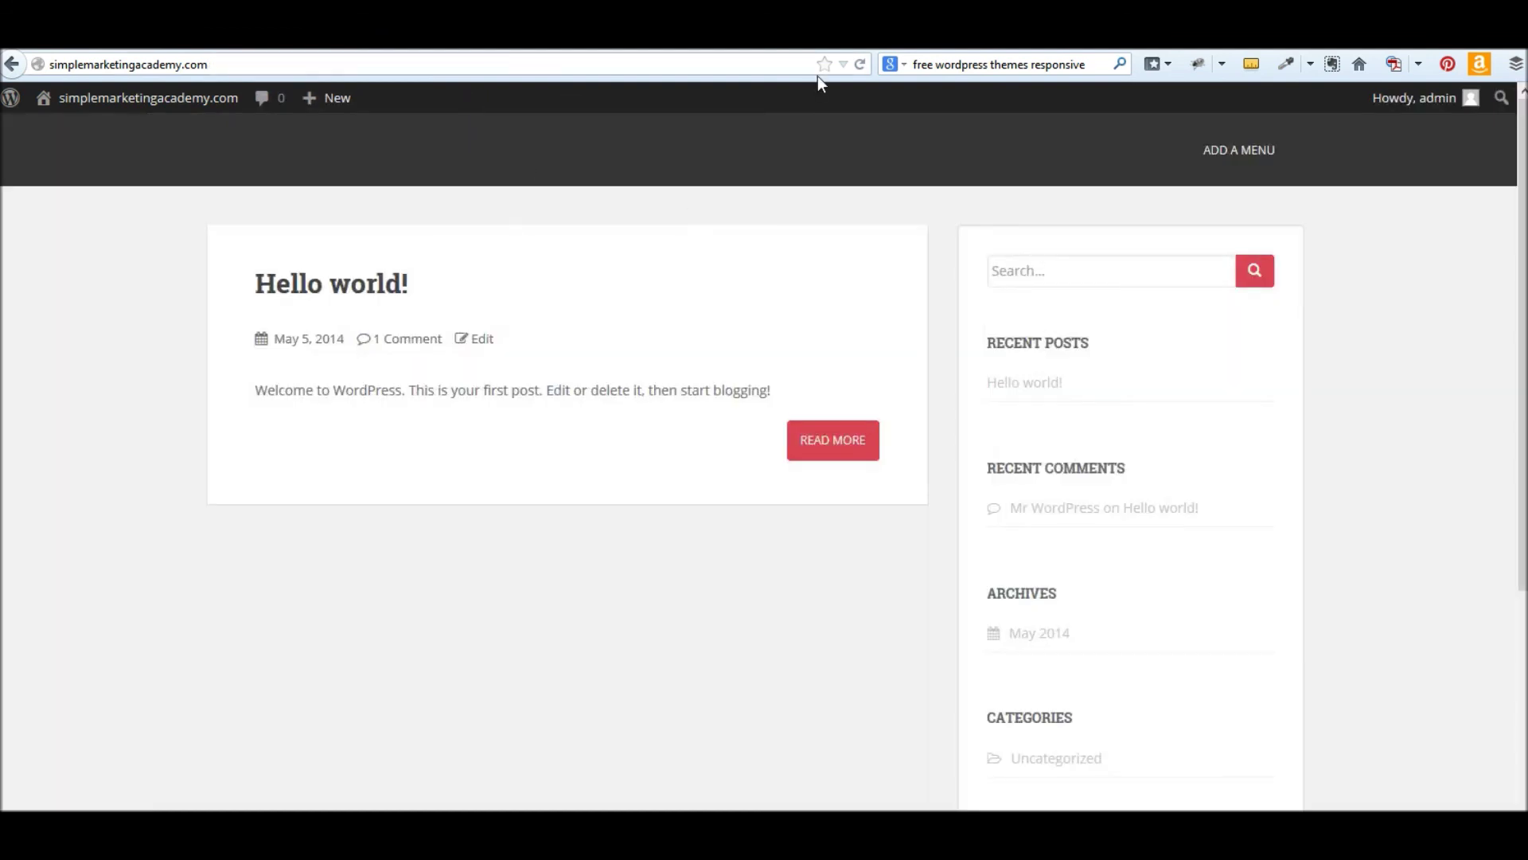
- Reload the live site and scroll through it to confirm the Response theme is applied
click(863, 64)
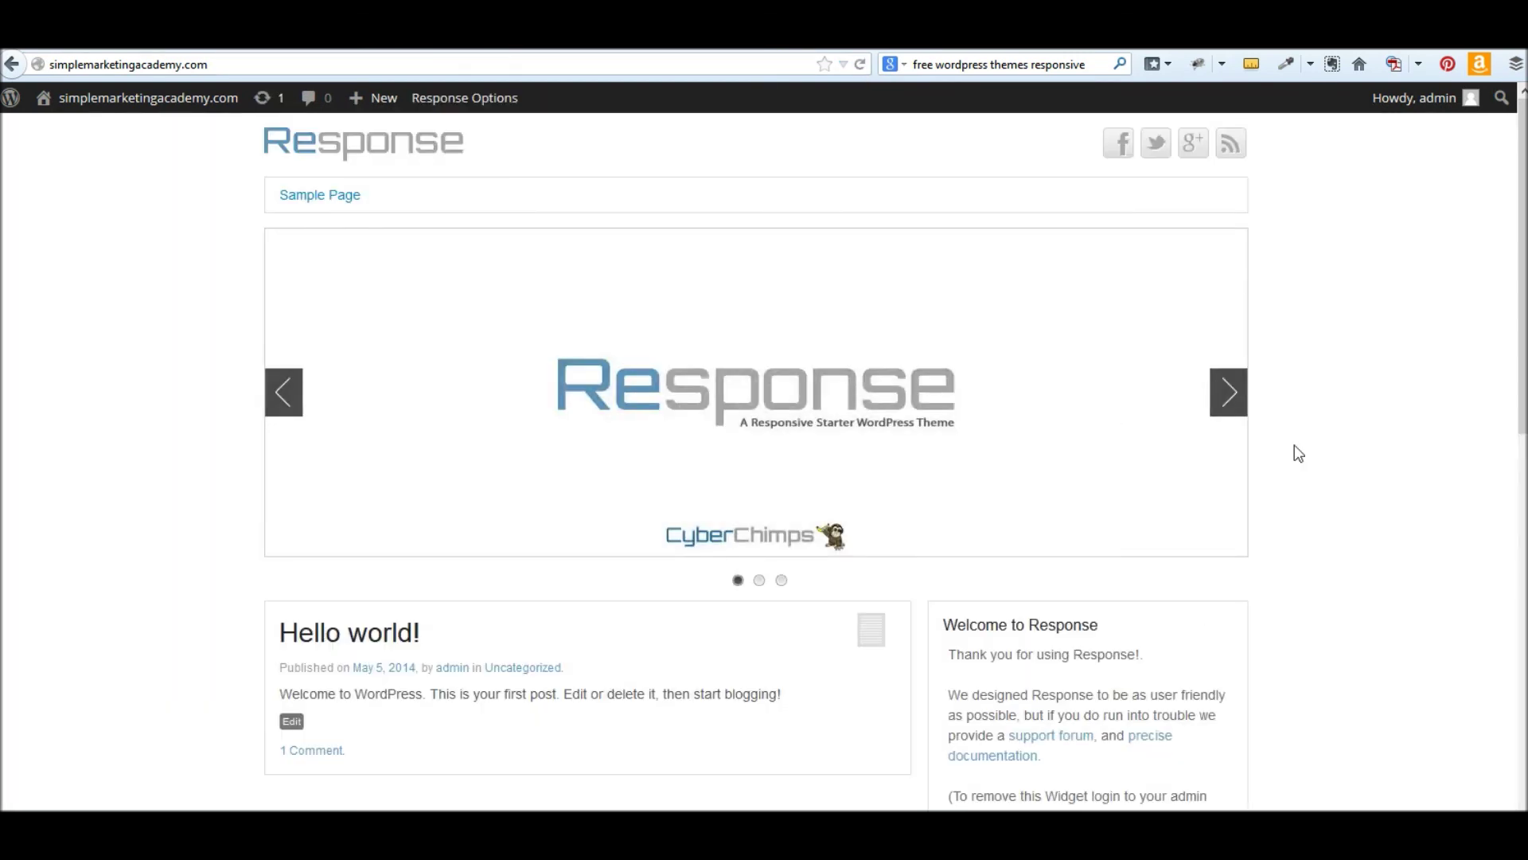
scroll(1294, 448, down, 1)
scroll(880, 419, down, 4)
scroll(443, 413, up, 5)
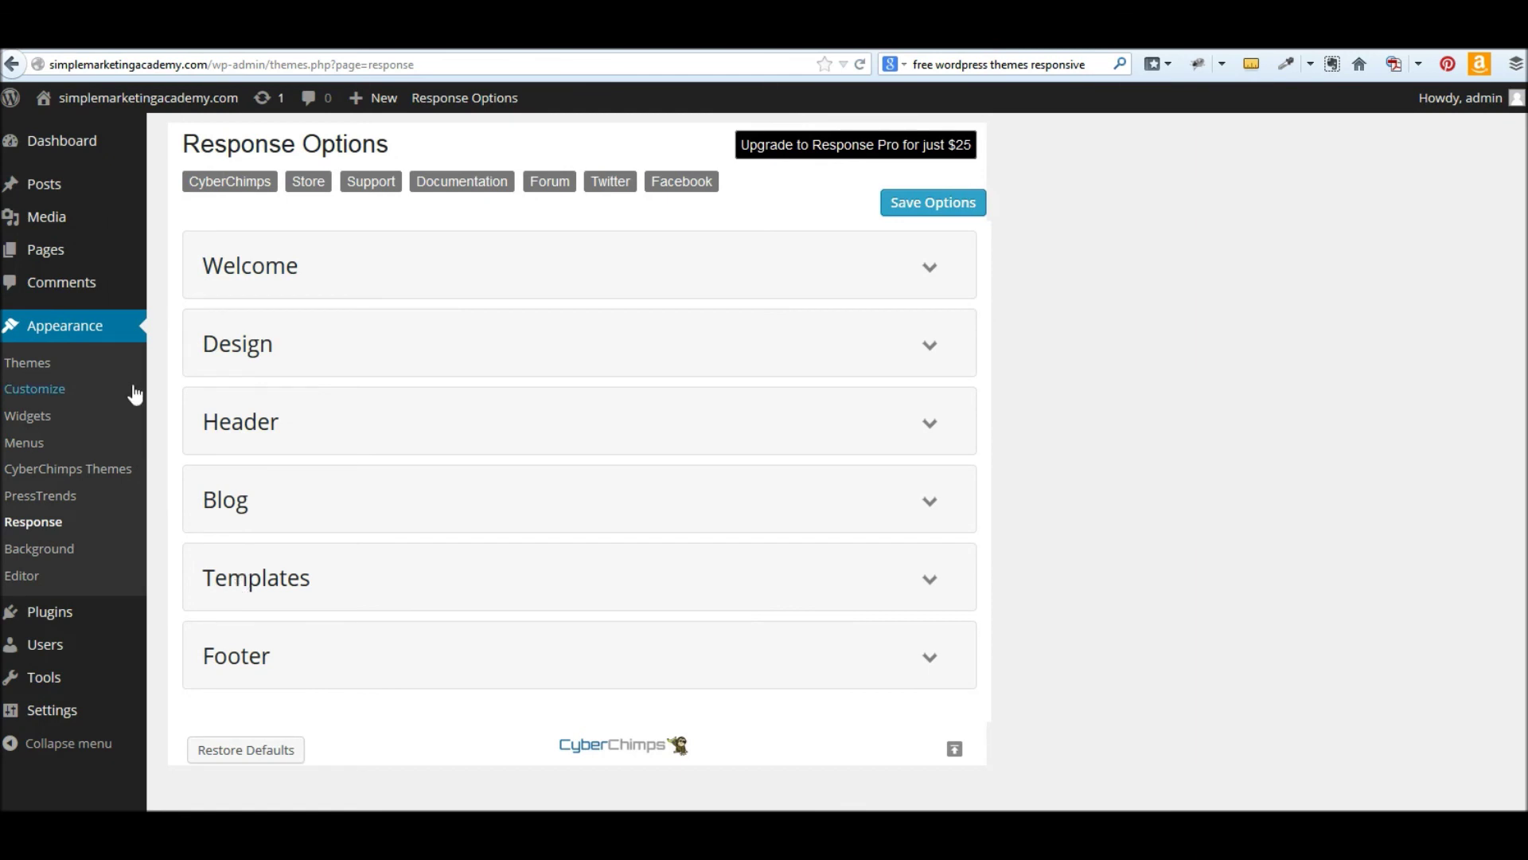
- Expand and collapse the Blog section in the Response theme options, then start a new post
mouse_move(71, 145)
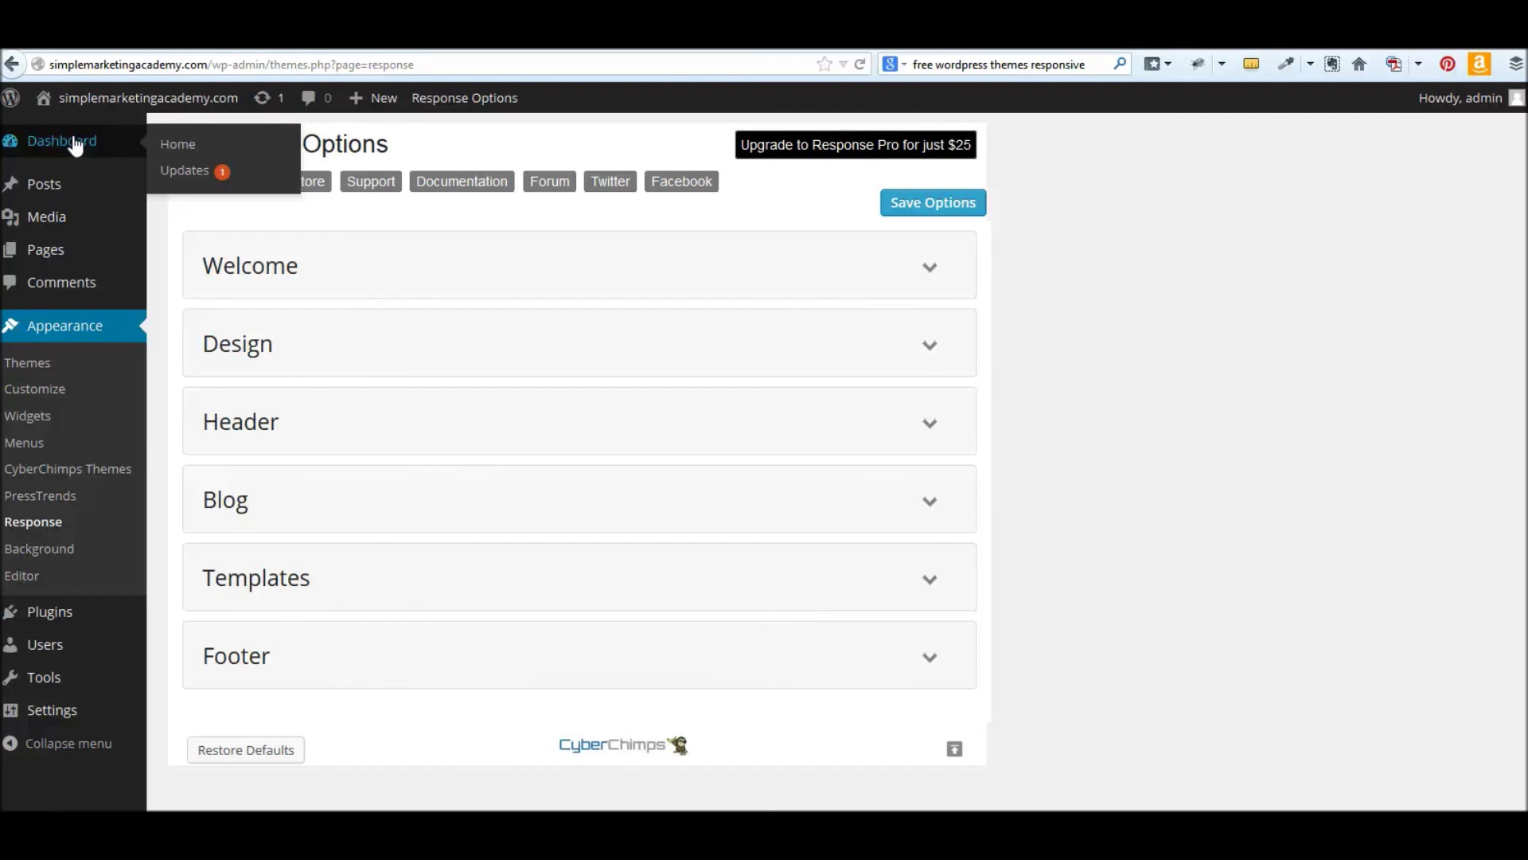
click(935, 507)
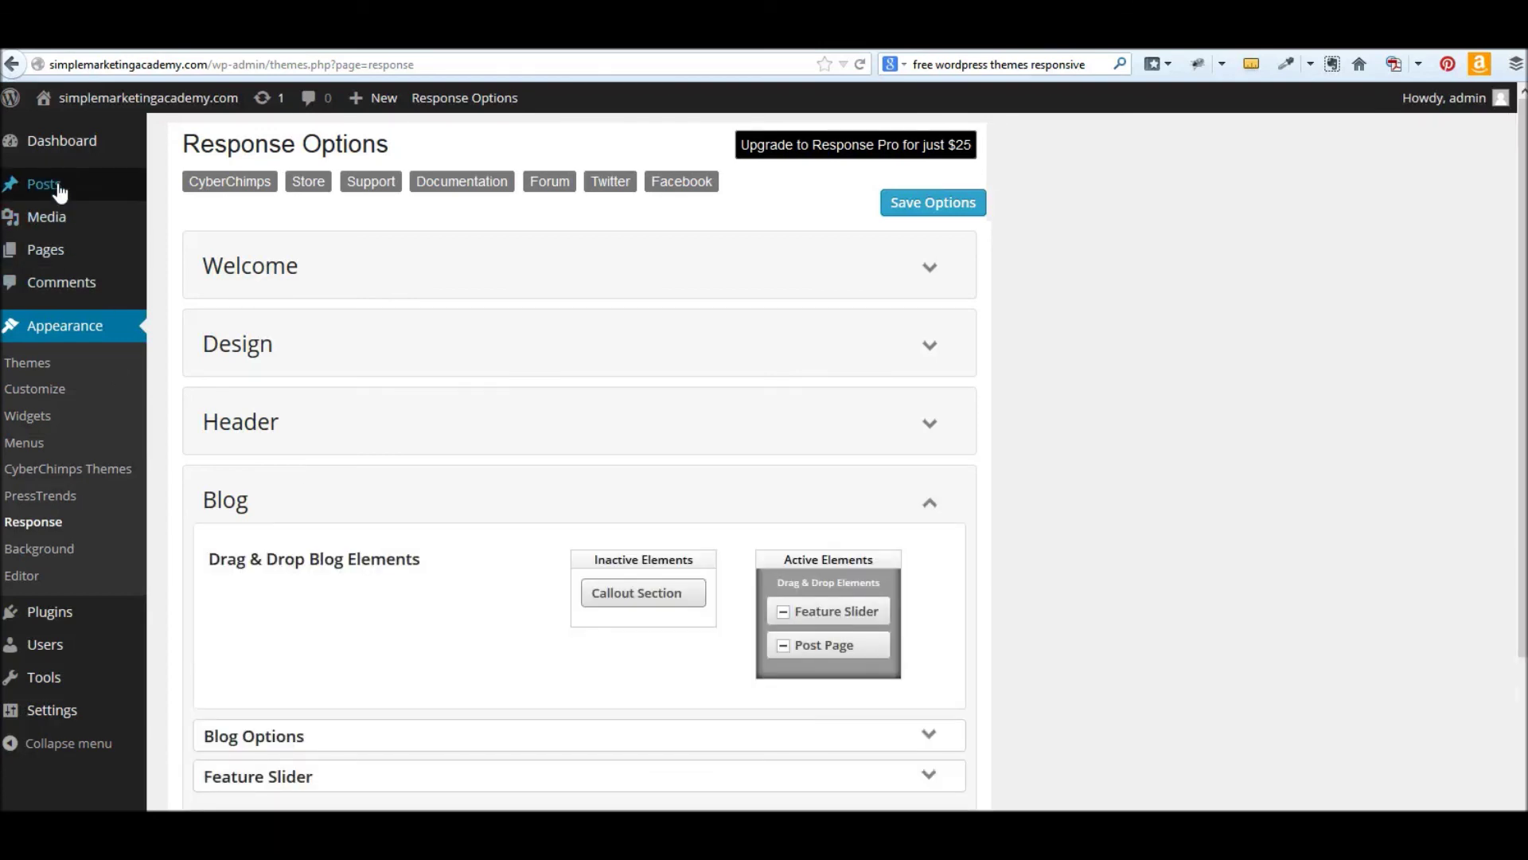
mouse_move(59, 191)
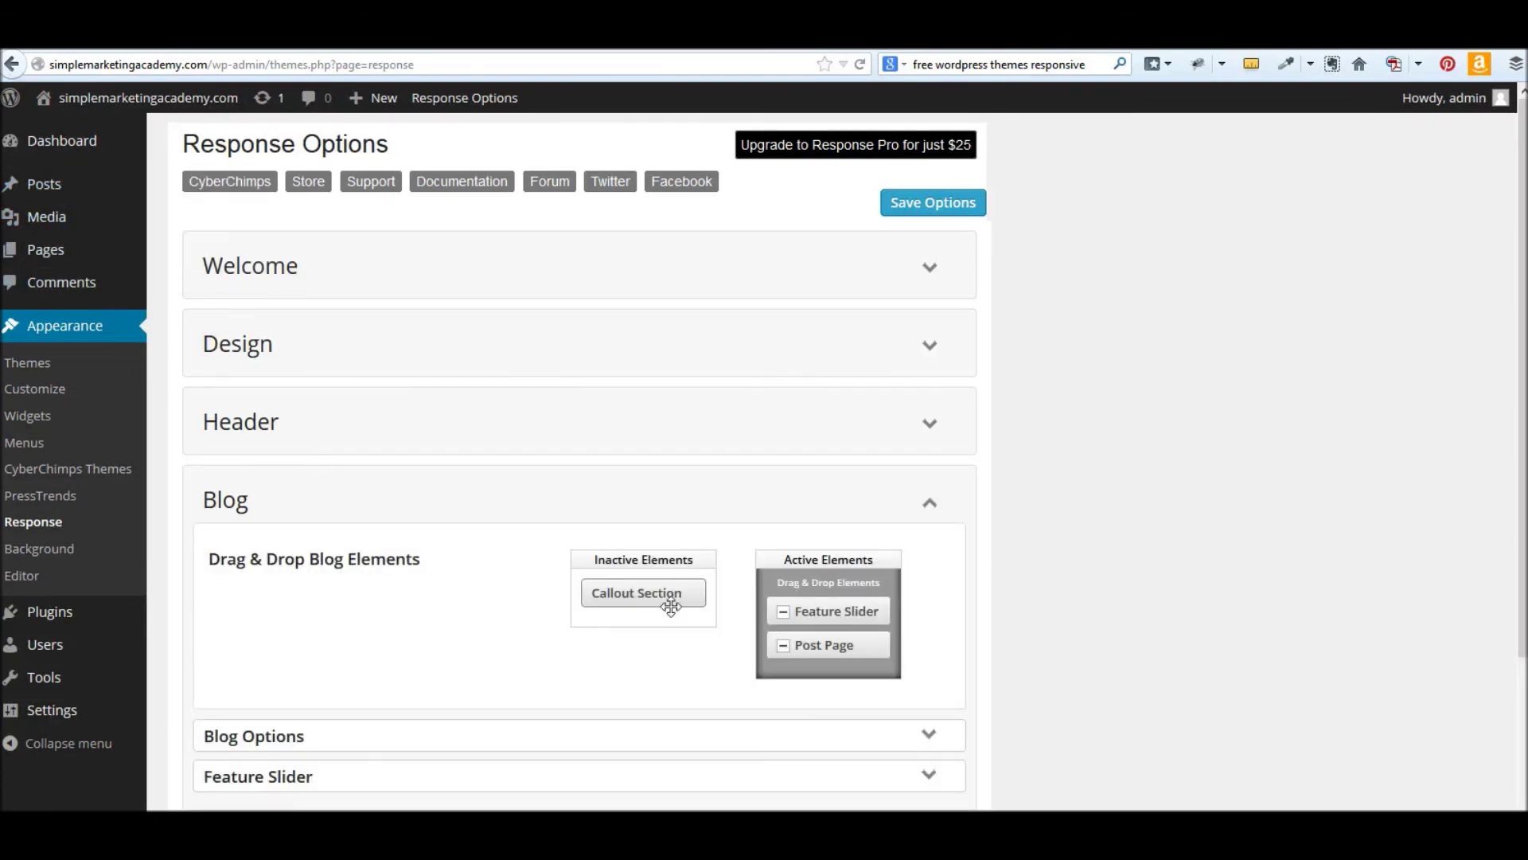
click(928, 503)
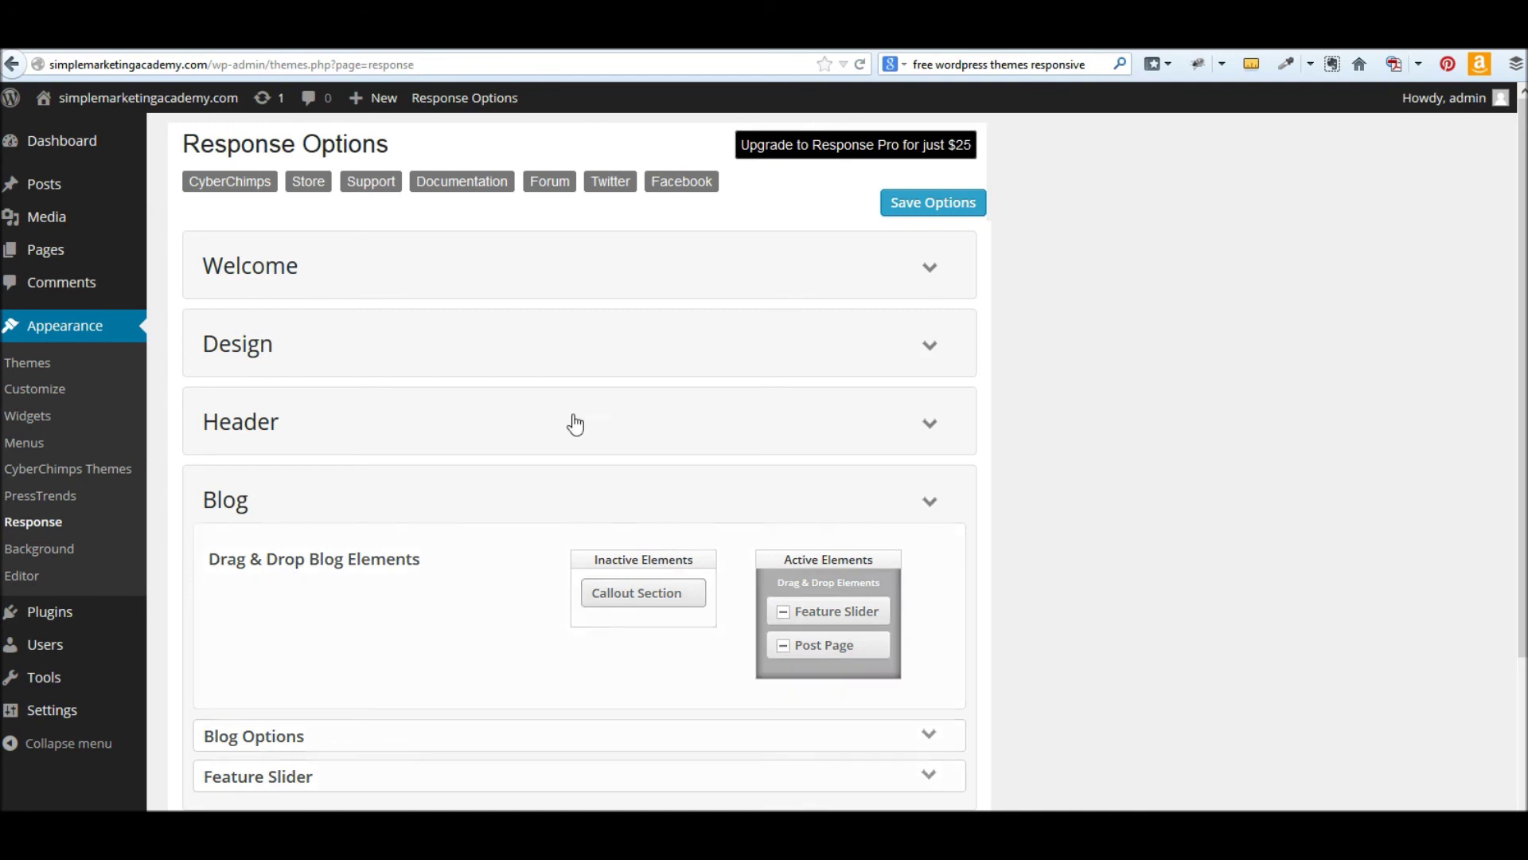
mouse_move(64, 186)
click(185, 216)
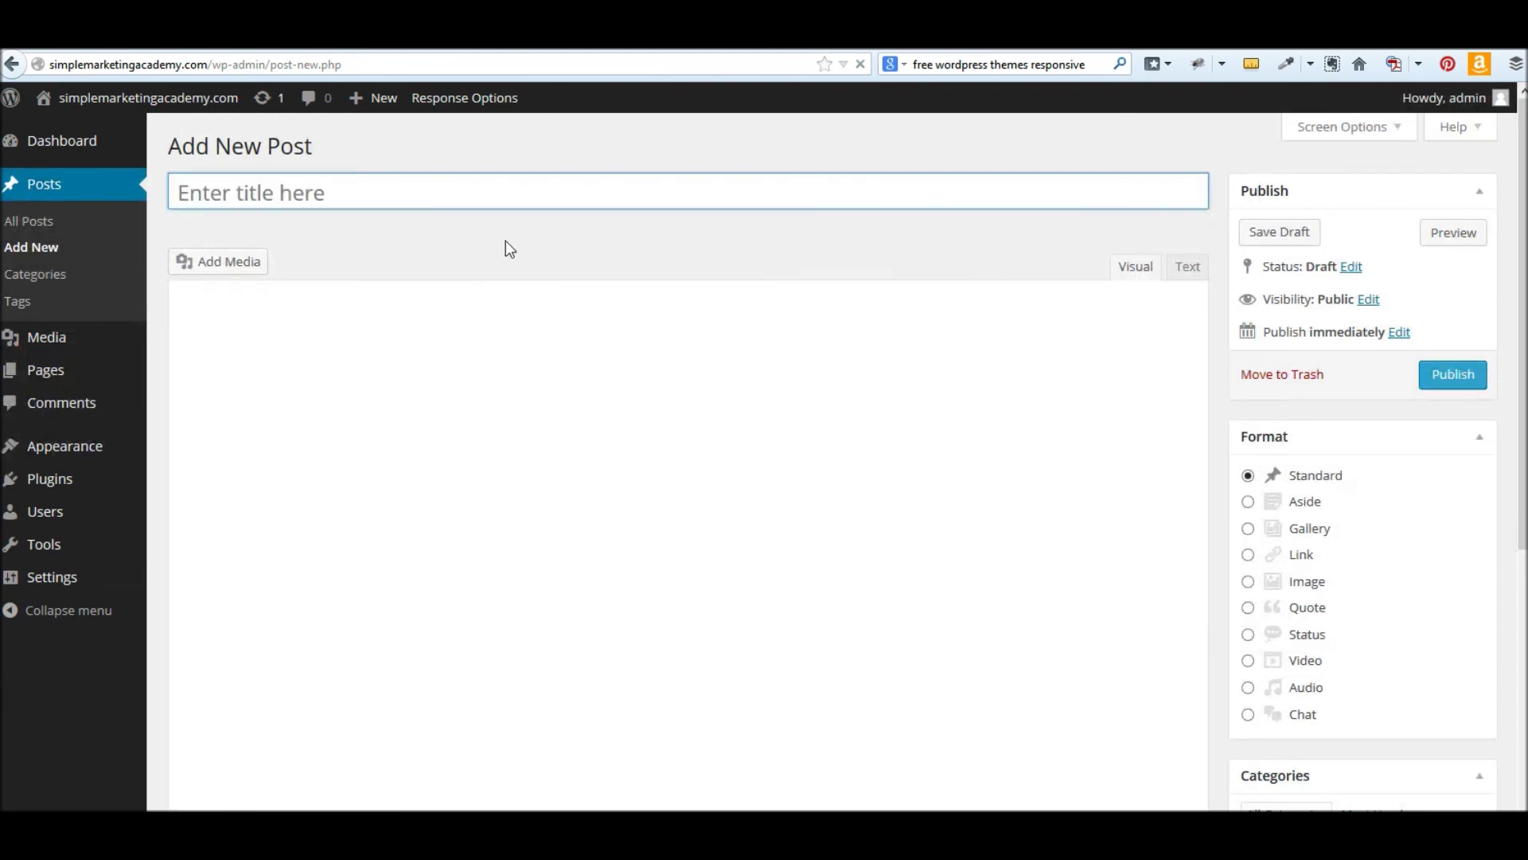
- Title the new post 'Summer is almost here!' and bring up the Add Media window
text(New Blog Post)
key(Tab)
click(374, 198)
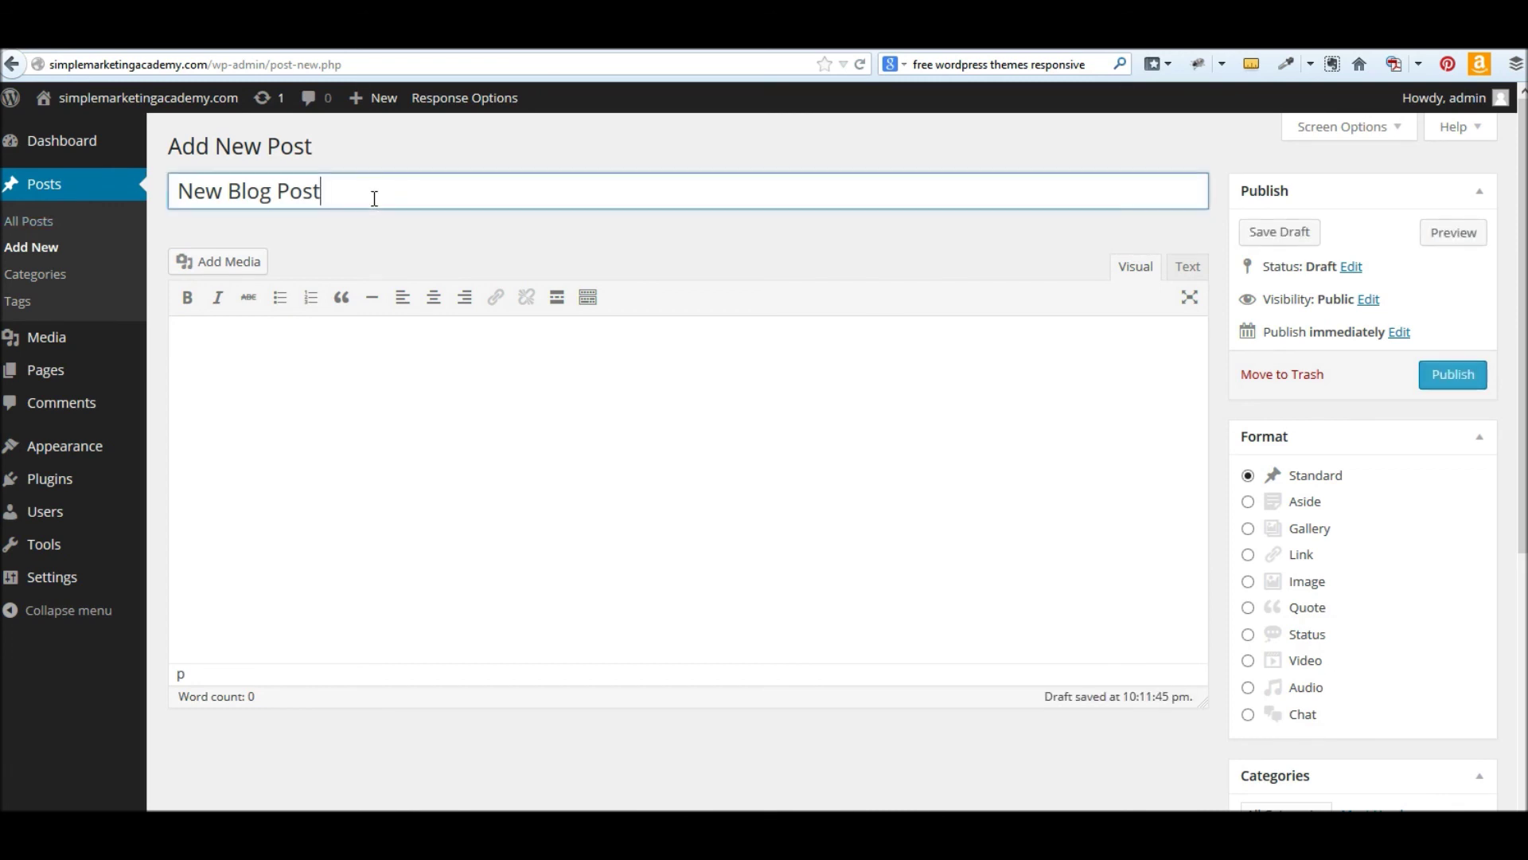
triple_click(374, 198)
text(S)
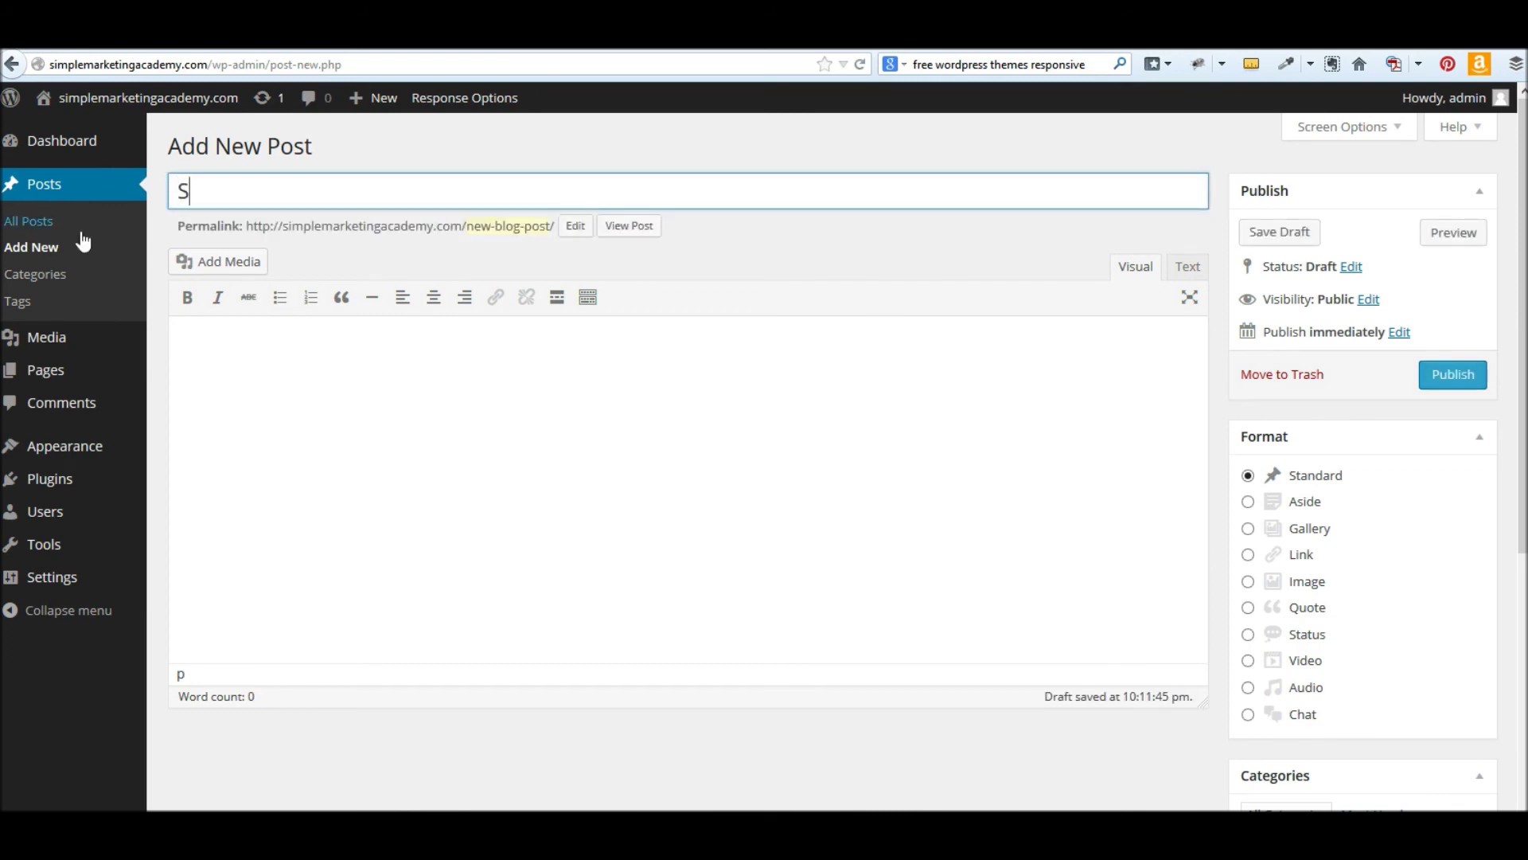
text(ummer is almo)
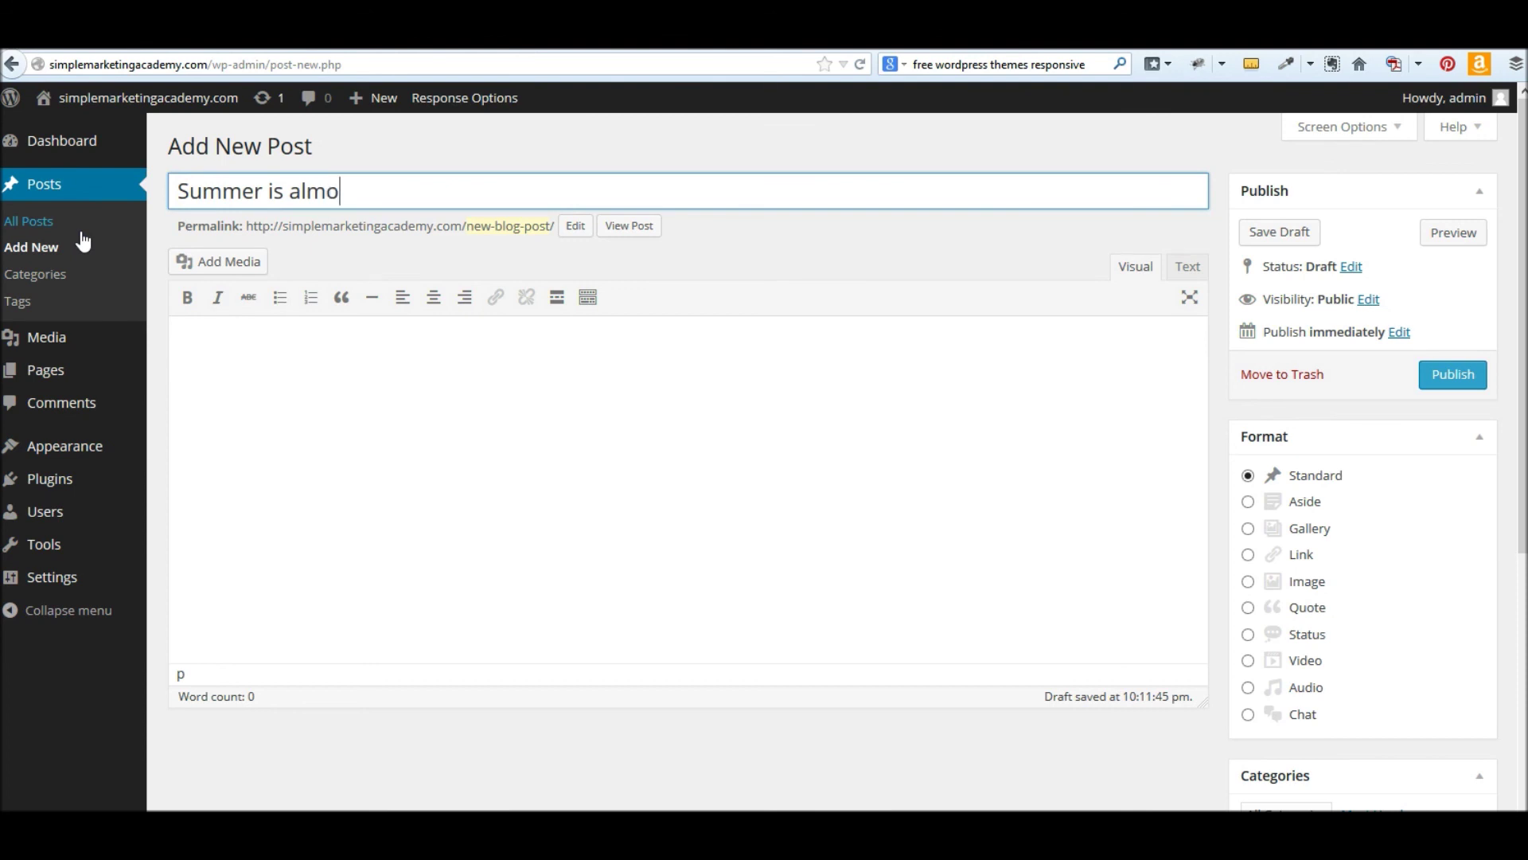
text(st here!)
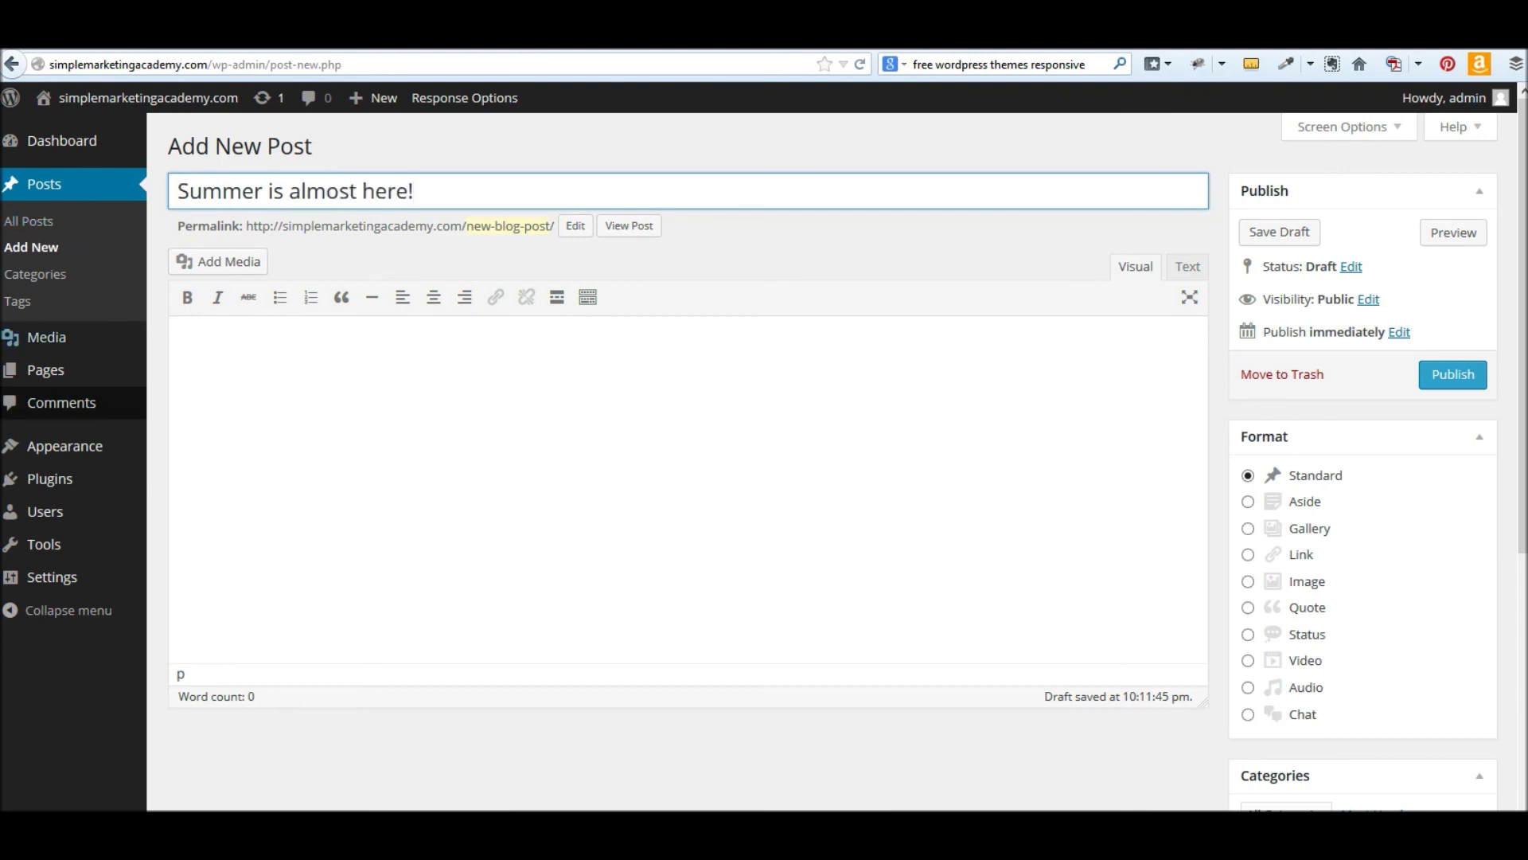
click(274, 449)
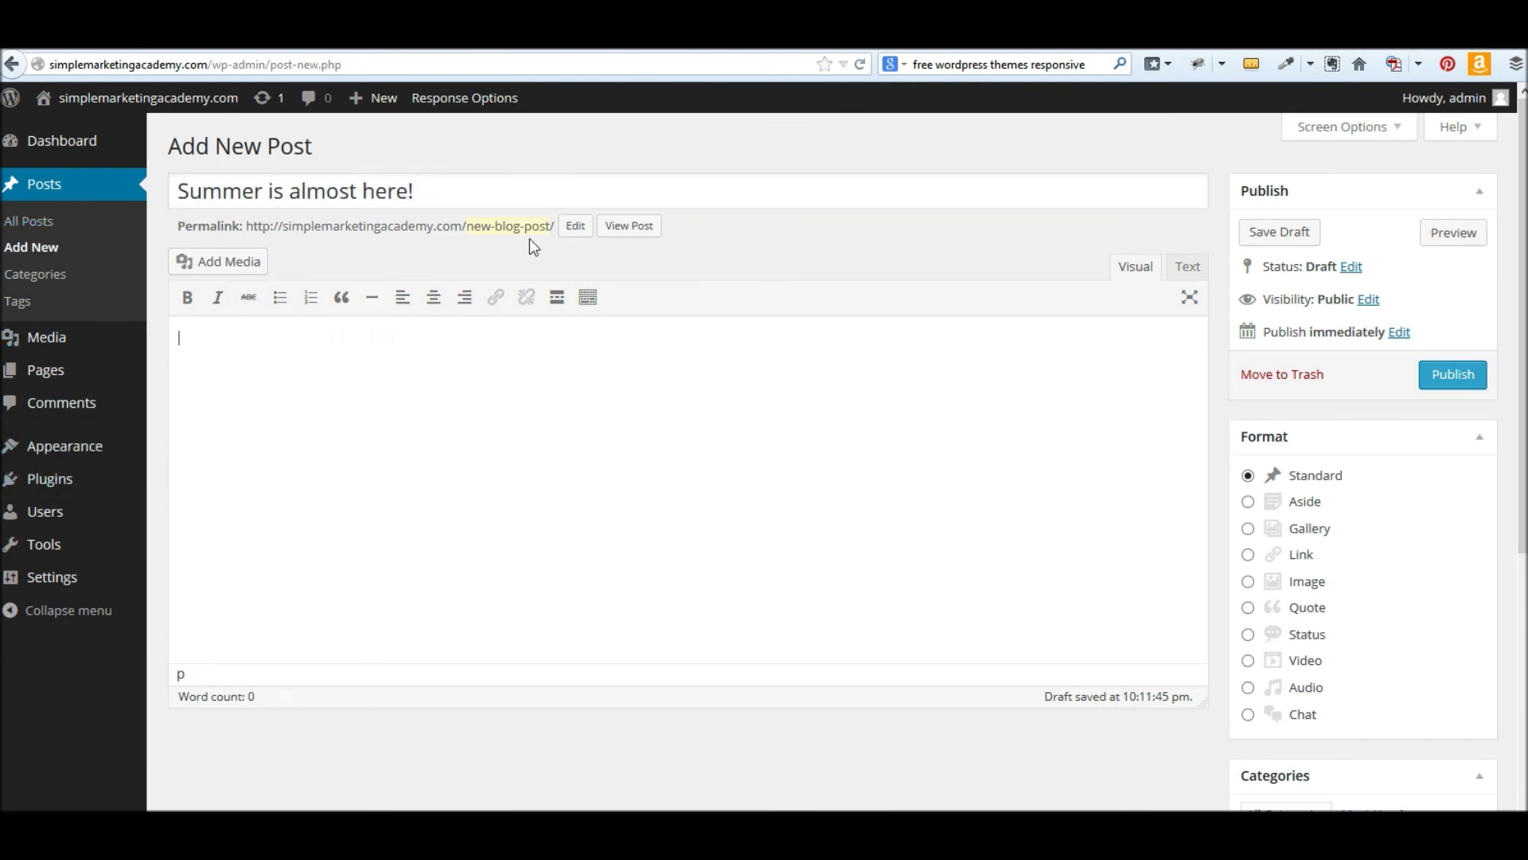
click(231, 261)
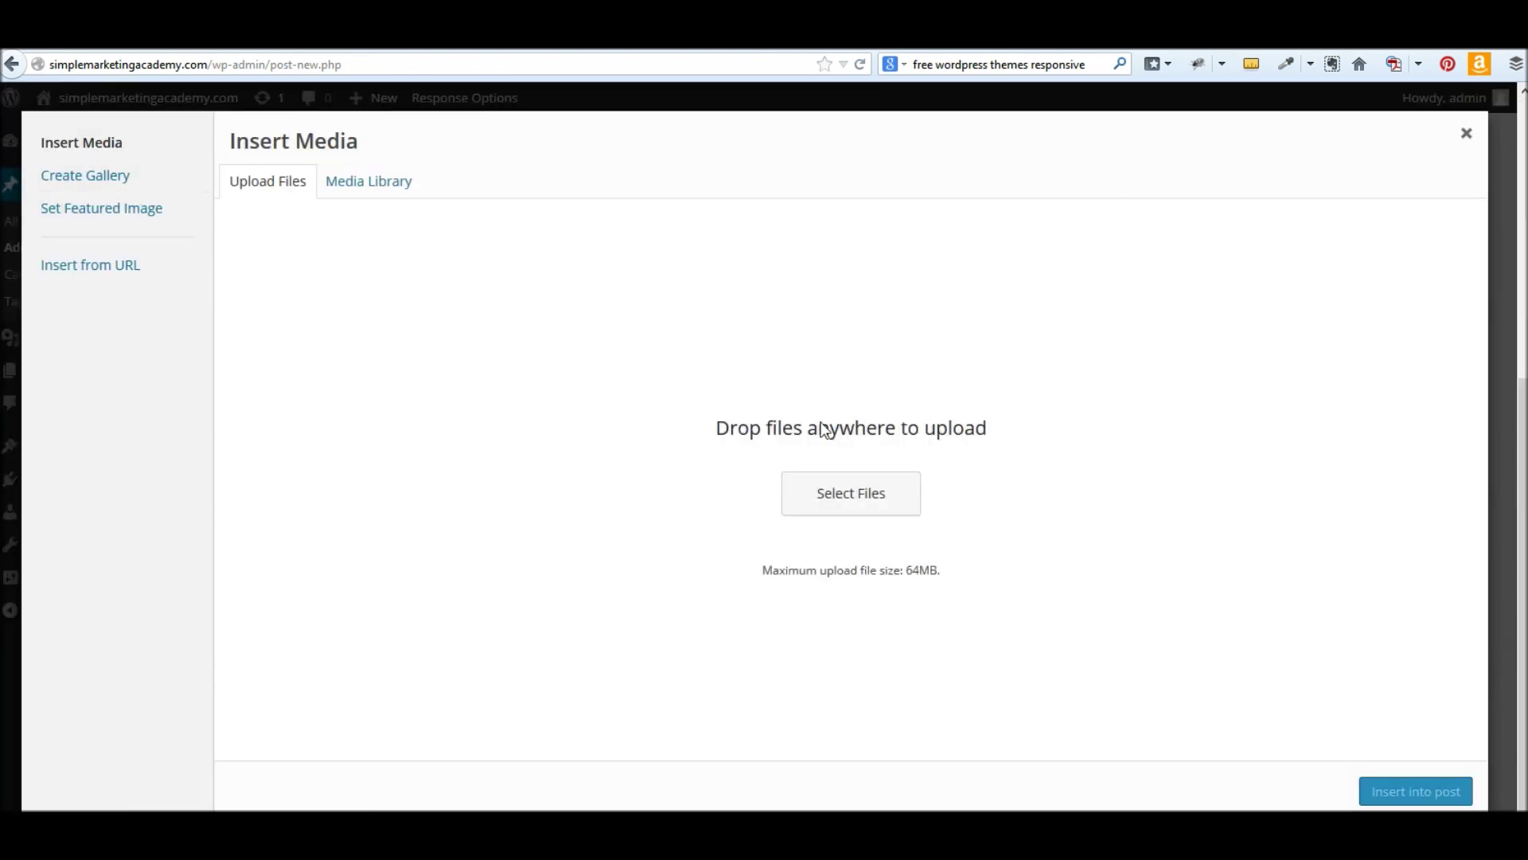
- Upload summer.jpg from the Desktop and insert it into the post
click(843, 491)
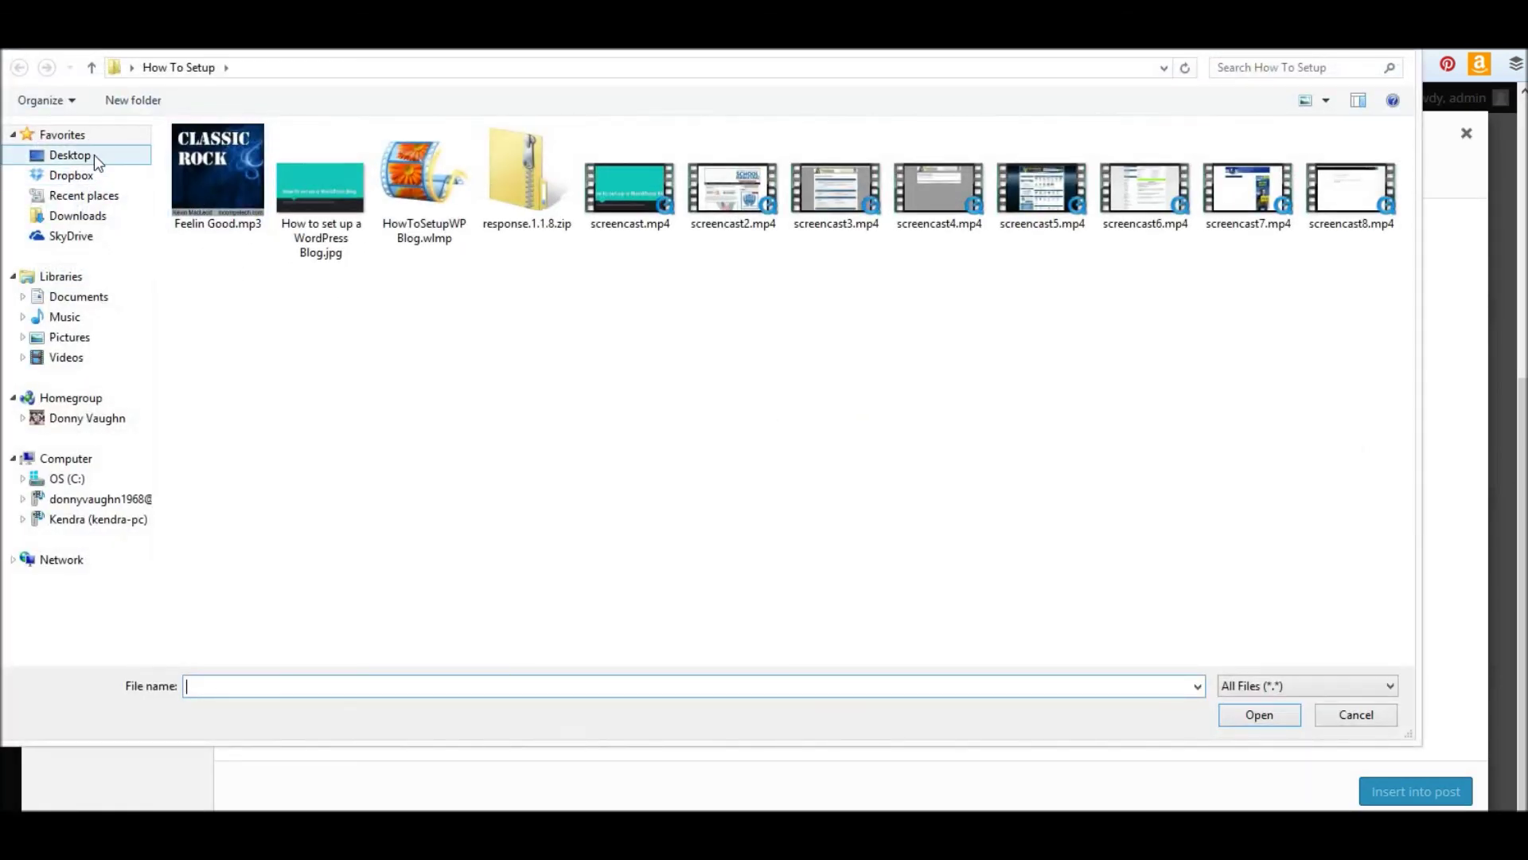
click(94, 154)
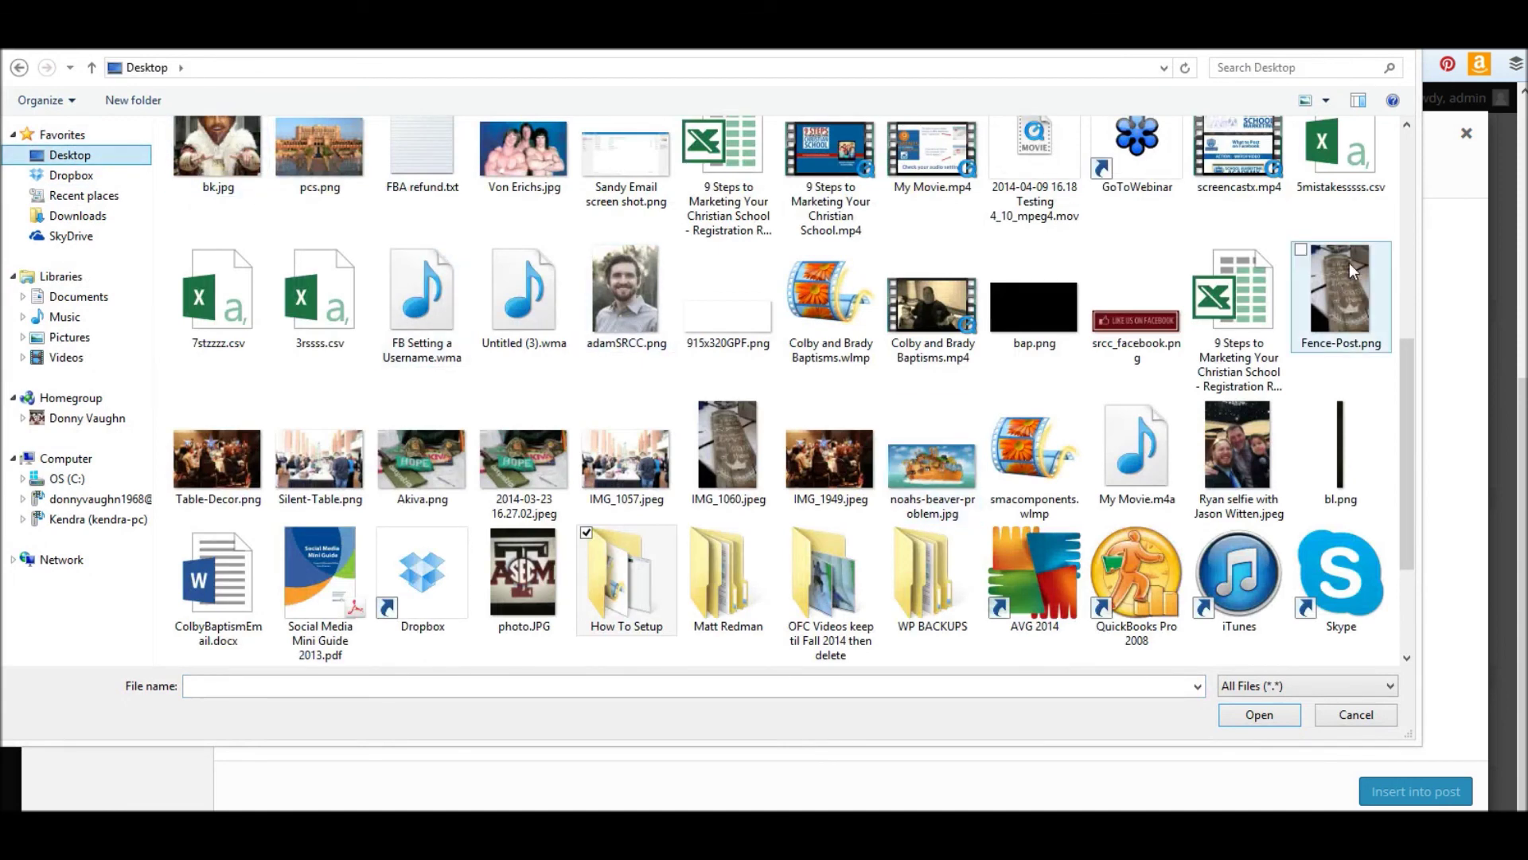
drag(1402, 370, 1433, 488)
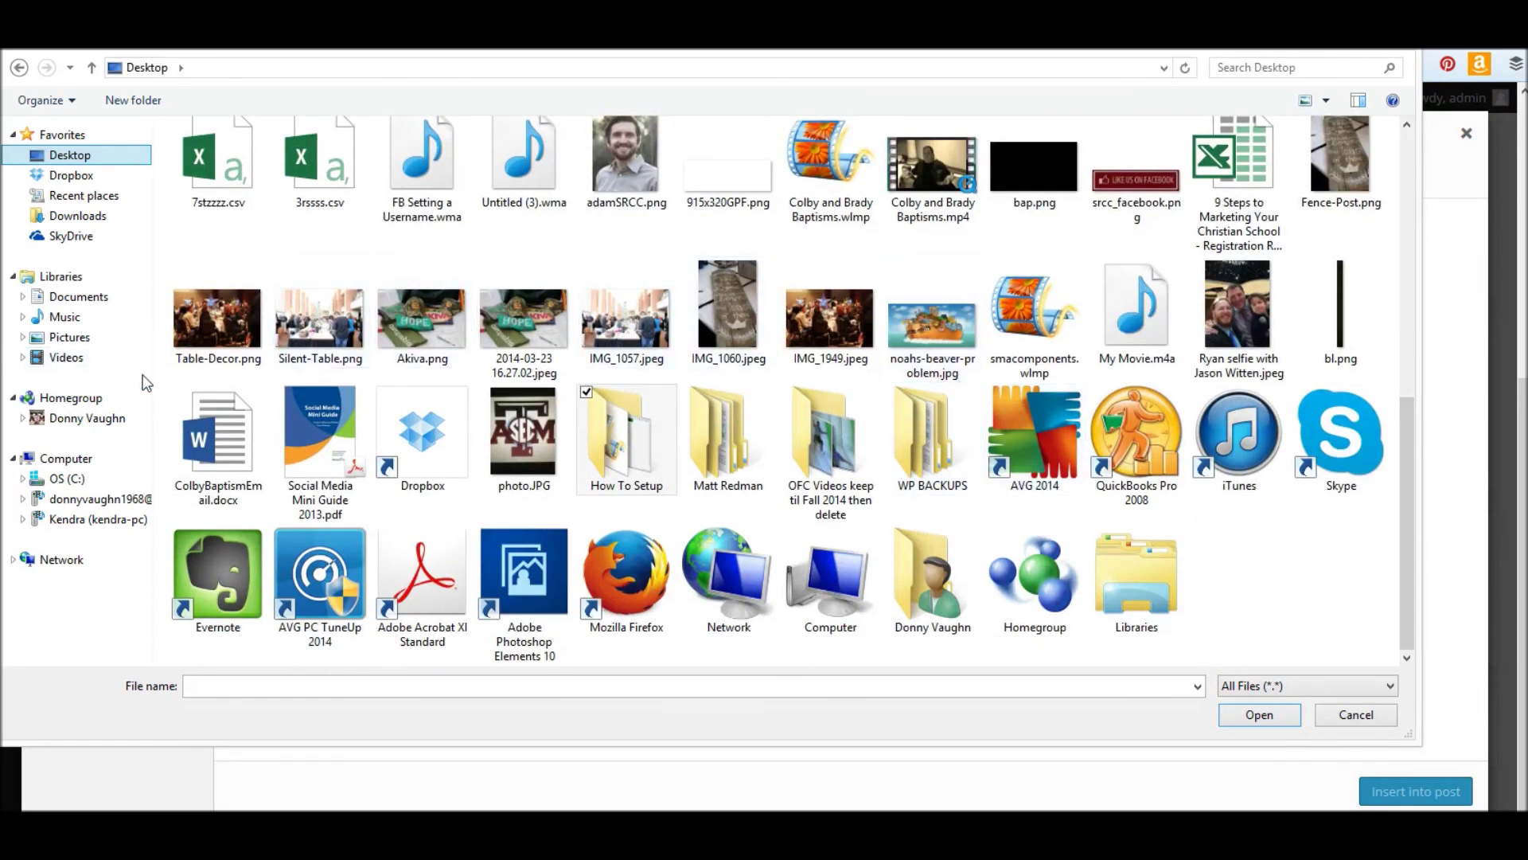
drag(1406, 533, 1420, 208)
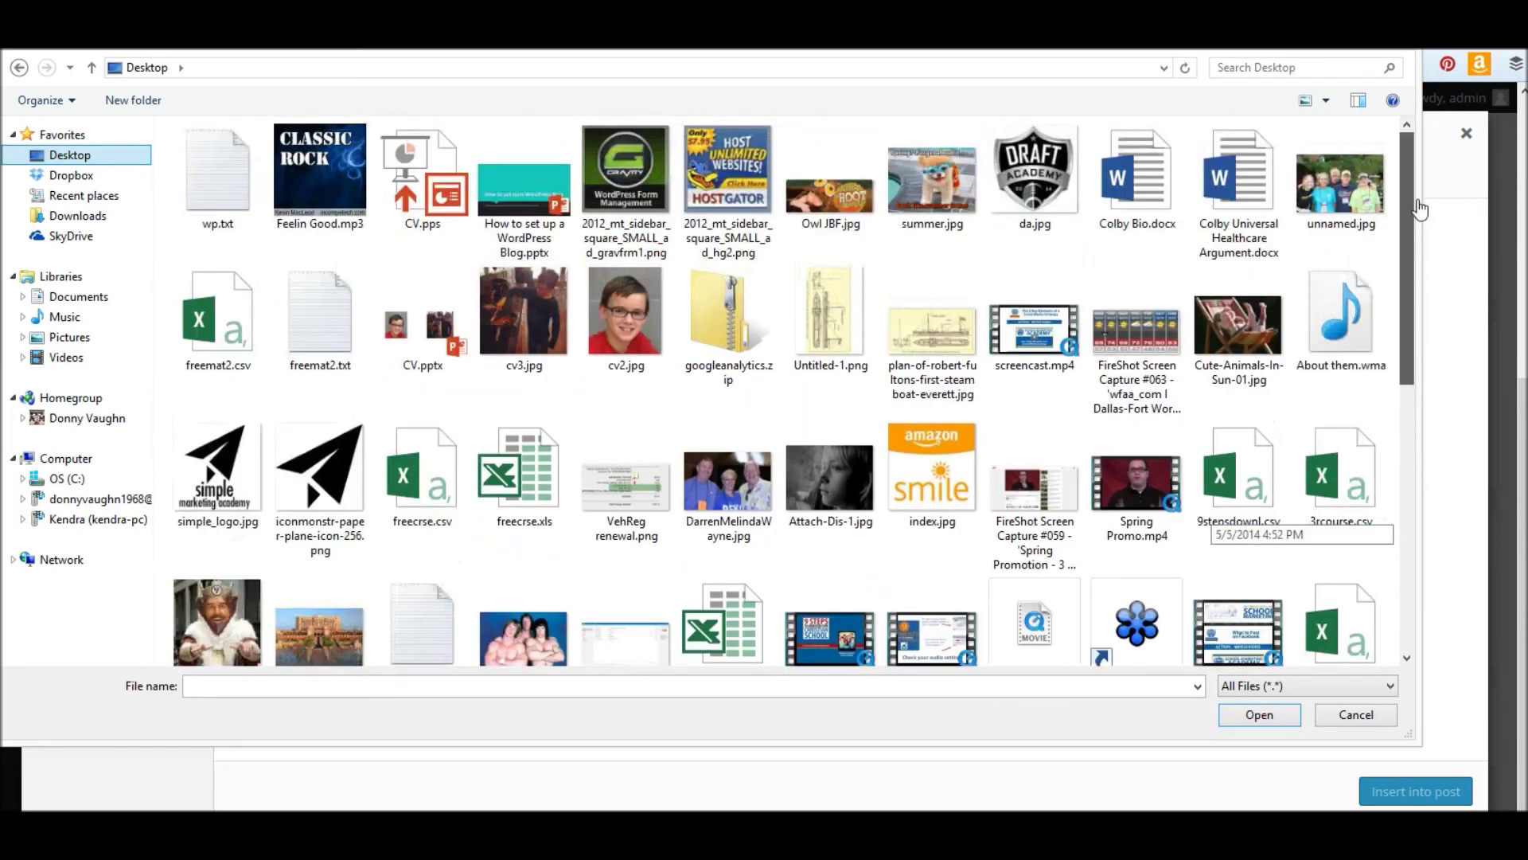
click(931, 182)
click(1291, 716)
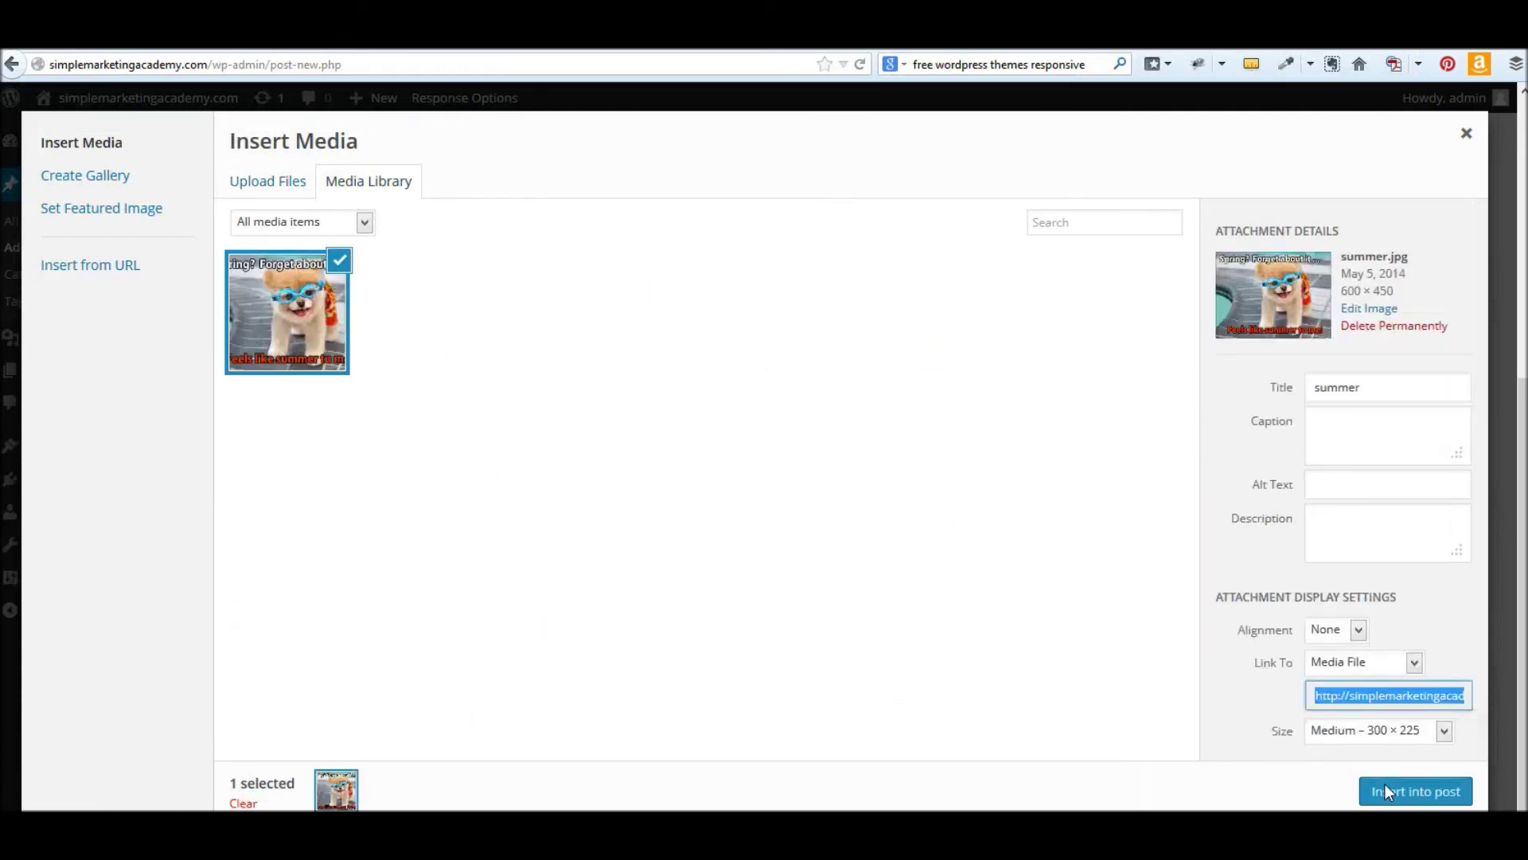
click(1385, 791)
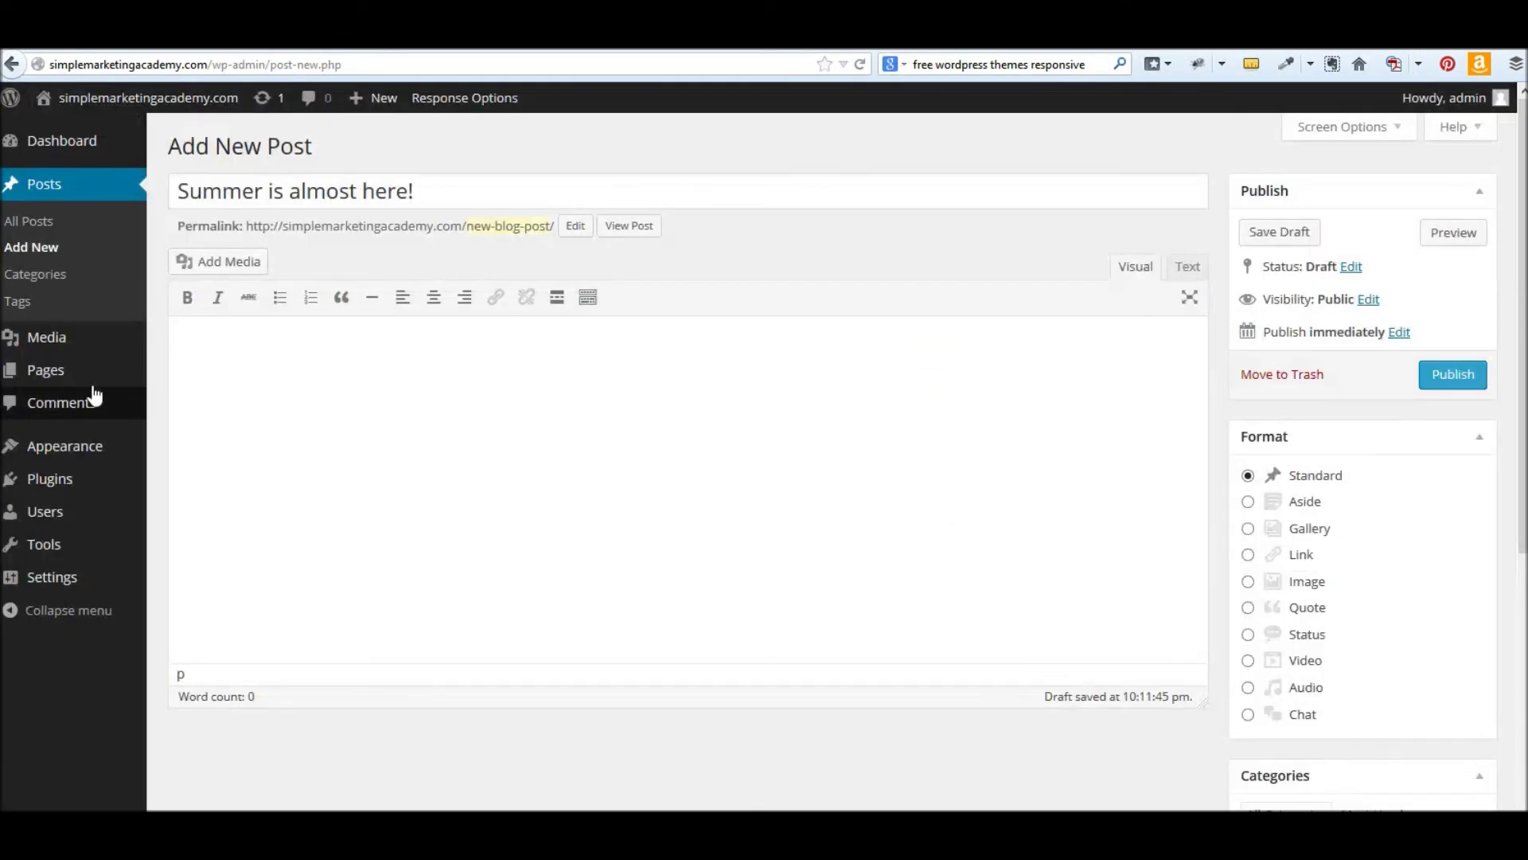
- Center the dog image and add 'It is sure hot today! Feels like summer.' below it
click(446, 445)
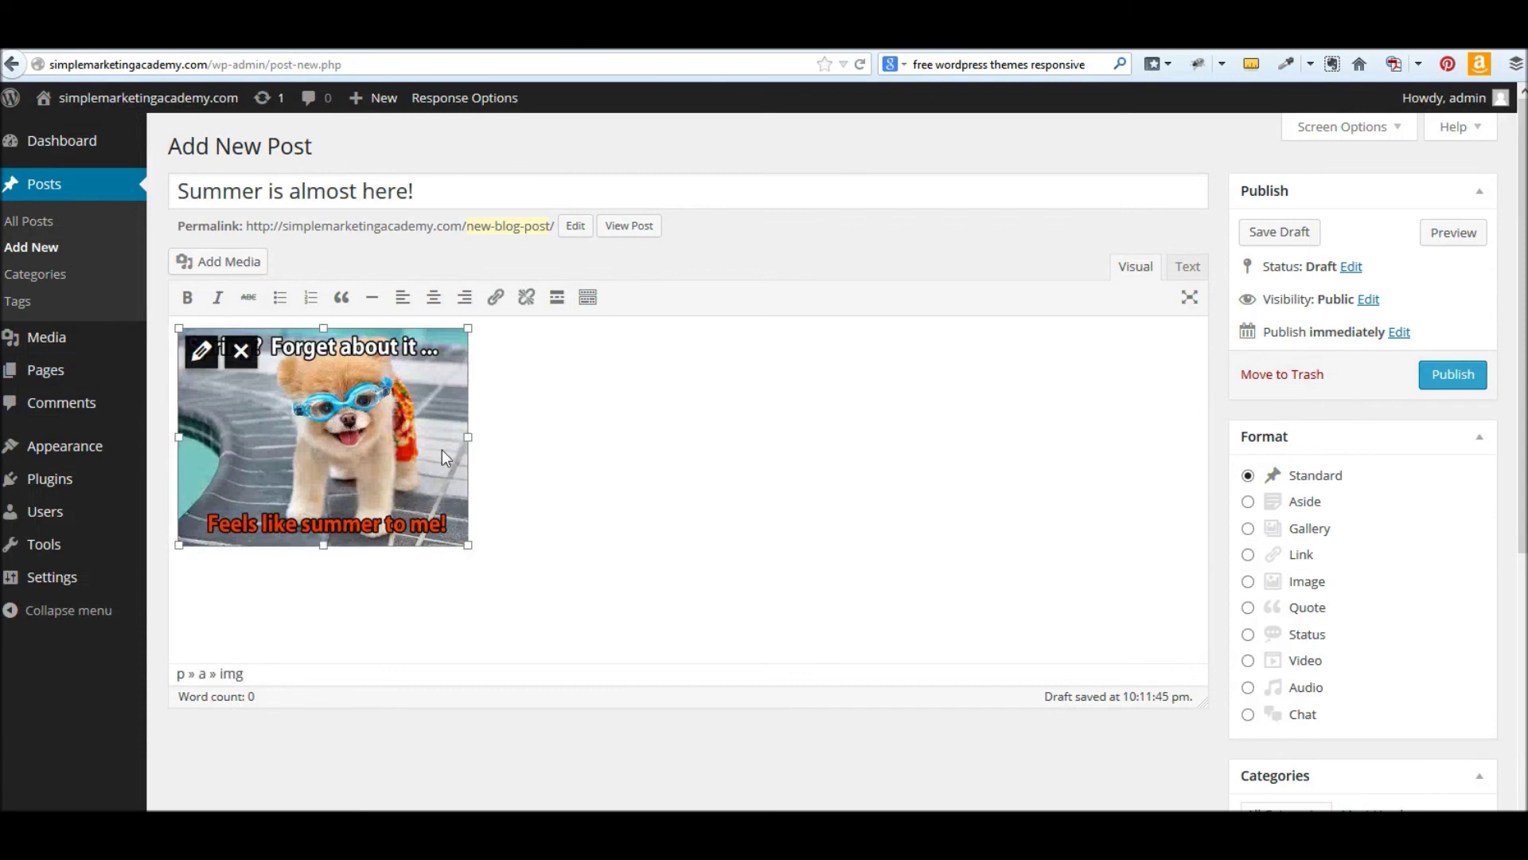
click(530, 370)
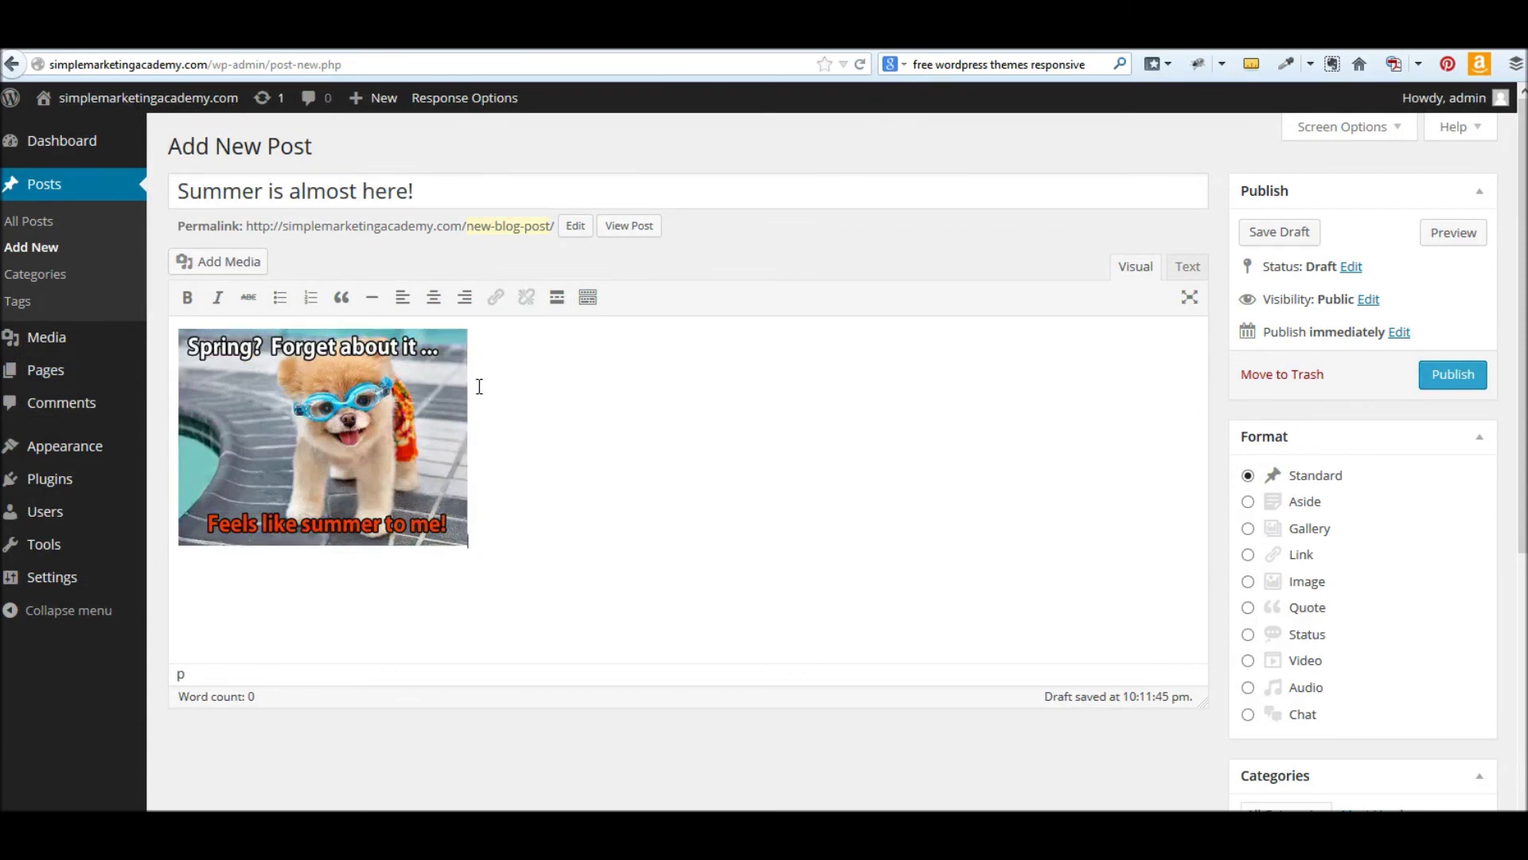
click(367, 509)
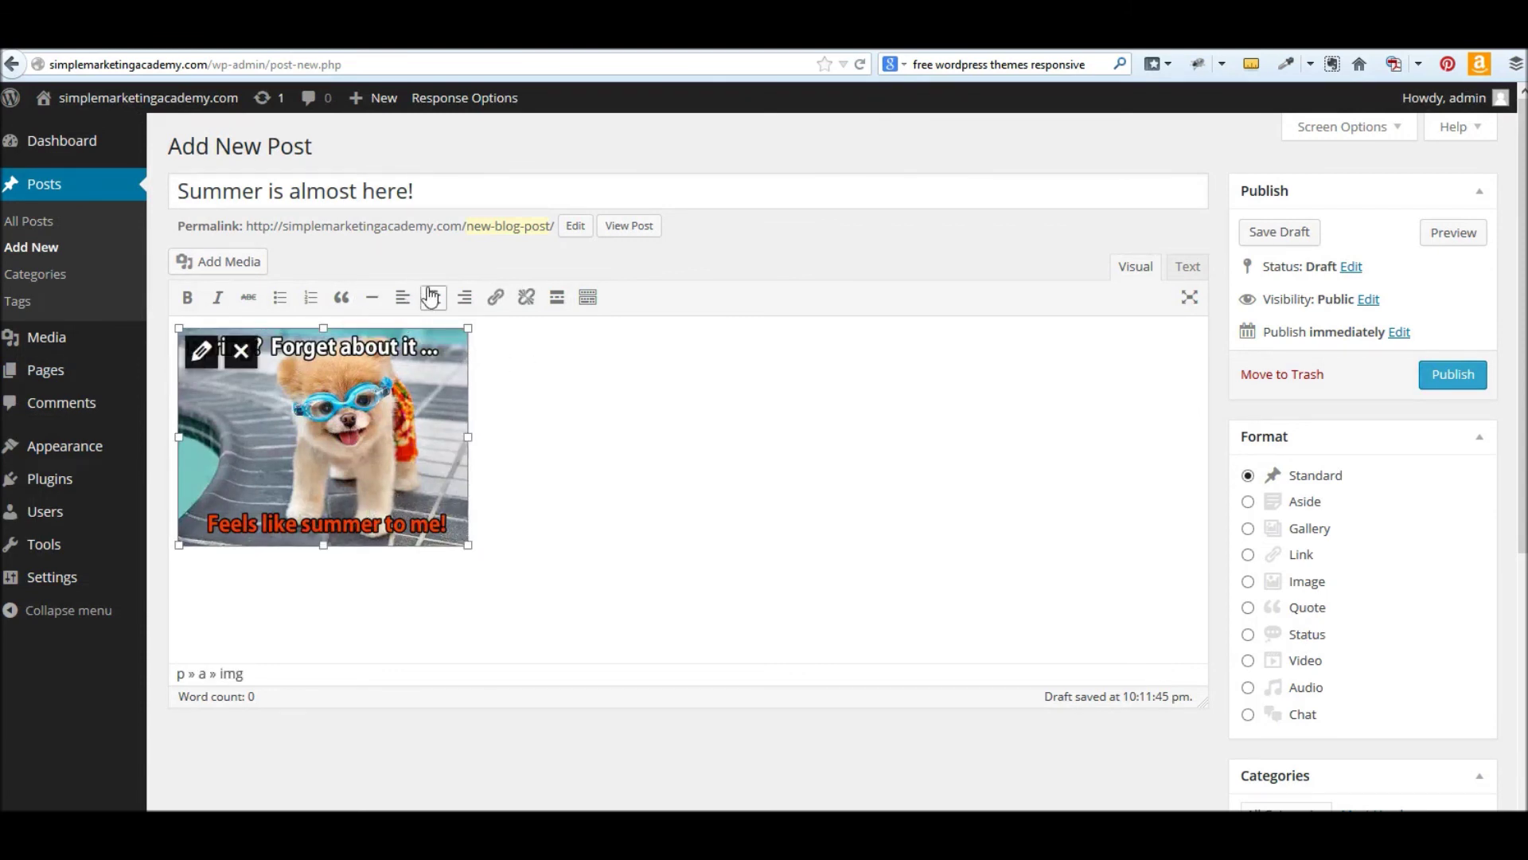
click(433, 297)
click(850, 530)
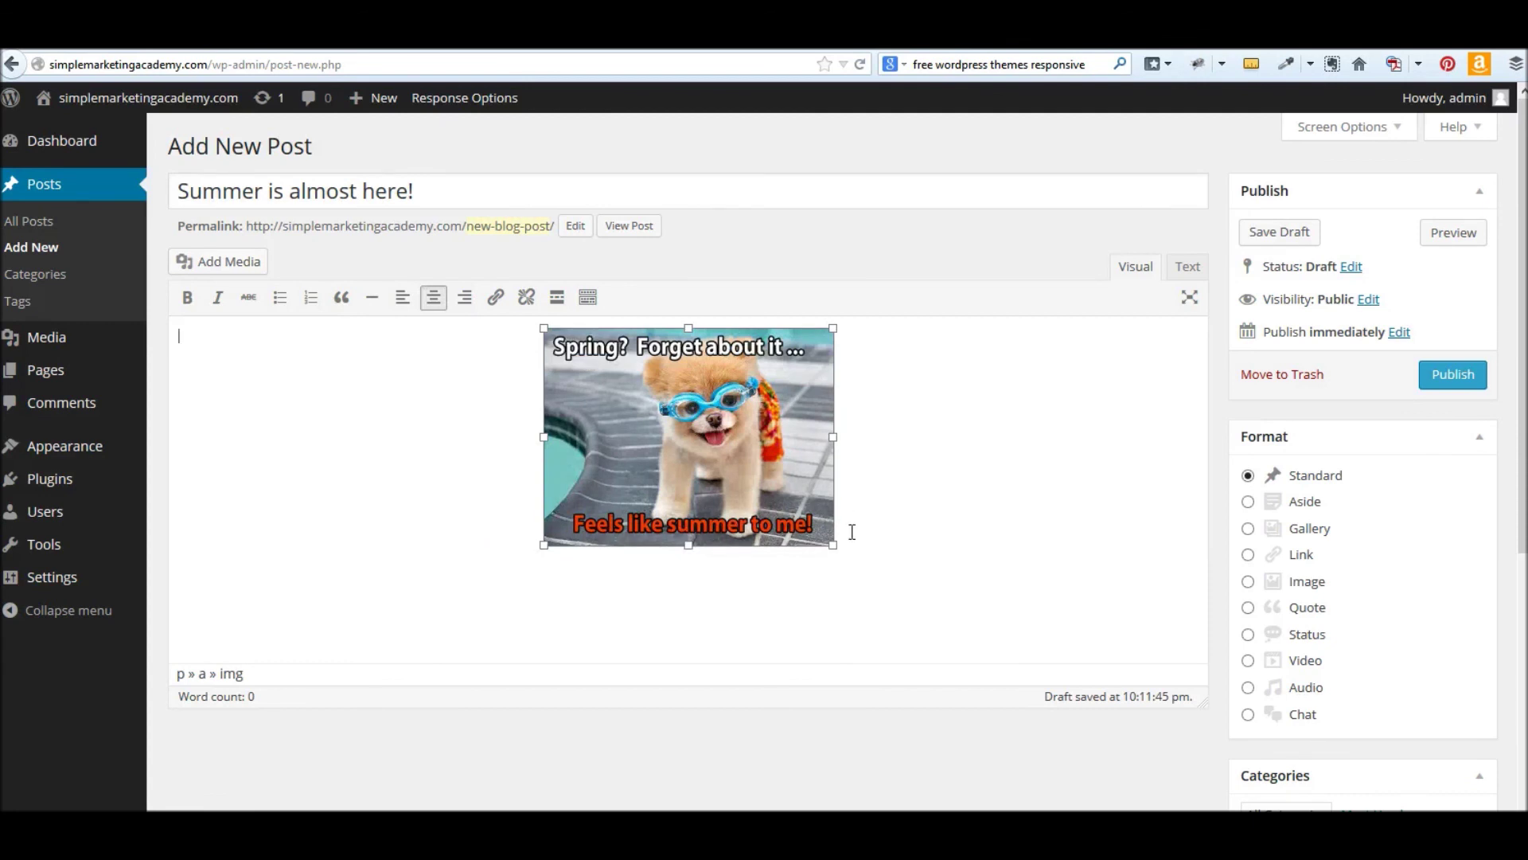
text(It is s)
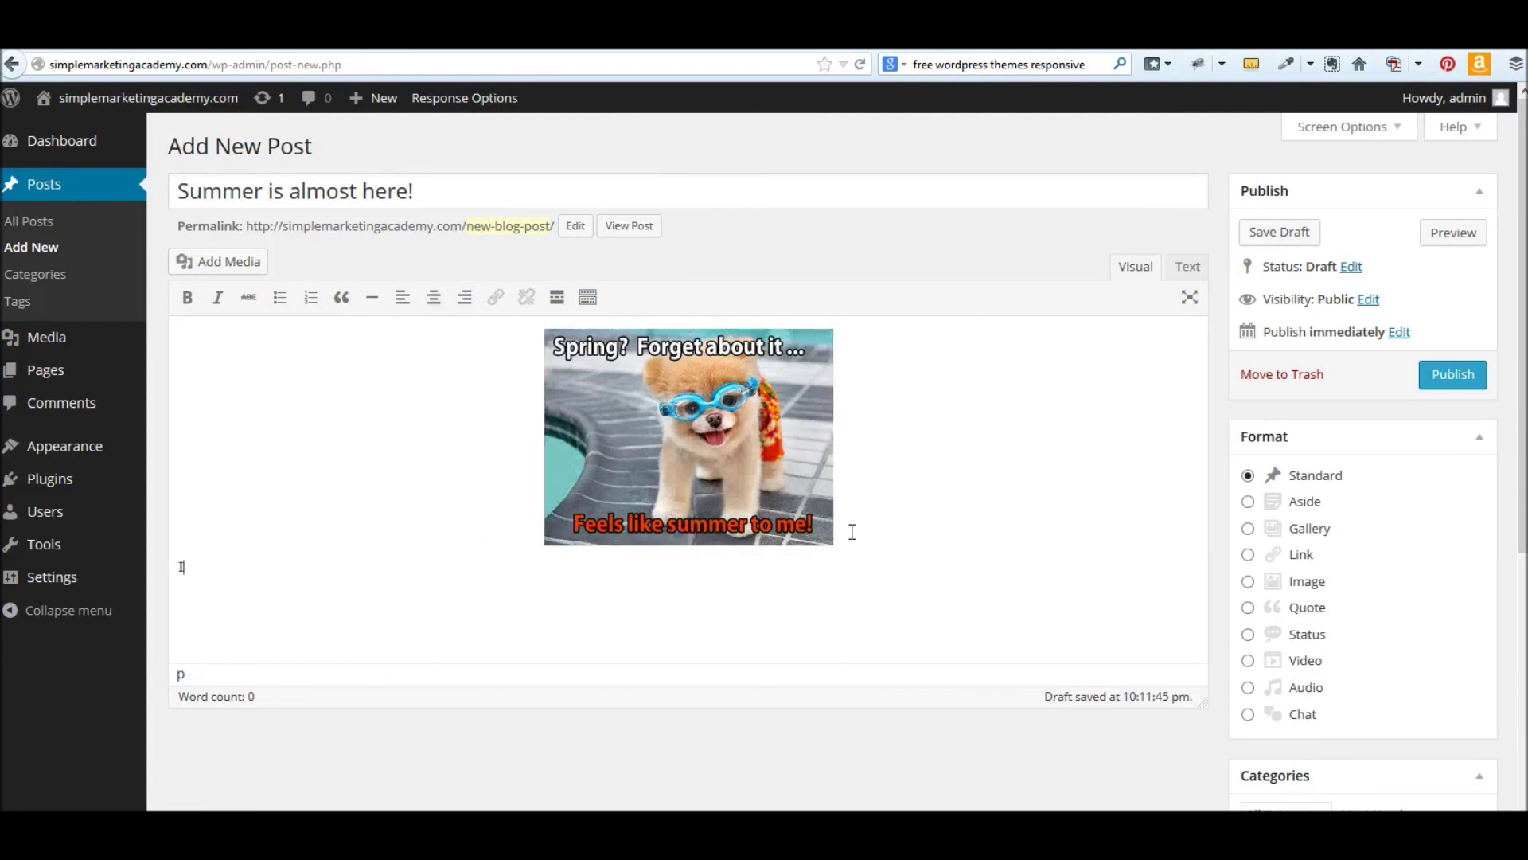
text(ure hot today!  Feels like summer.)
- Publish the post and reload the front page to see it live
click(1441, 384)
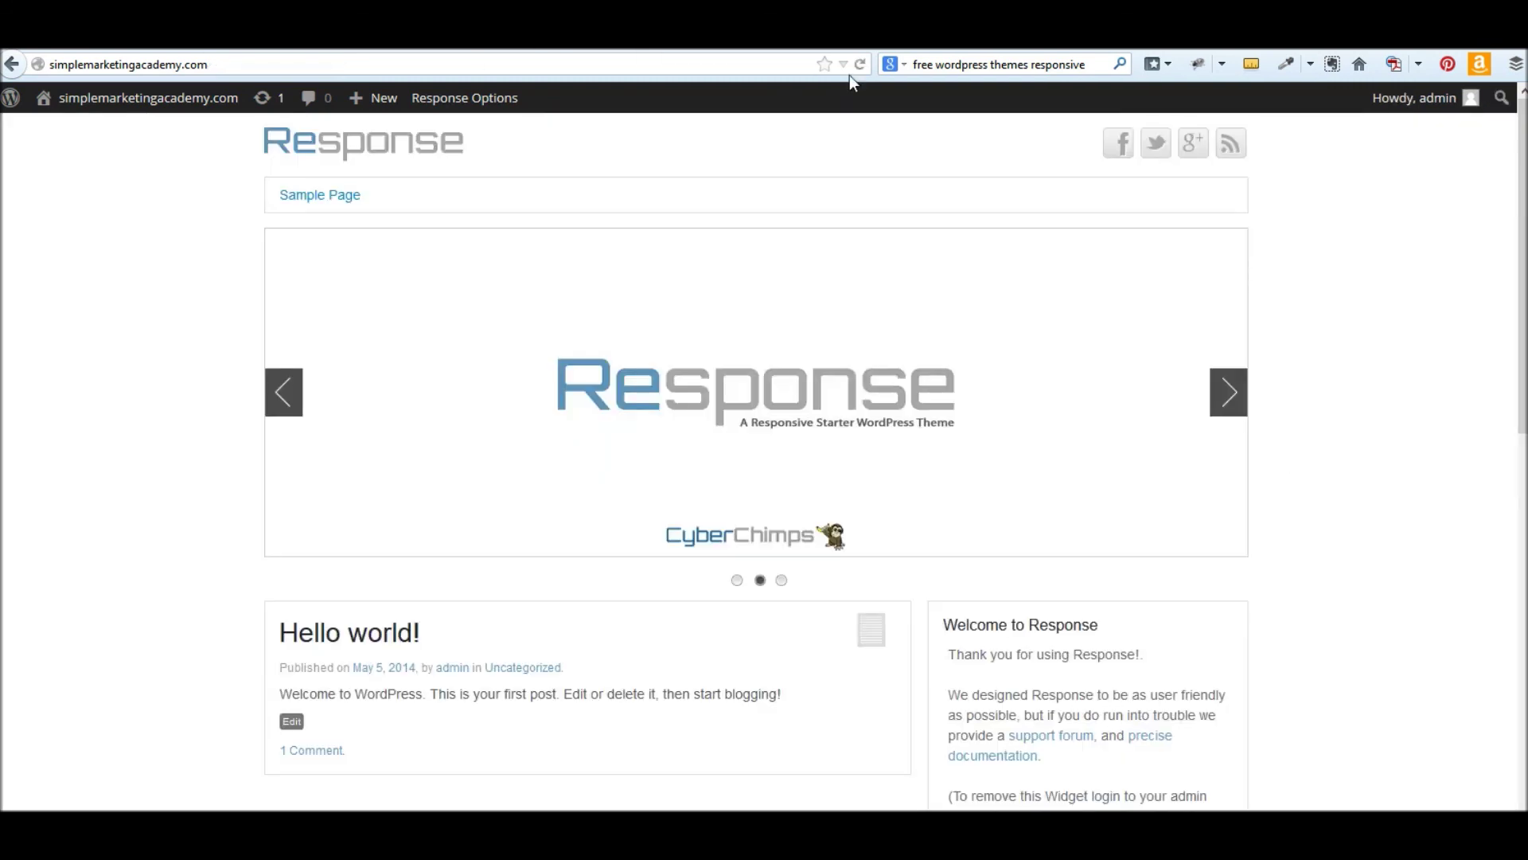
click(859, 65)
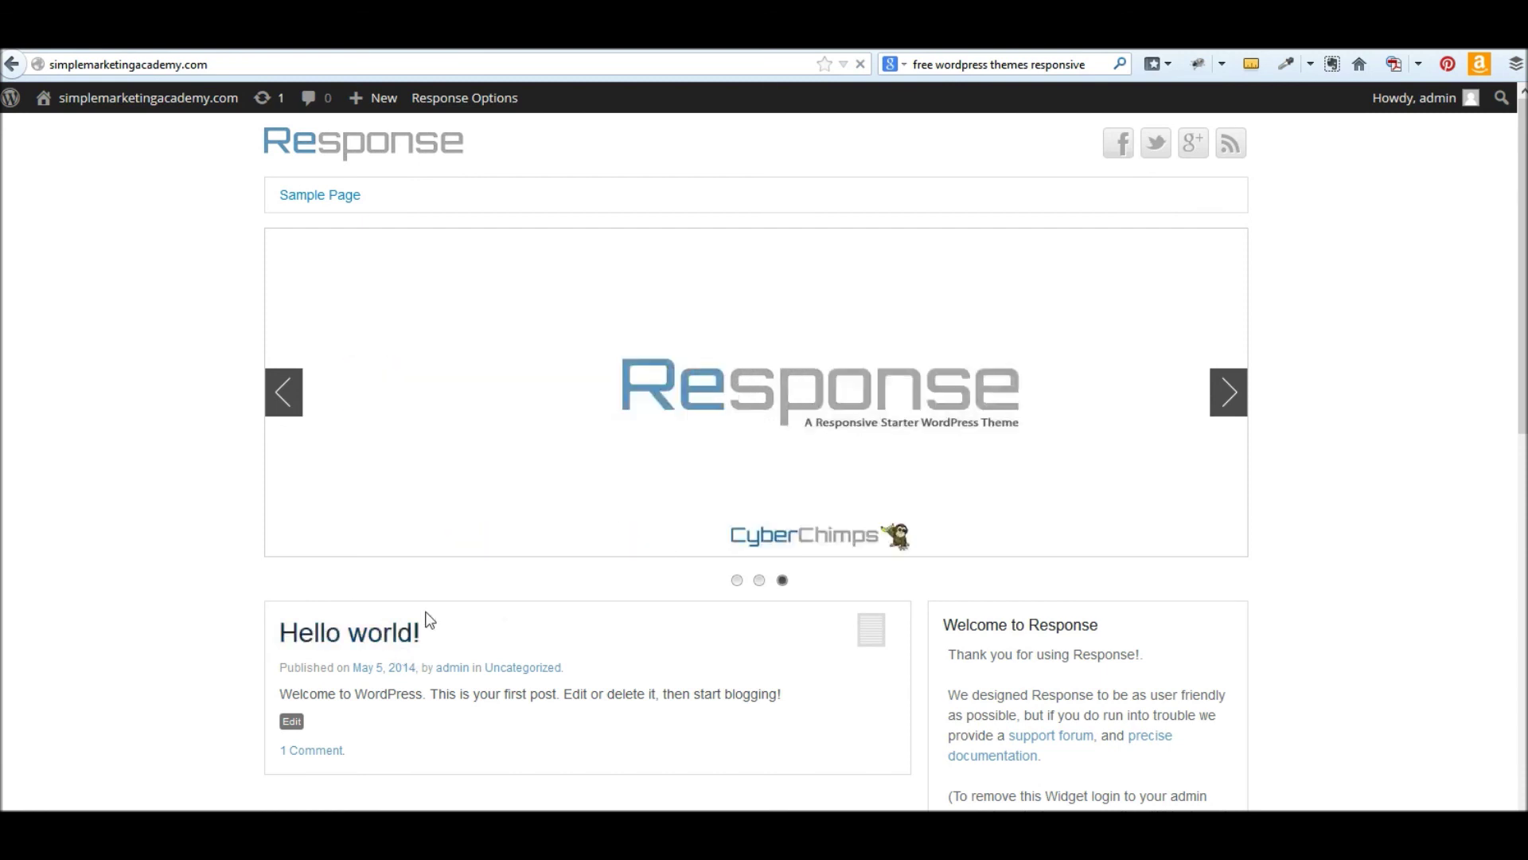
scroll(1338, 567, down, 6)
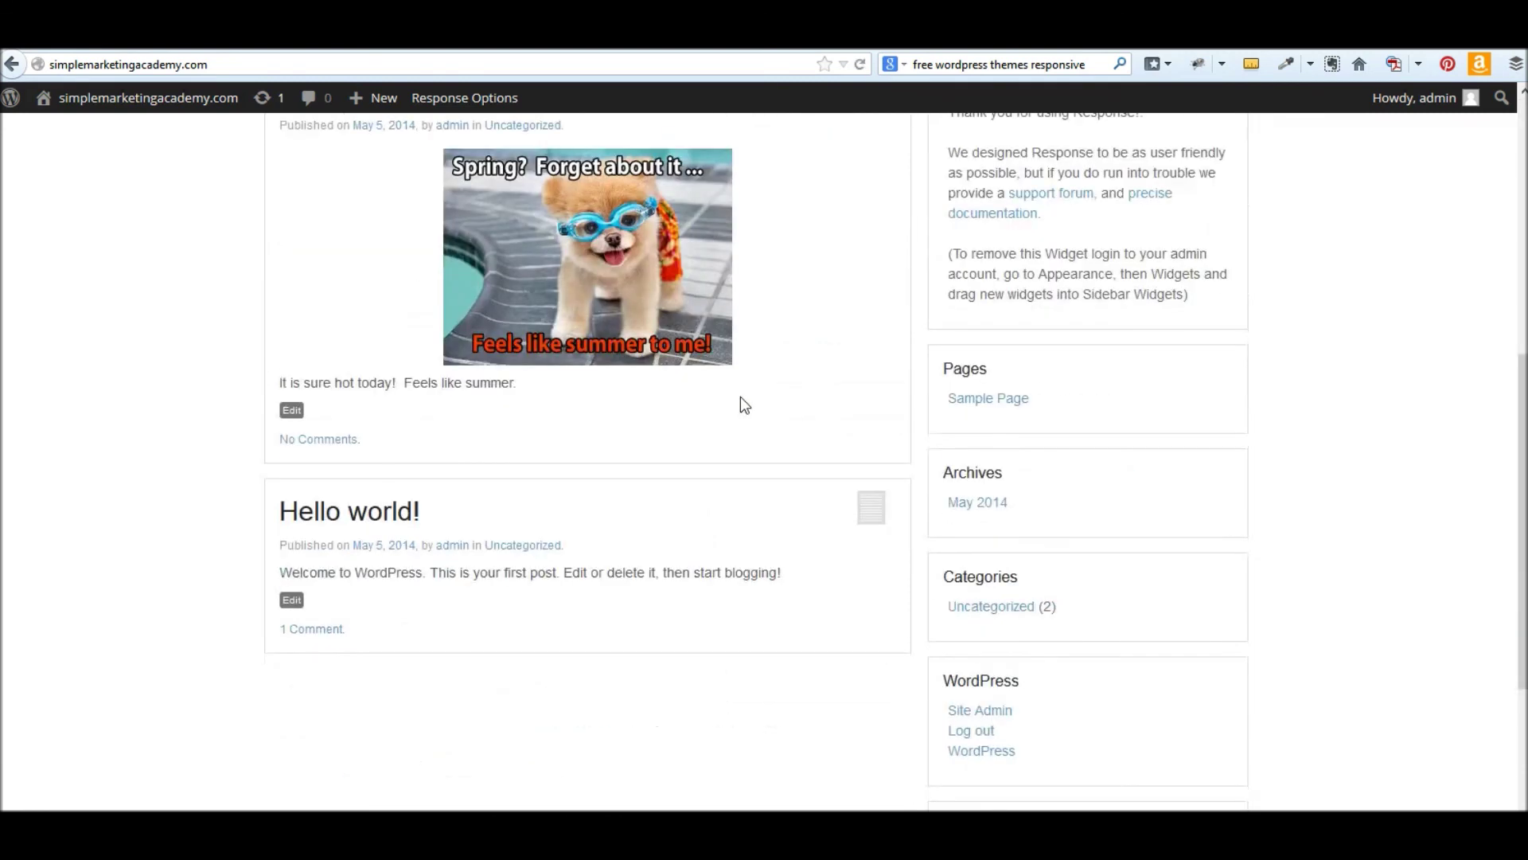
scroll(455, 274, up, 3)
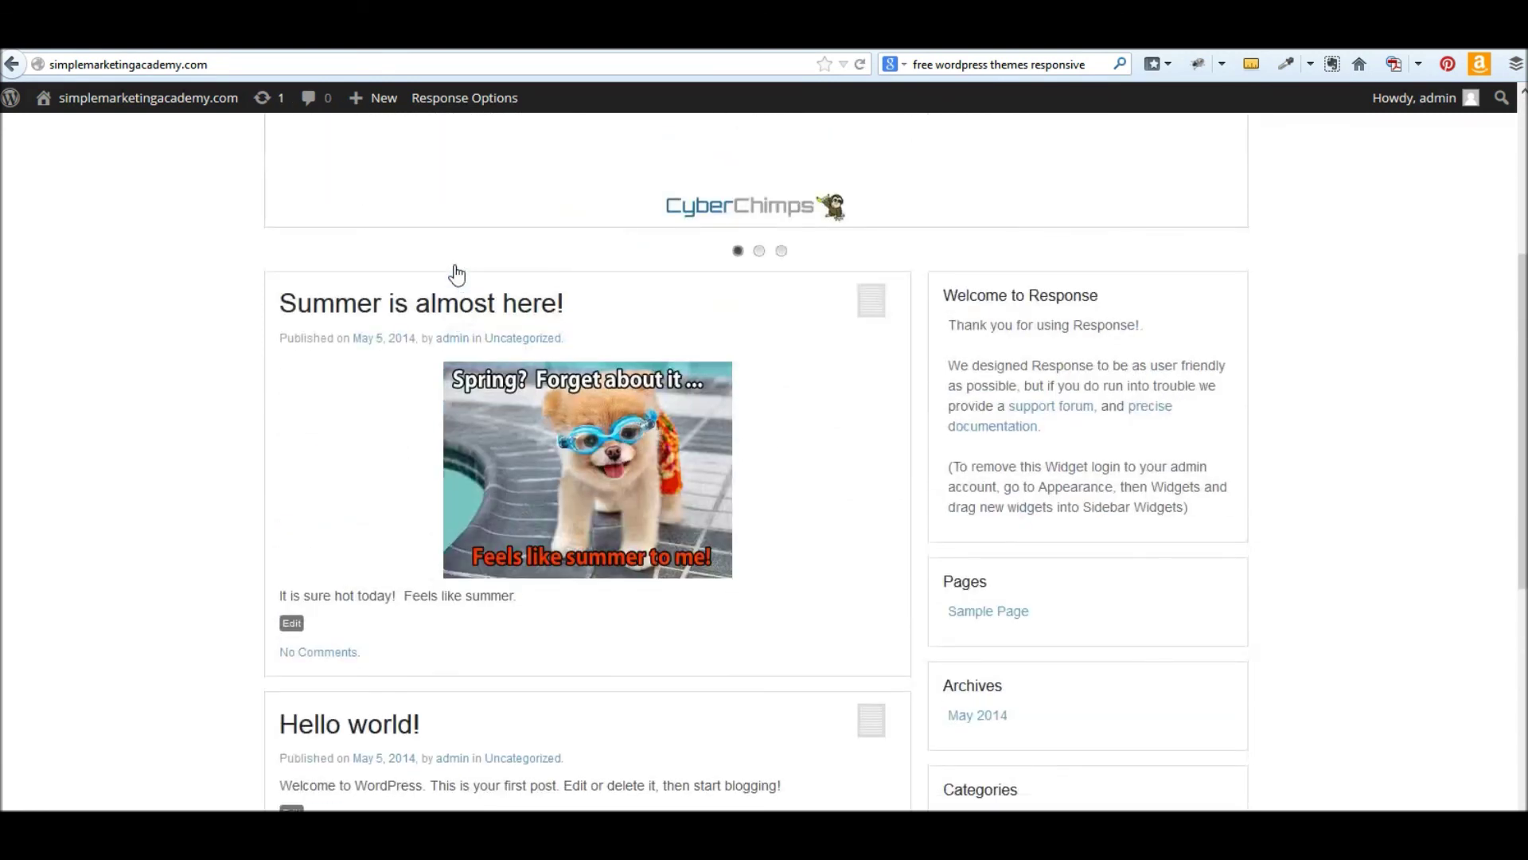